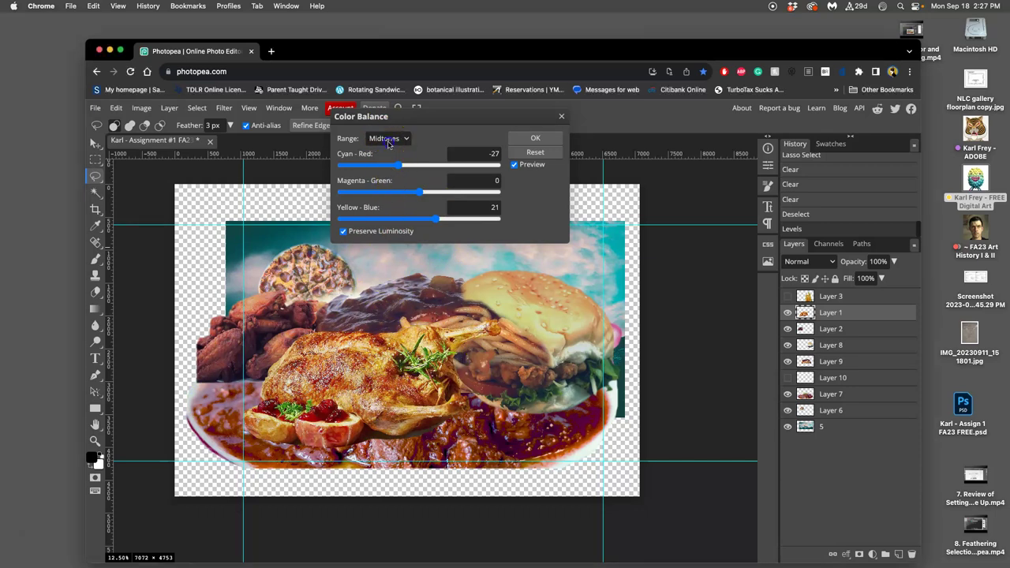
Step: Set Color Balance shadows to Cyan-Red -40 and Yellow-Blue 29, and highlights to 10 and -13
click(388, 140)
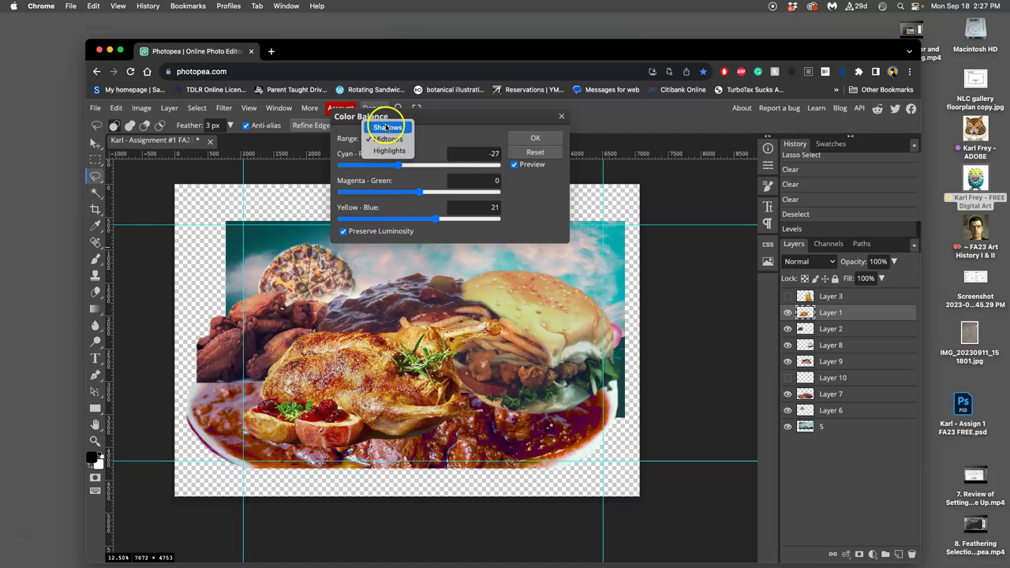
click(386, 129)
drag(466, 165, 404, 166)
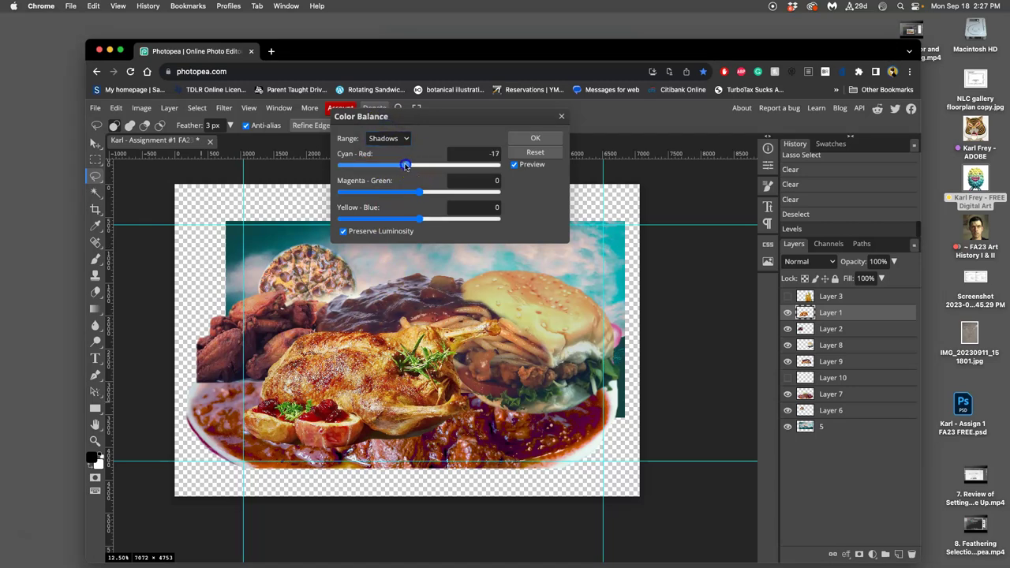
drag(419, 219, 427, 222)
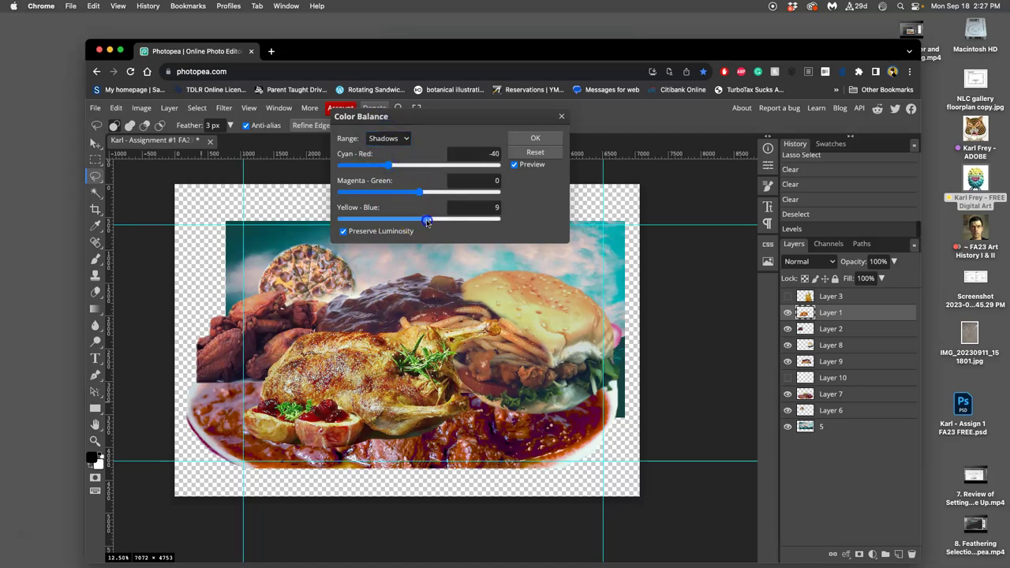
click(387, 138)
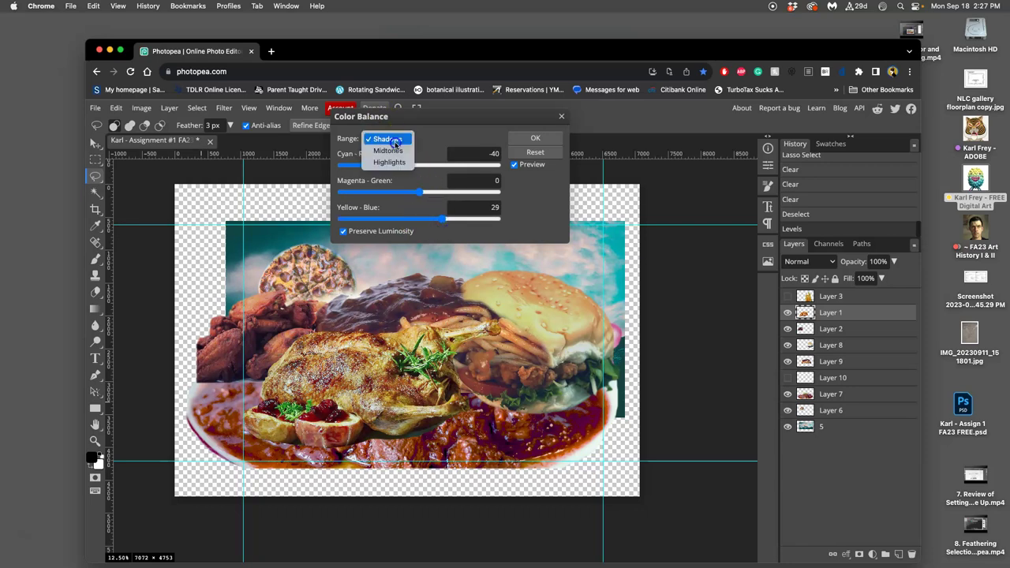
click(398, 161)
drag(418, 163, 426, 166)
drag(419, 219, 409, 223)
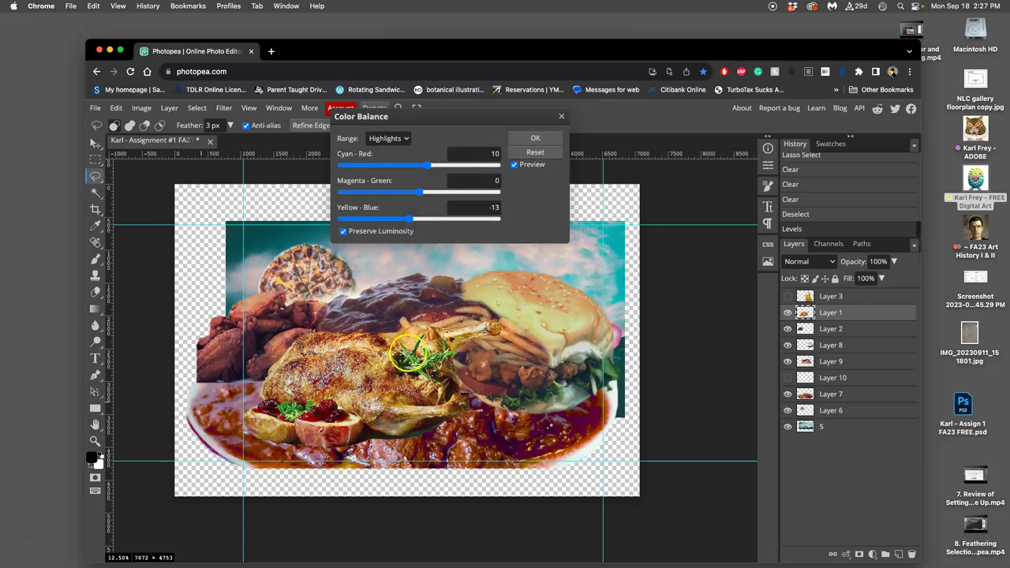
Step: Apply the colour balance, then apply a slight Hue shift with Hue/Saturation
click(537, 139)
click(142, 109)
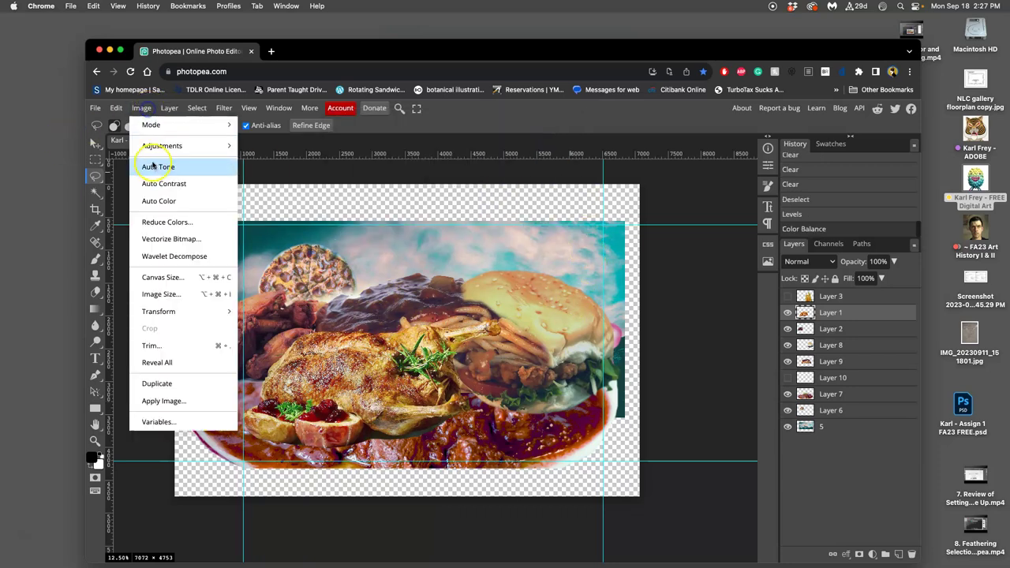
mouse_move(154, 147)
click(316, 232)
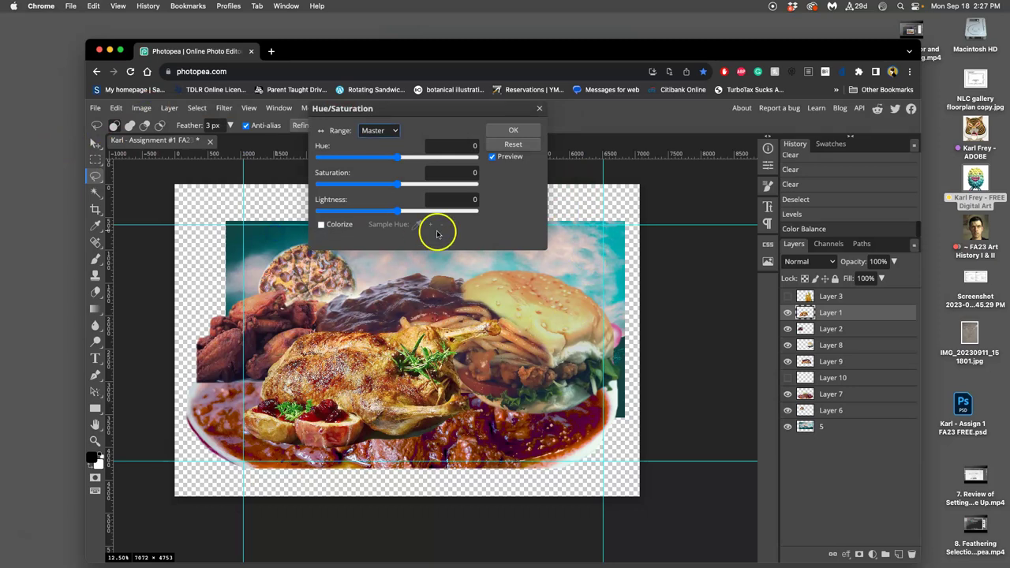
drag(407, 165, 393, 159)
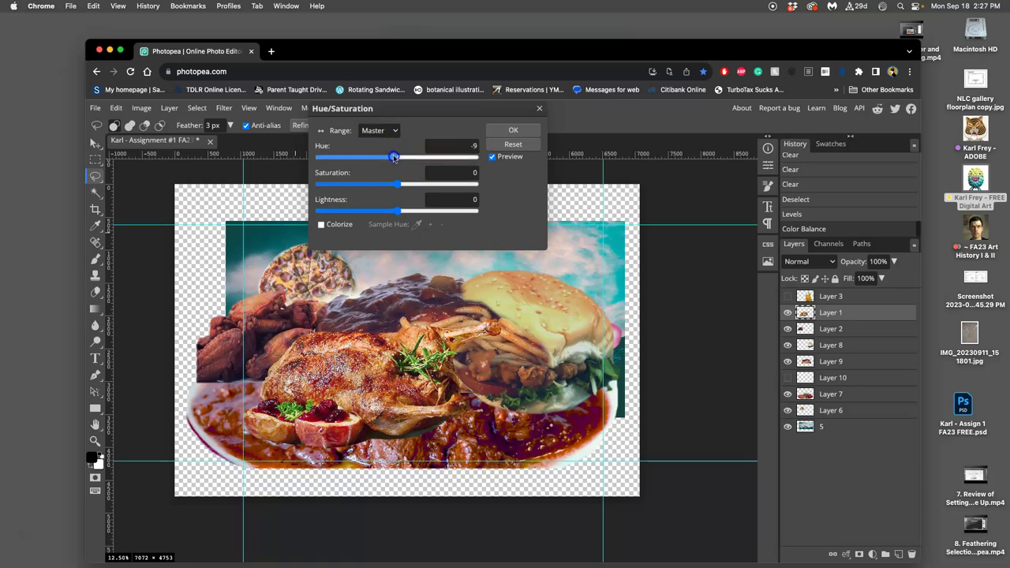
click(513, 130)
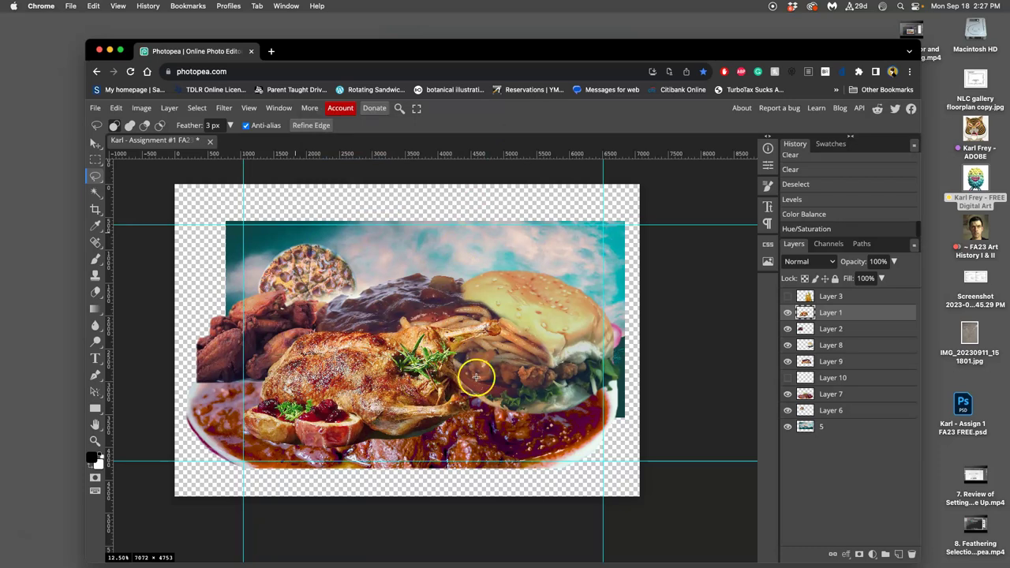
Step: Raise Saturation by 5 in a second Hue/Saturation adjustment
click(141, 107)
mouse_move(162, 145)
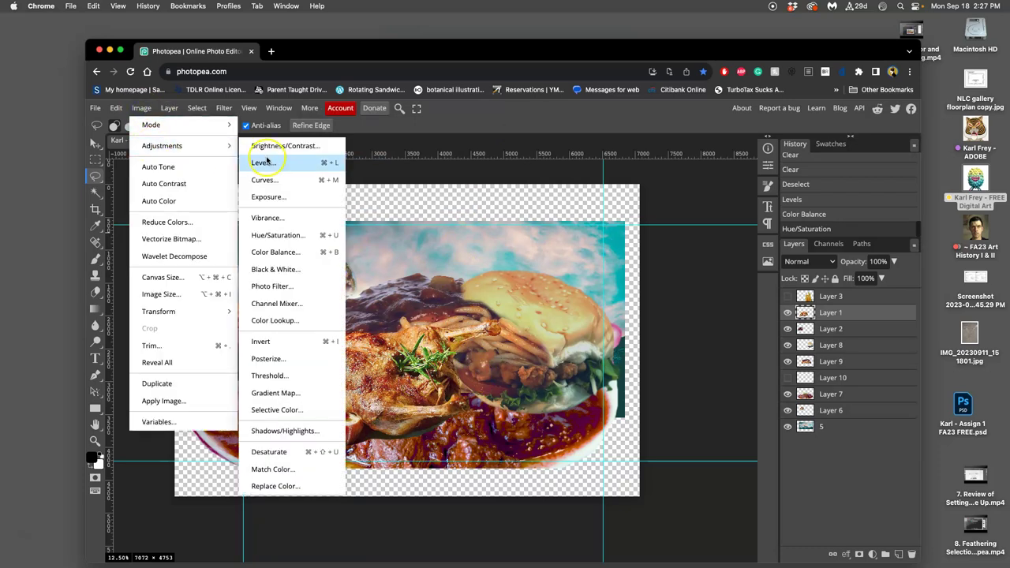
click(278, 234)
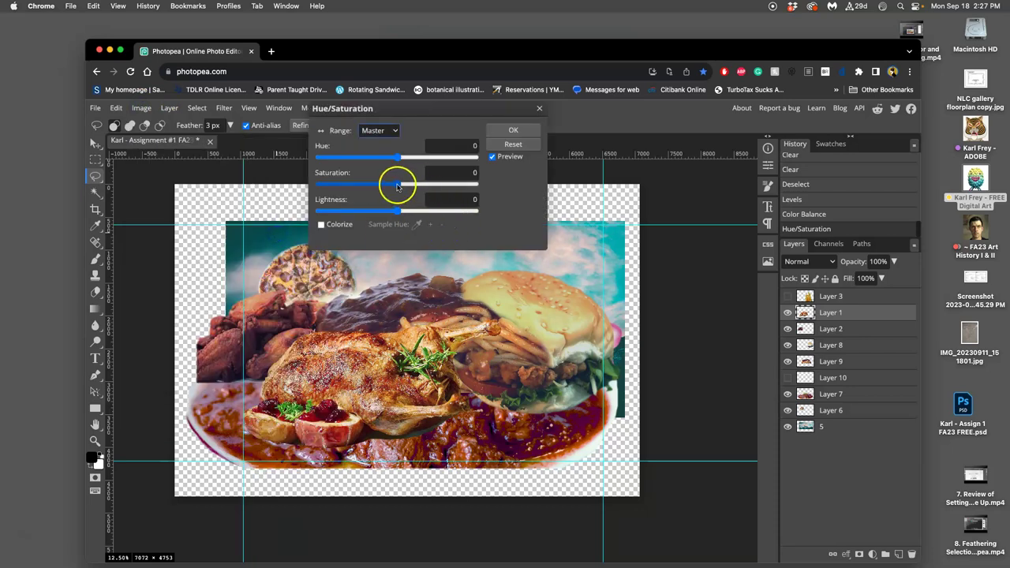
drag(397, 185, 413, 187)
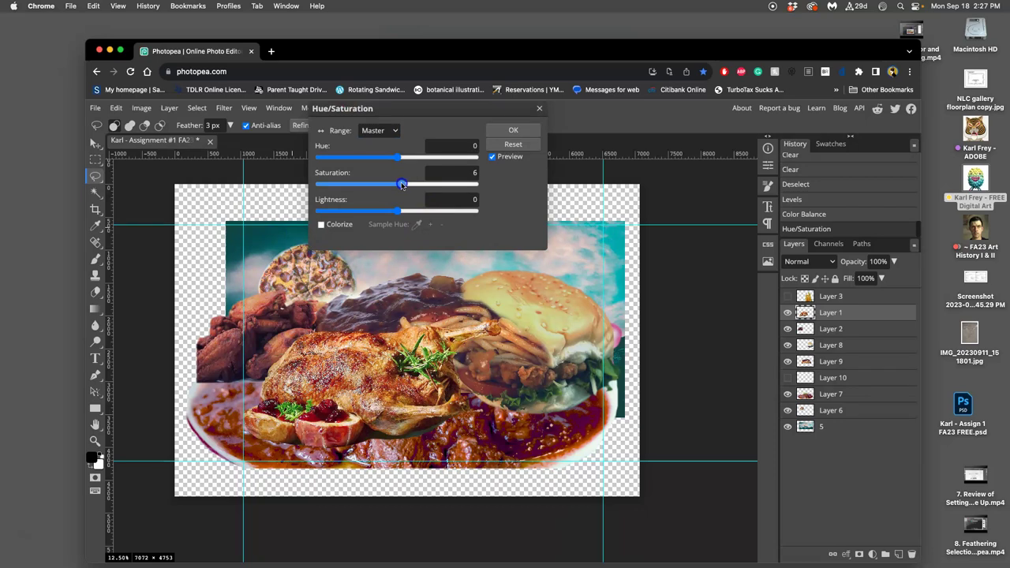
click(512, 131)
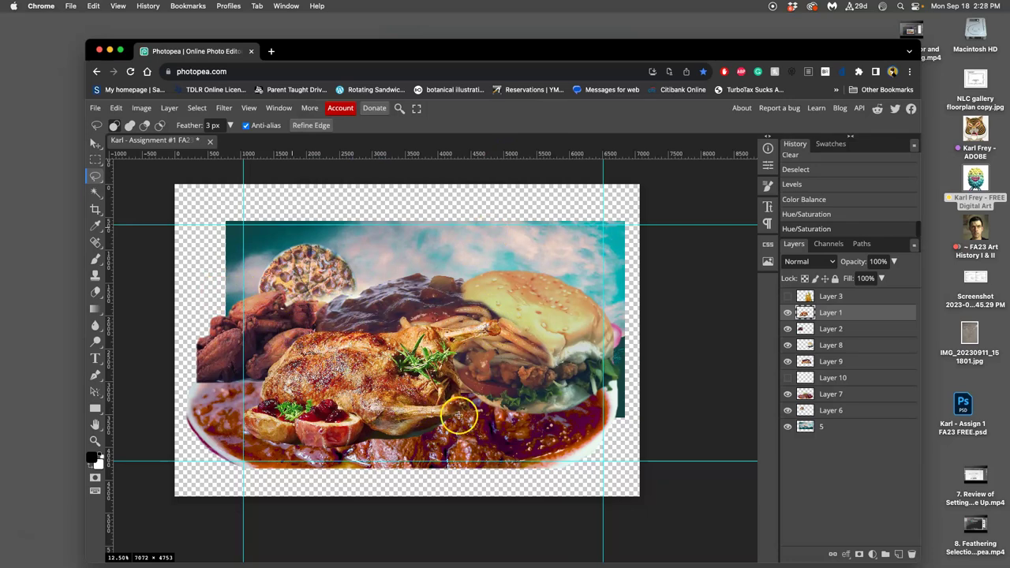
Step: Toggle the fries layer on and off to compare, leaving it hidden
click(787, 296)
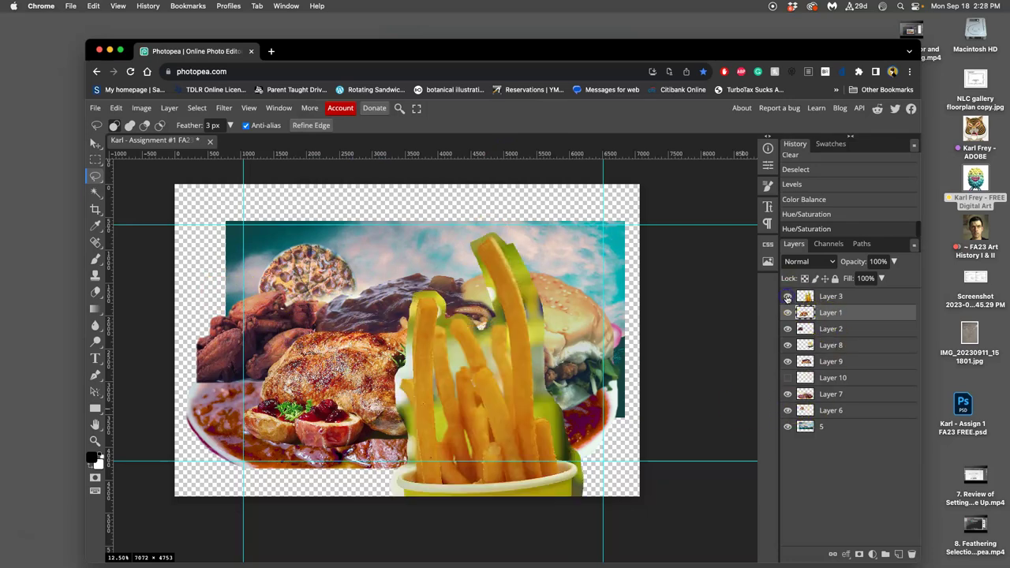
click(787, 297)
click(786, 297)
click(786, 297)
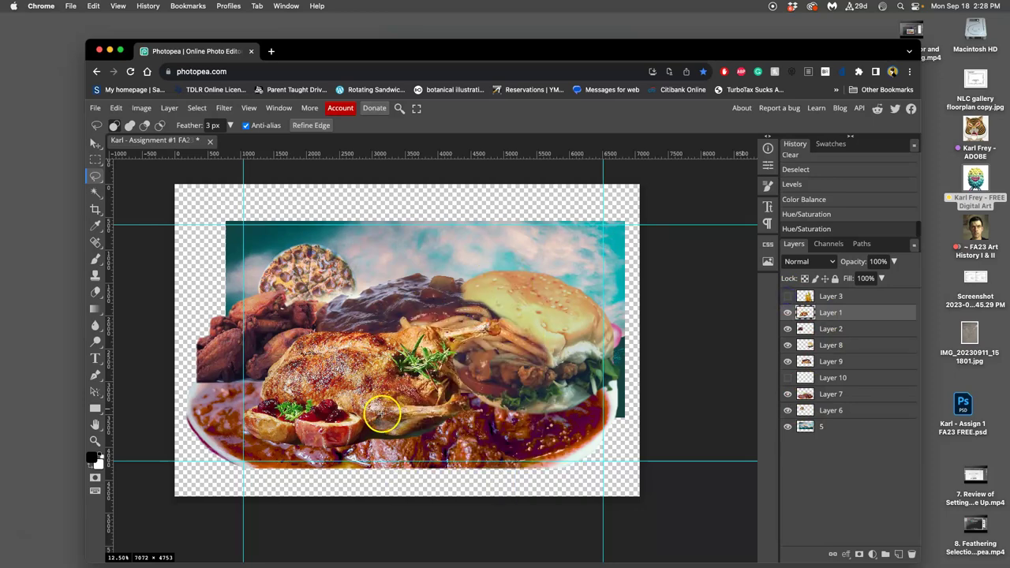
Step: Zoom in and delete a lassoed stray patch near the duck's drumstick bone
key(super+equal)
key(super+equal)
scroll(380, 416, left, 5)
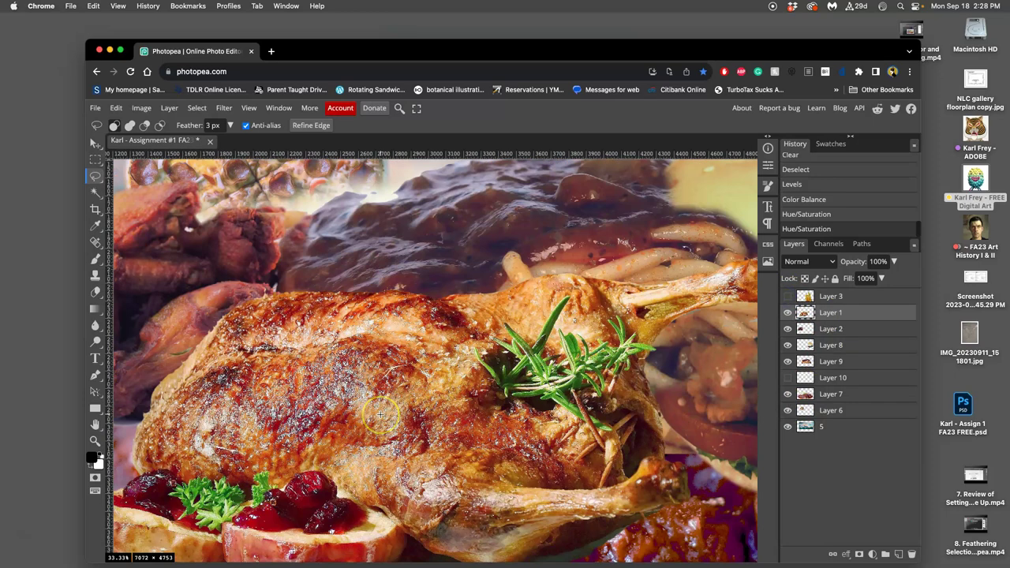
scroll(380, 416, right, 5)
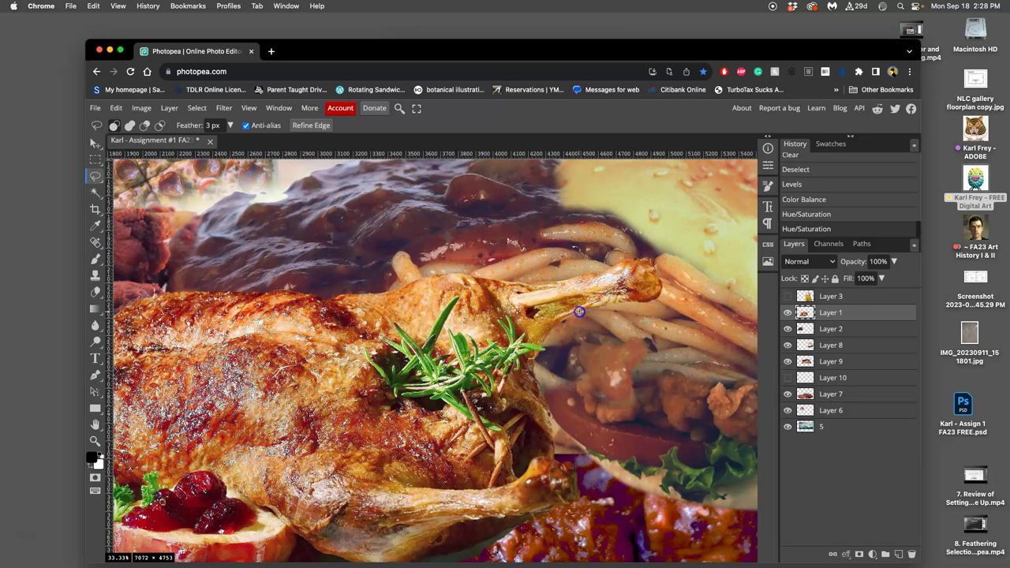
drag(588, 322, 601, 316)
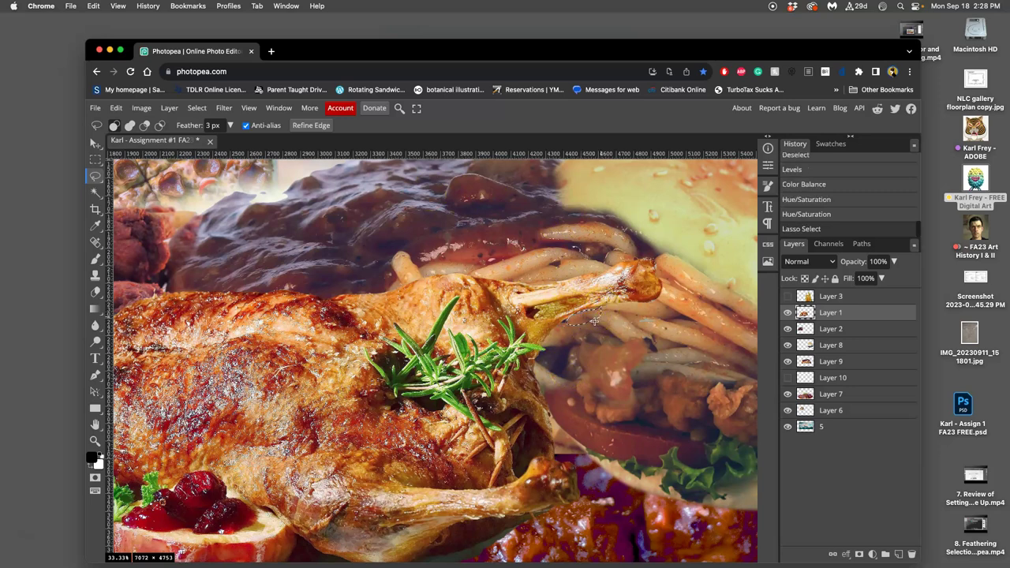
key(BackSpace)
key(BackSpace)
key(super+d)
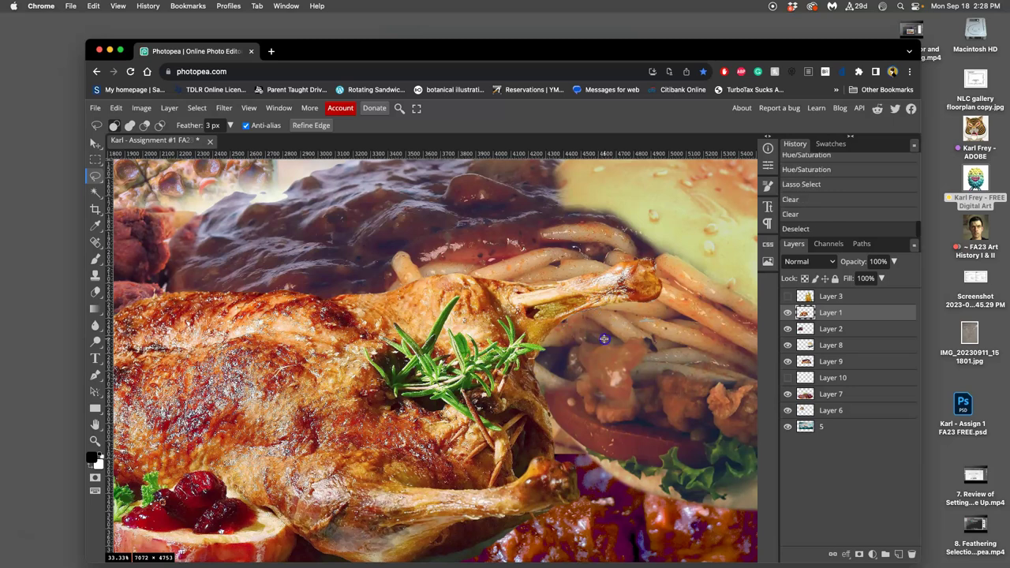
Step: Lasso and delete the leftover area beside the duck's leg, then deselect
drag(578, 424, 705, 332)
scroll(705, 333, left, 8)
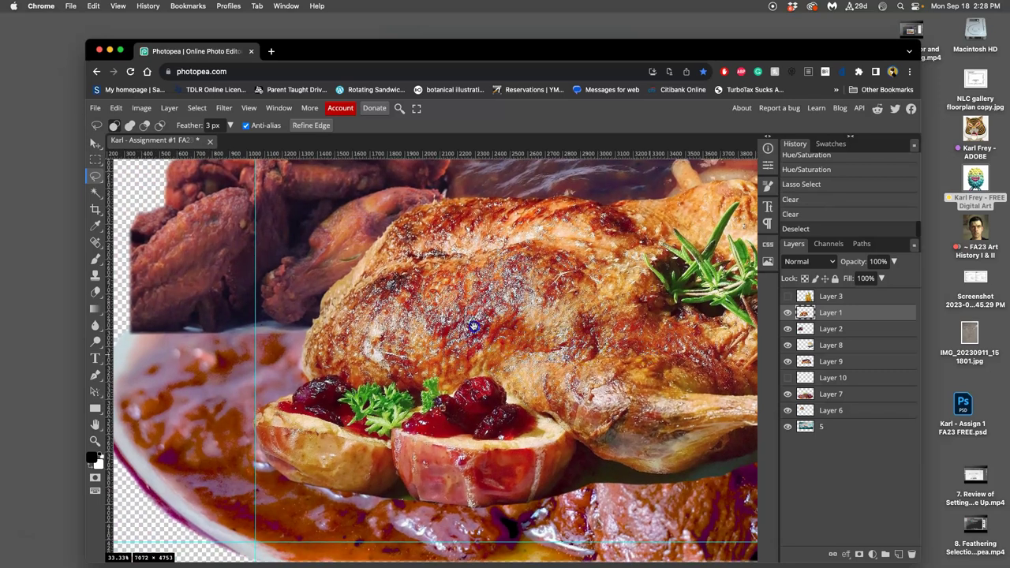
scroll(457, 304, right, 8)
scroll(457, 304, down, 3)
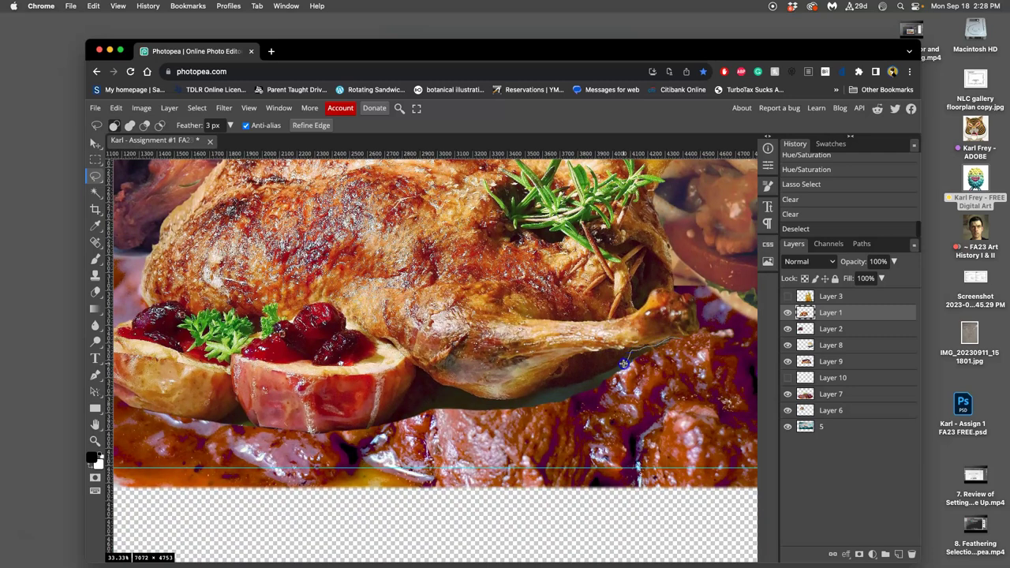
drag(646, 374, 690, 351)
key(Delete)
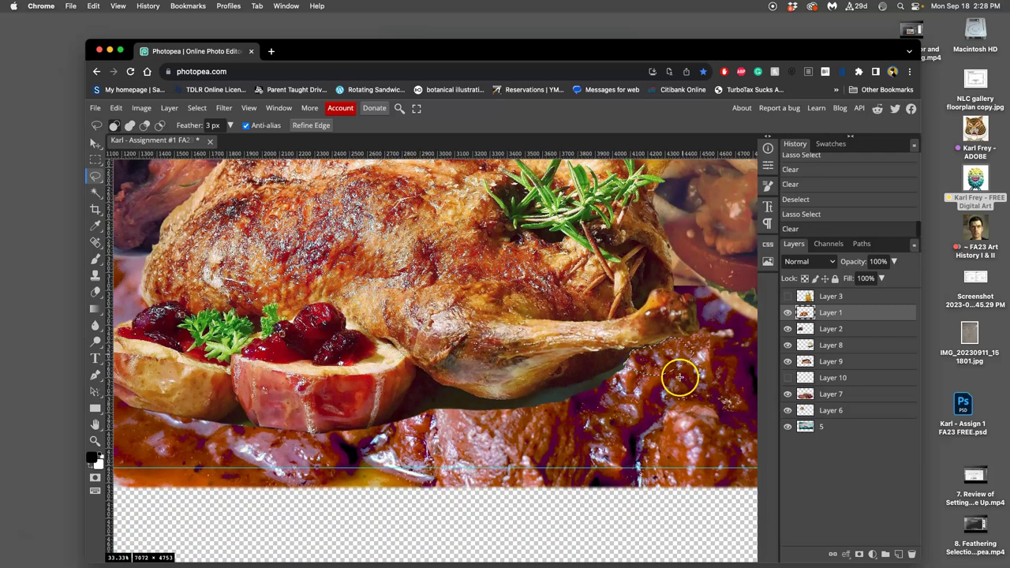
key(ctrl+d)
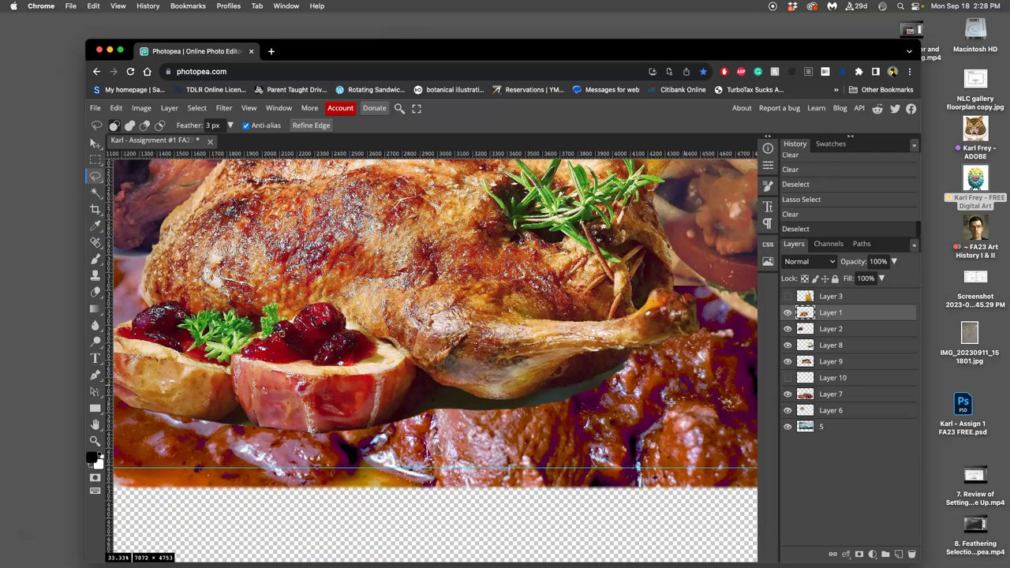
Step: Switch to the Eraser and set its size to about 260 px
click(95, 291)
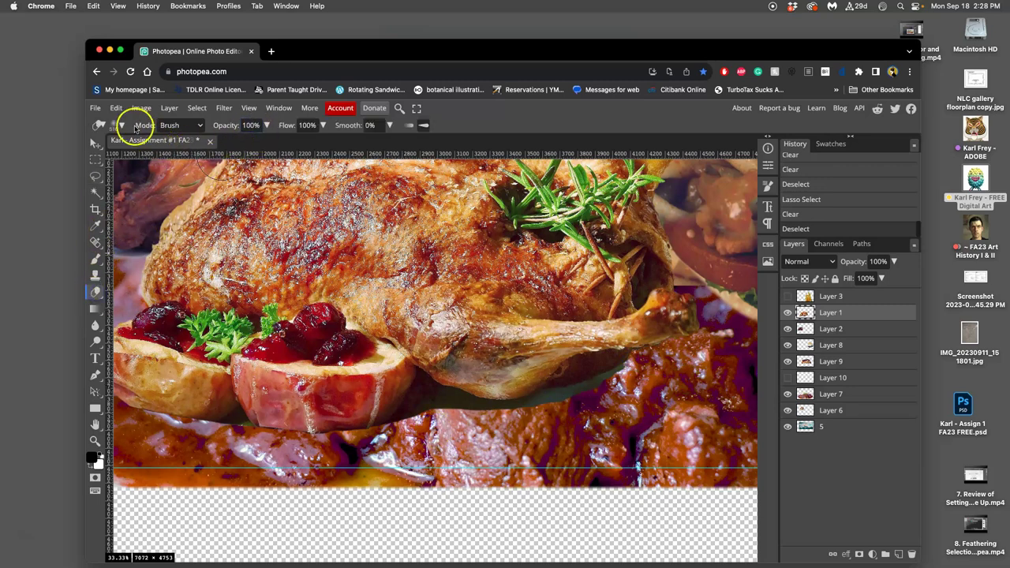
click(117, 125)
click(214, 156)
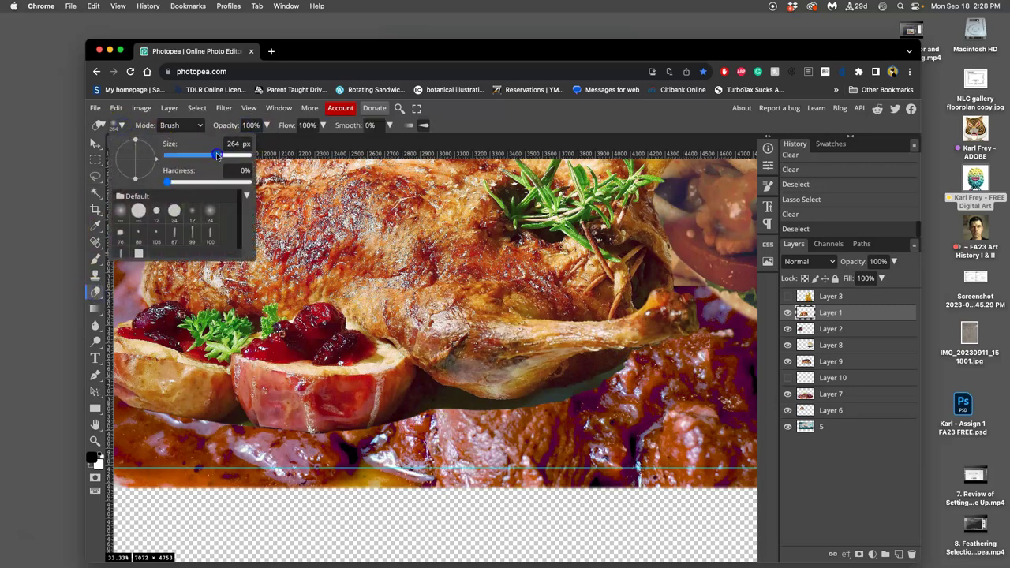
click(581, 412)
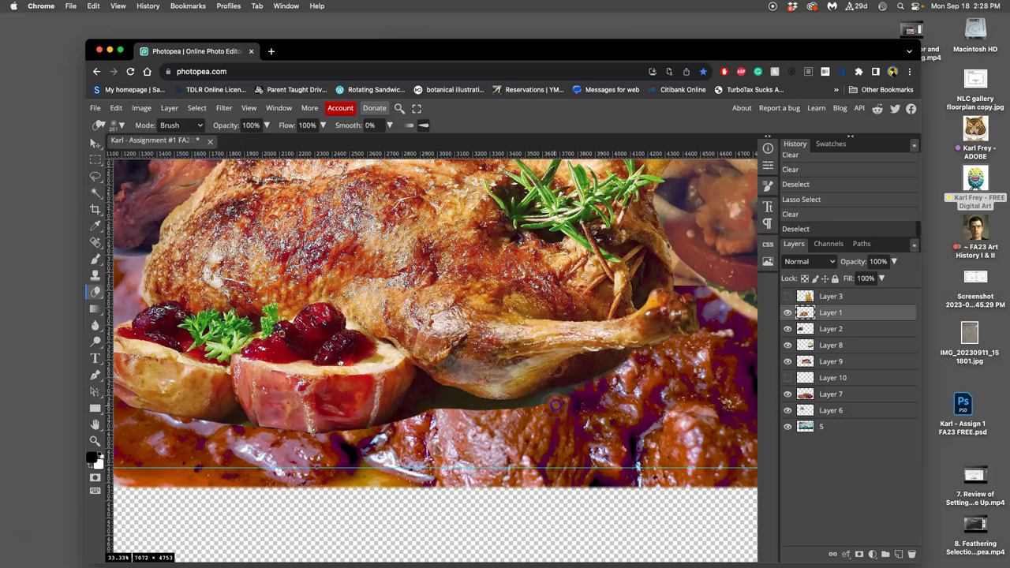
Step: Erase the dark shadow band under the duck and below the apple halves
mouse_move(534, 410)
mouse_down()
mouse_move(440, 409)
mouse_move(402, 426)
mouse_move(423, 406)
mouse_move(426, 420)
mouse_move(308, 433)
mouse_up()
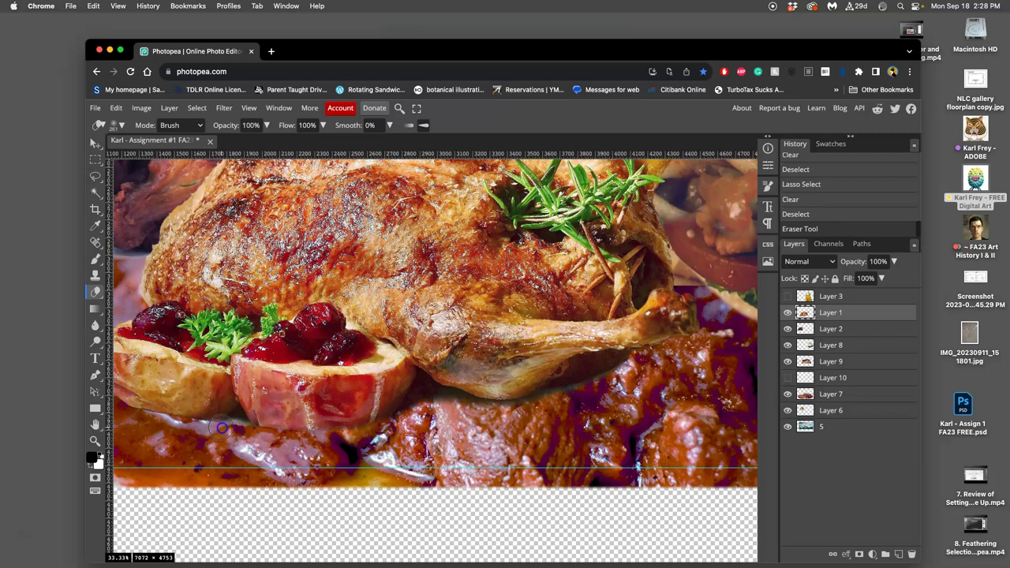
click(223, 429)
scroll(245, 426, left, 5)
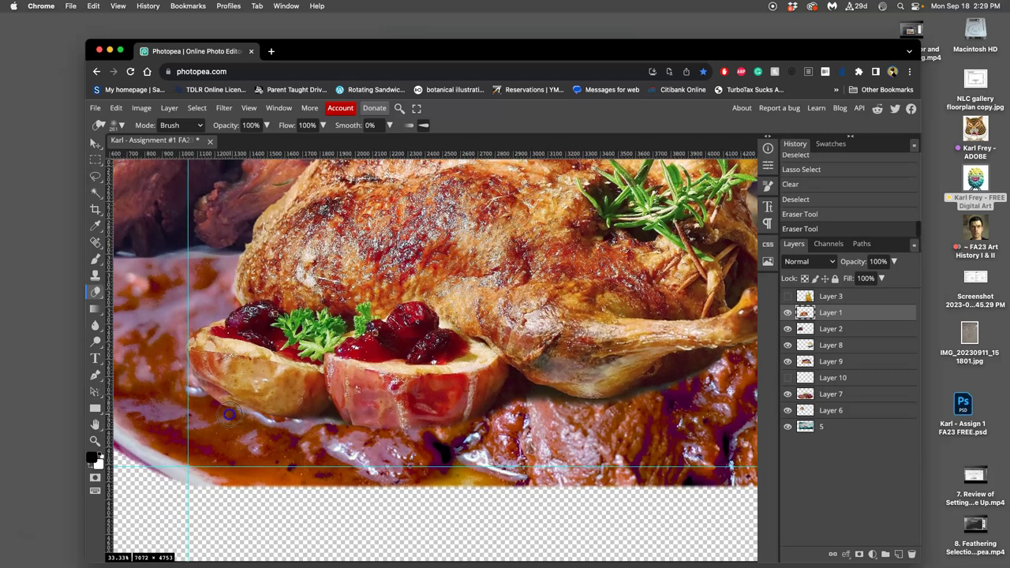
click(214, 414)
scroll(597, 406, down, 5)
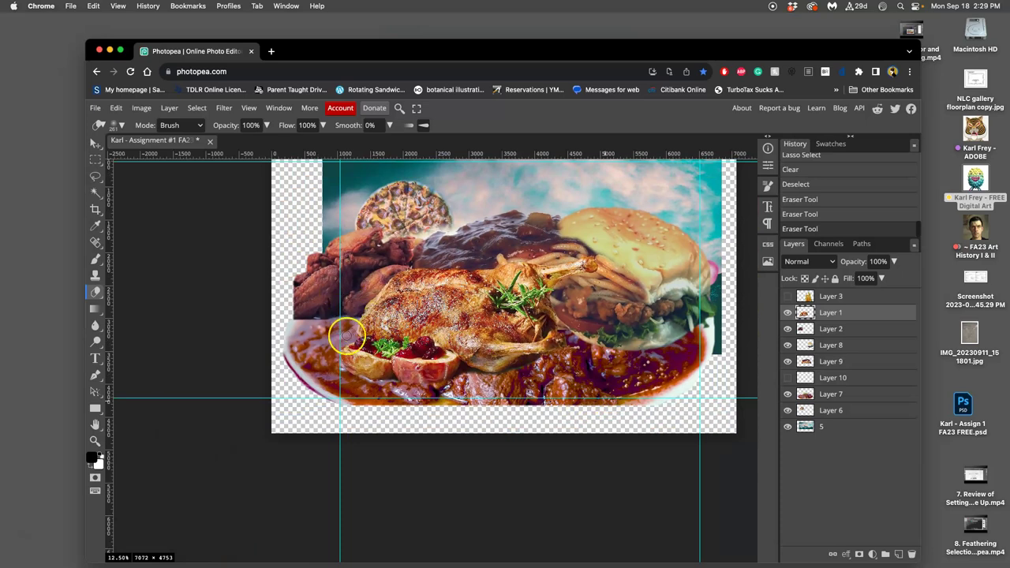
scroll(363, 324, up, 3)
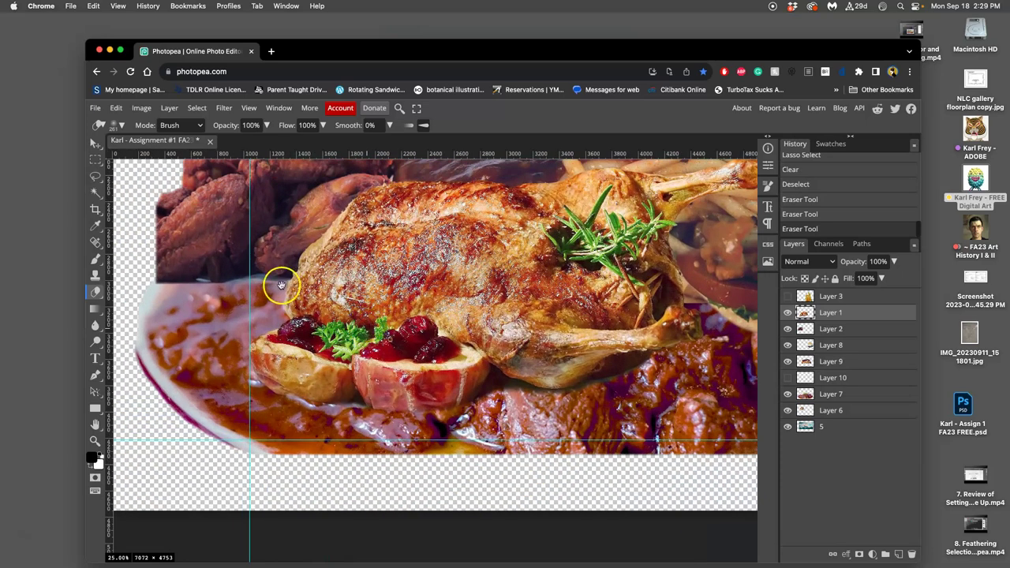
Step: Zoom in and erase stray pixels near the lettuce under the burger
drag(279, 285, 334, 331)
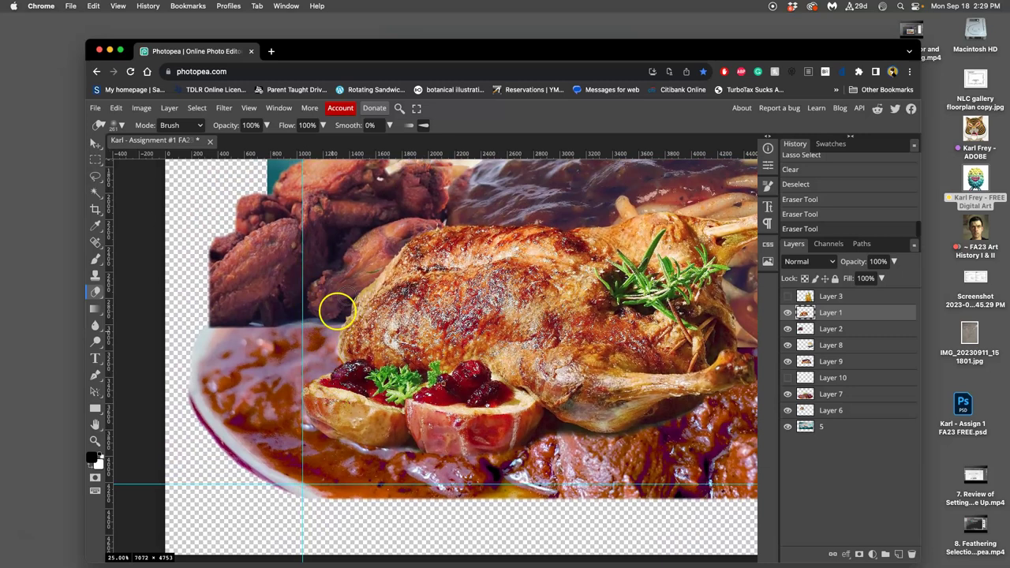
scroll(371, 307, right, 10)
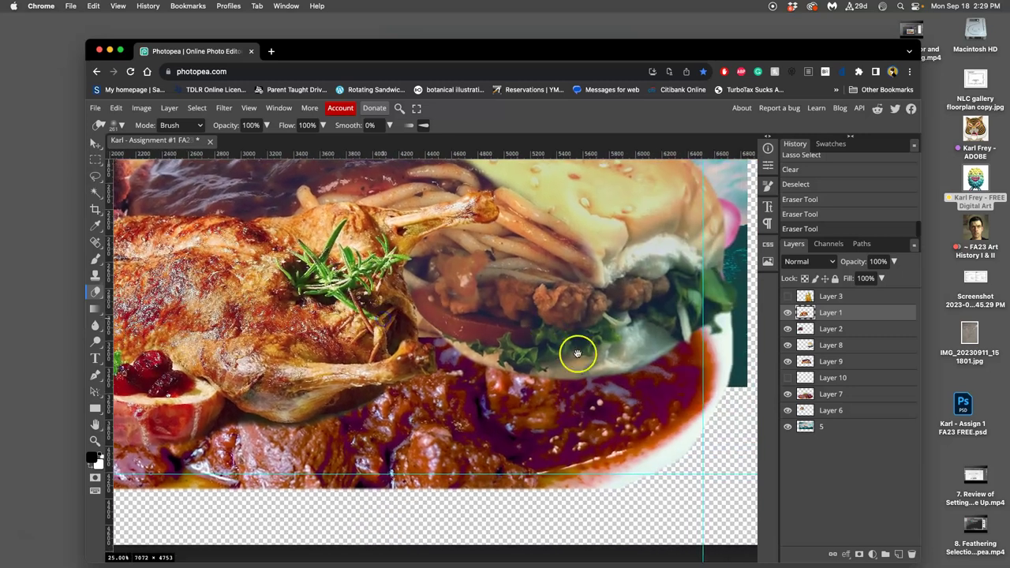
drag(578, 354, 559, 360)
drag(446, 370, 469, 386)
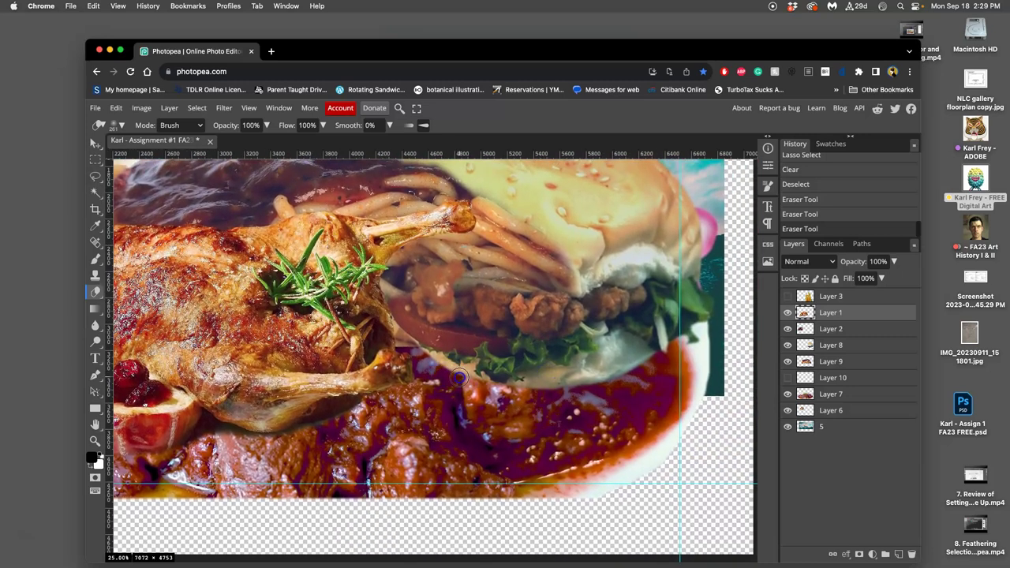
Step: Hide Layer 10 and erase the meat and sauce around the burger's base on Layer 8
click(786, 376)
click(829, 345)
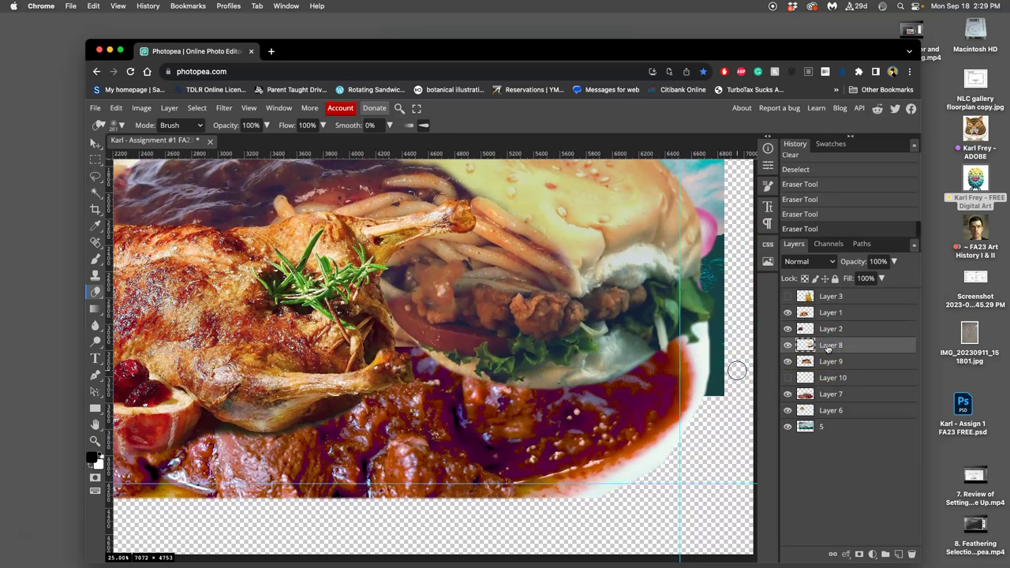
key(super+z)
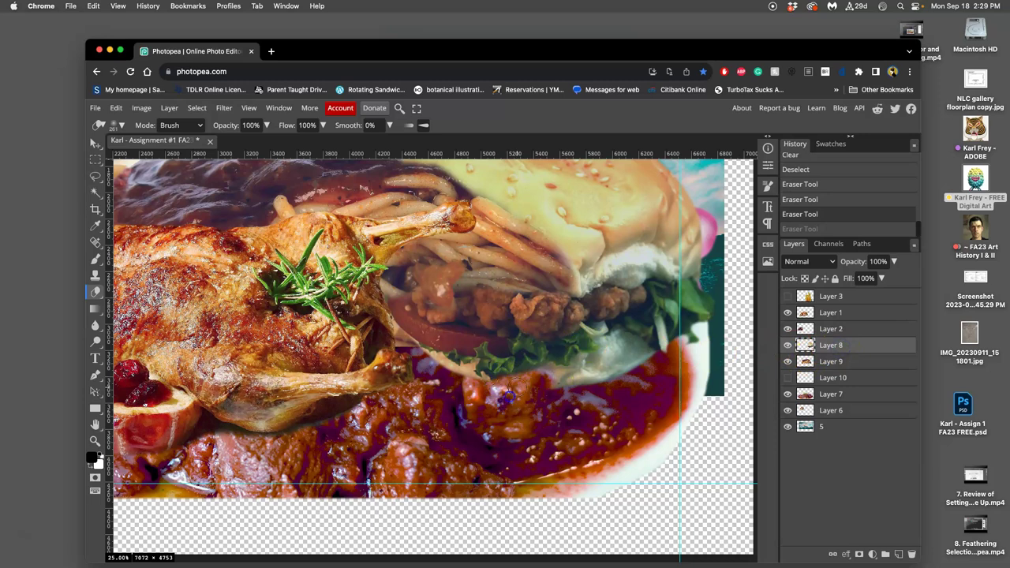
mouse_move(507, 399)
mouse_down()
mouse_move(474, 380)
mouse_move(479, 365)
mouse_move(506, 385)
mouse_move(479, 395)
mouse_move(477, 365)
mouse_move(515, 366)
mouse_move(458, 384)
mouse_move(438, 359)
mouse_up()
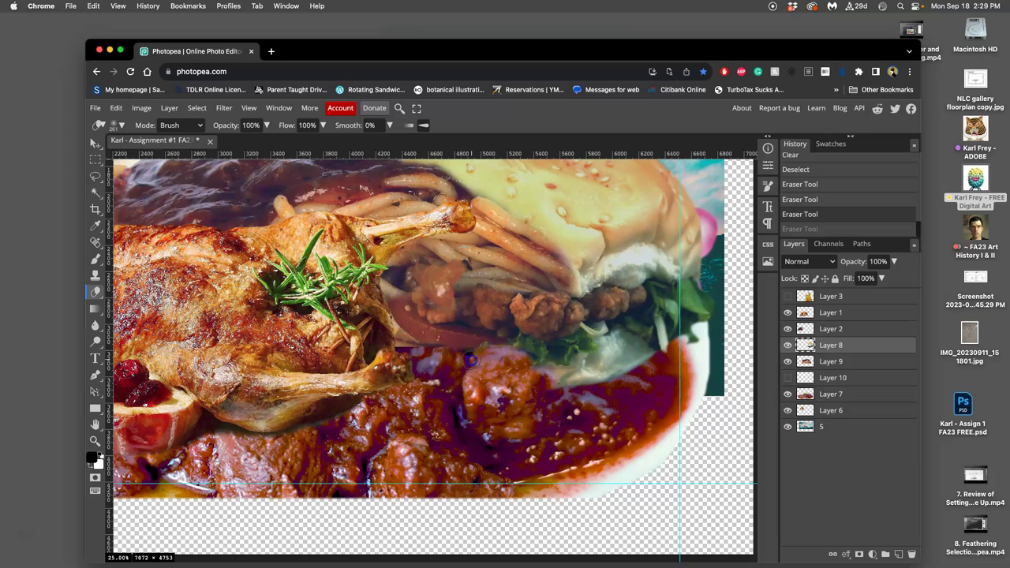
mouse_move(464, 359)
mouse_down()
mouse_move(398, 336)
mouse_move(468, 364)
mouse_up()
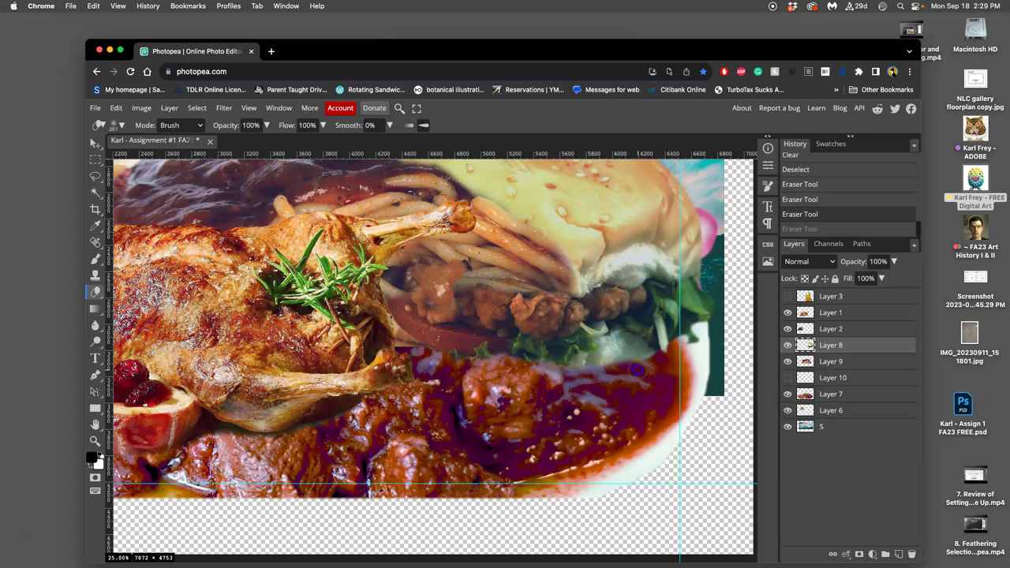
click(680, 371)
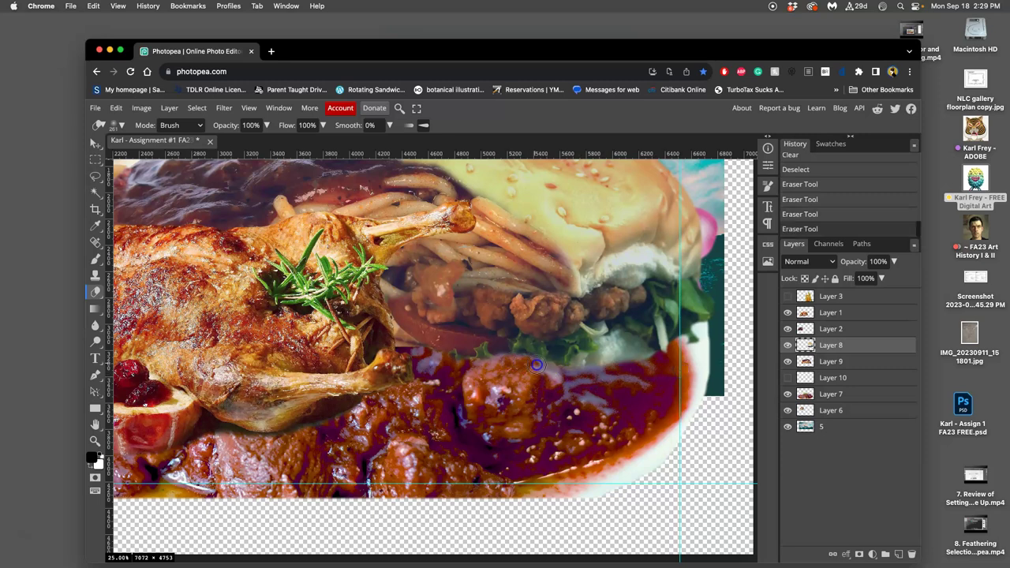
mouse_move(489, 412)
mouse_down()
mouse_move(533, 377)
mouse_move(551, 378)
mouse_move(576, 404)
mouse_move(554, 414)
mouse_move(525, 409)
mouse_move(389, 344)
mouse_move(587, 384)
mouse_move(744, 376)
mouse_move(734, 357)
mouse_move(404, 349)
mouse_up()
Step: Check Layer 9, then return to Layer 8 and toggle its visibility to compare
click(830, 362)
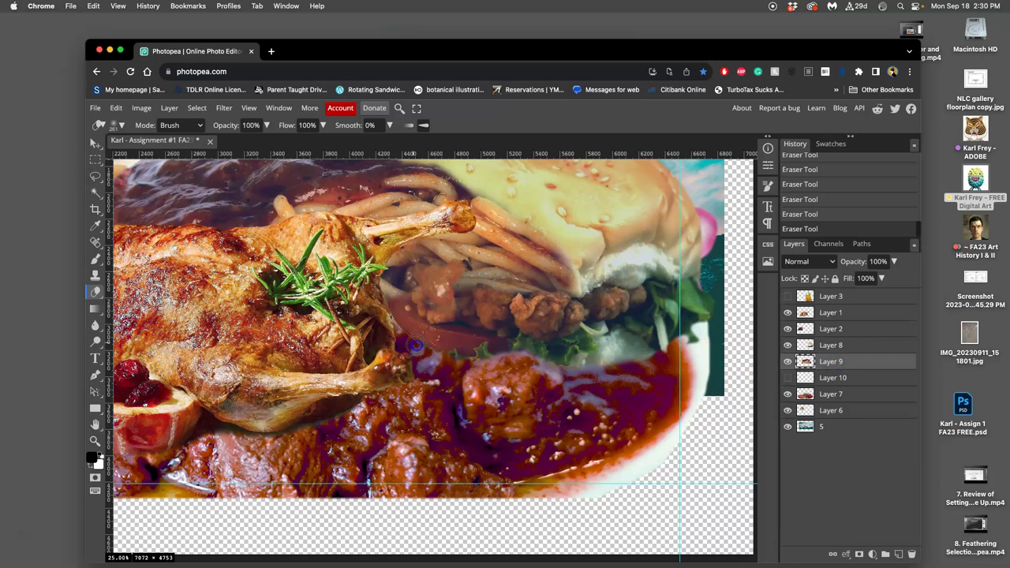
scroll(451, 383, left, 5)
scroll(450, 383, up, 2)
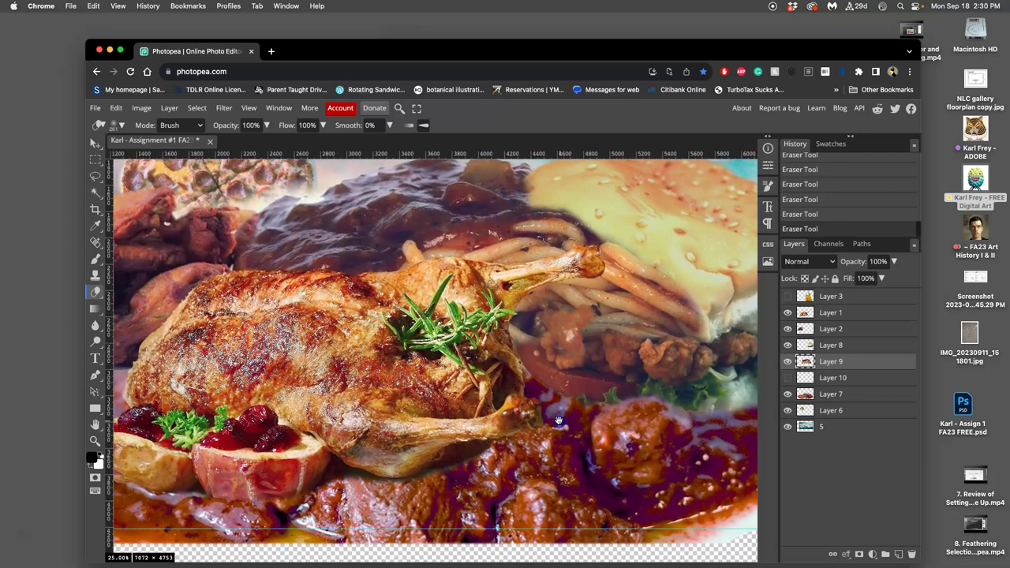
scroll(541, 406, left, 3)
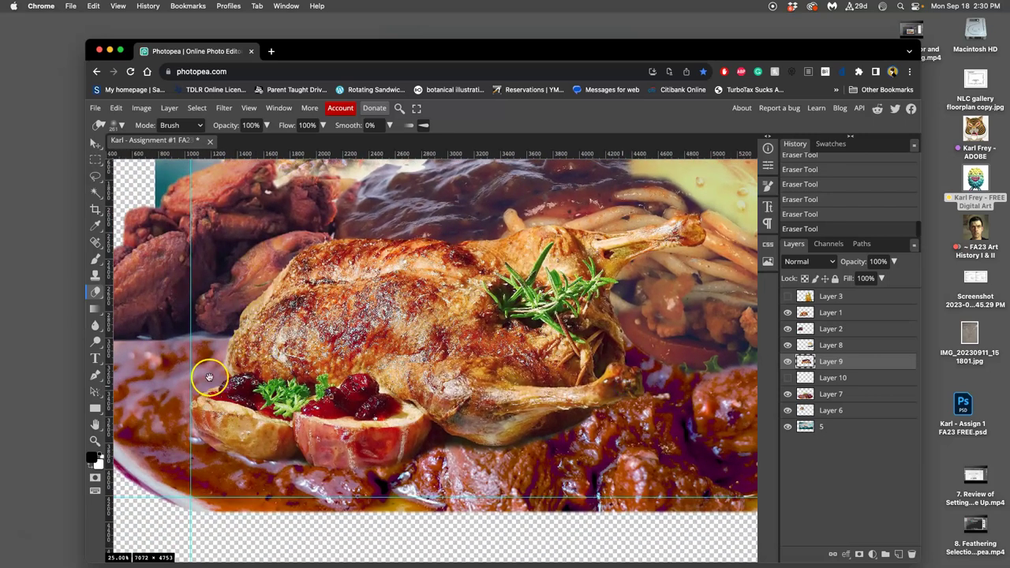
scroll(572, 385, right, 5)
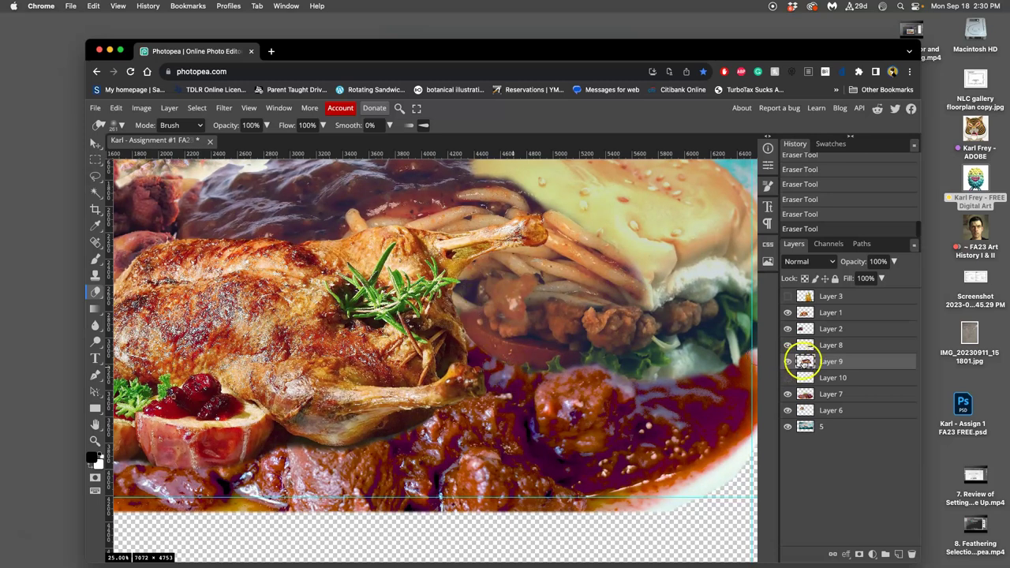
click(822, 345)
click(787, 345)
click(786, 345)
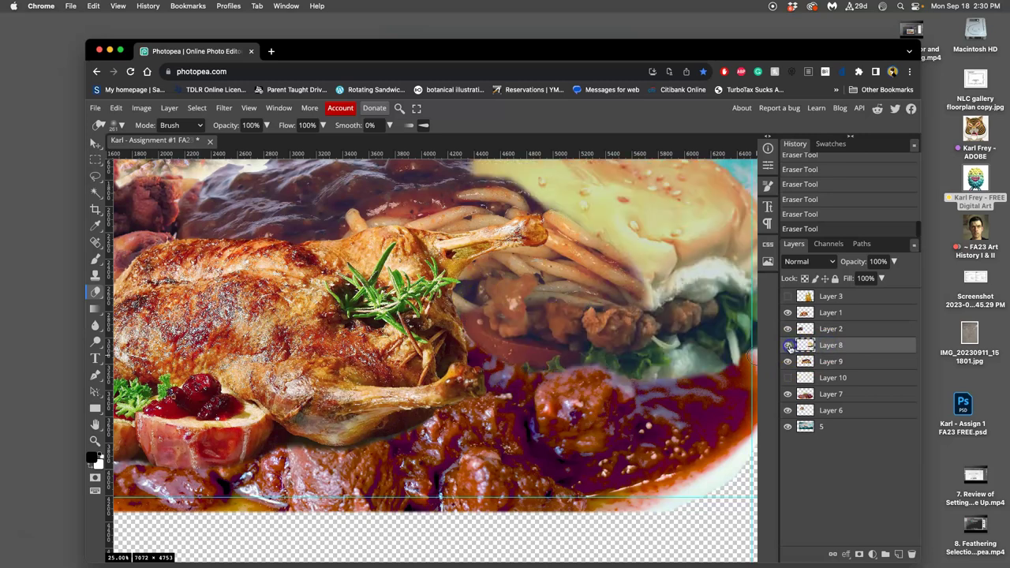
Step: Undo the last two strokes and erase a small spot near the burger's base
drag(475, 314, 472, 308)
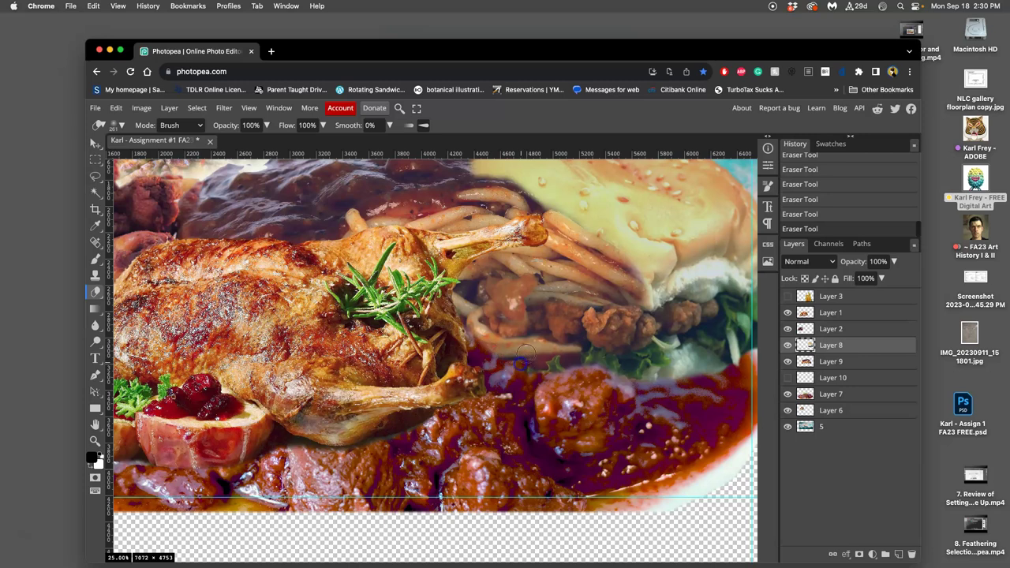
key(super+z)
key(super+z)
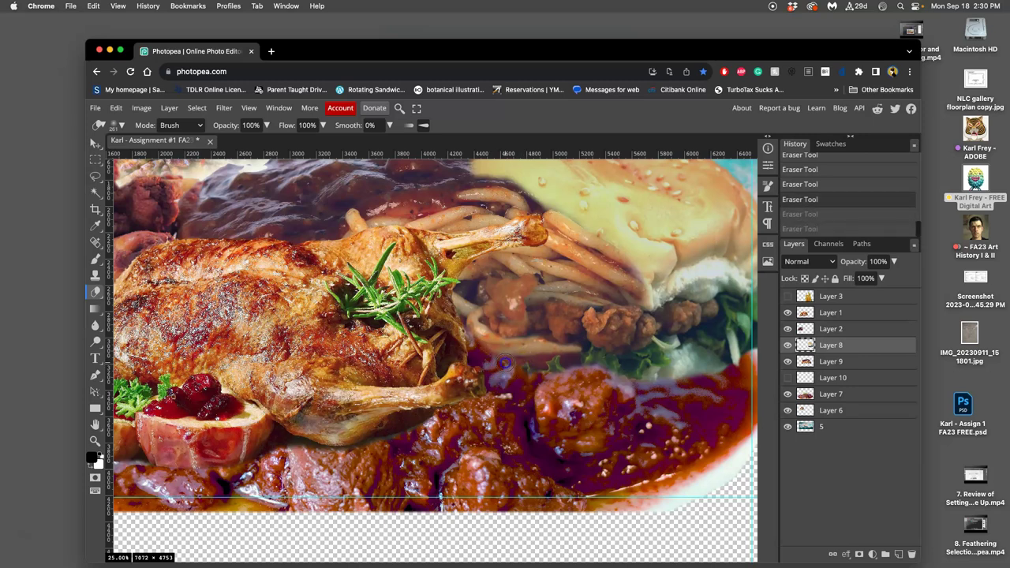
click(479, 351)
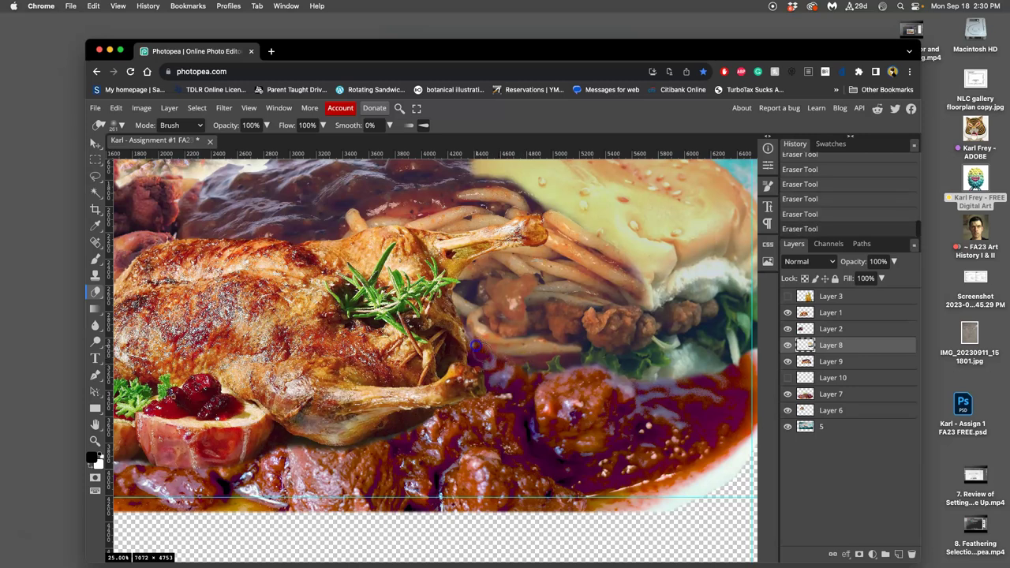
Step: Zoom out, step back through earlier eraser states in History, then restore the undone strokes
key(super+minus)
key(super+minus)
key(super+minus)
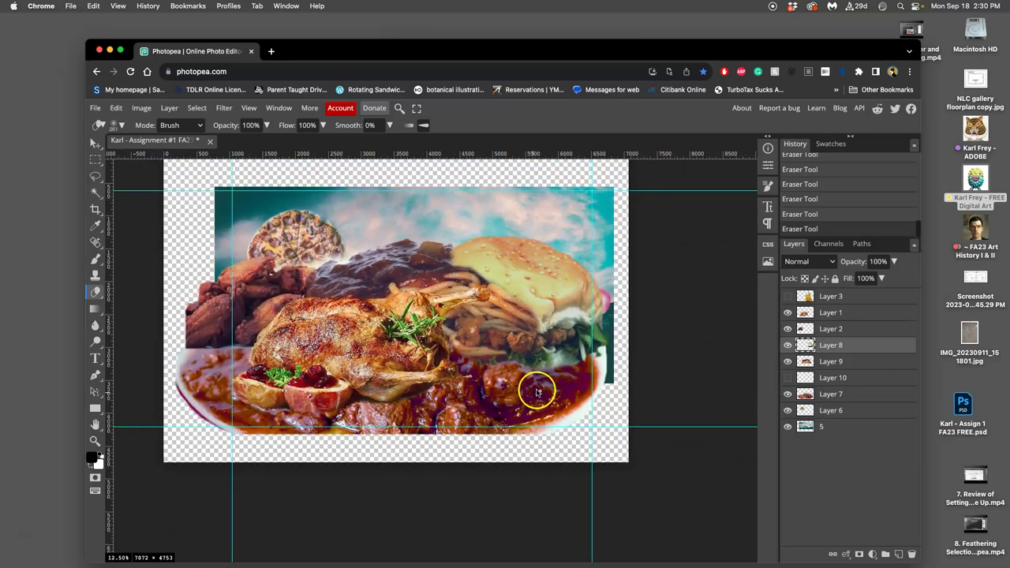
drag(489, 390, 538, 401)
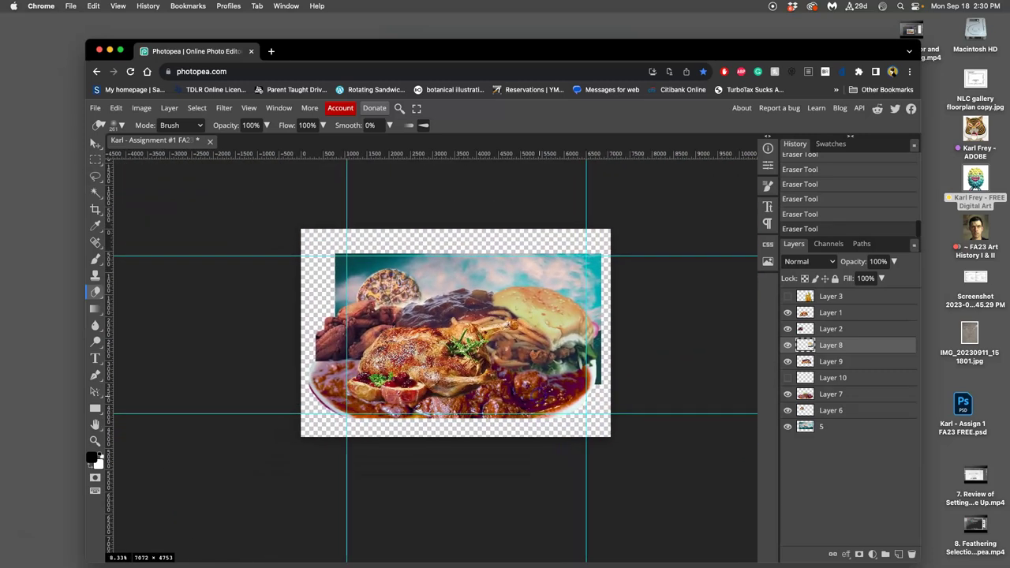
click(808, 215)
click(813, 197)
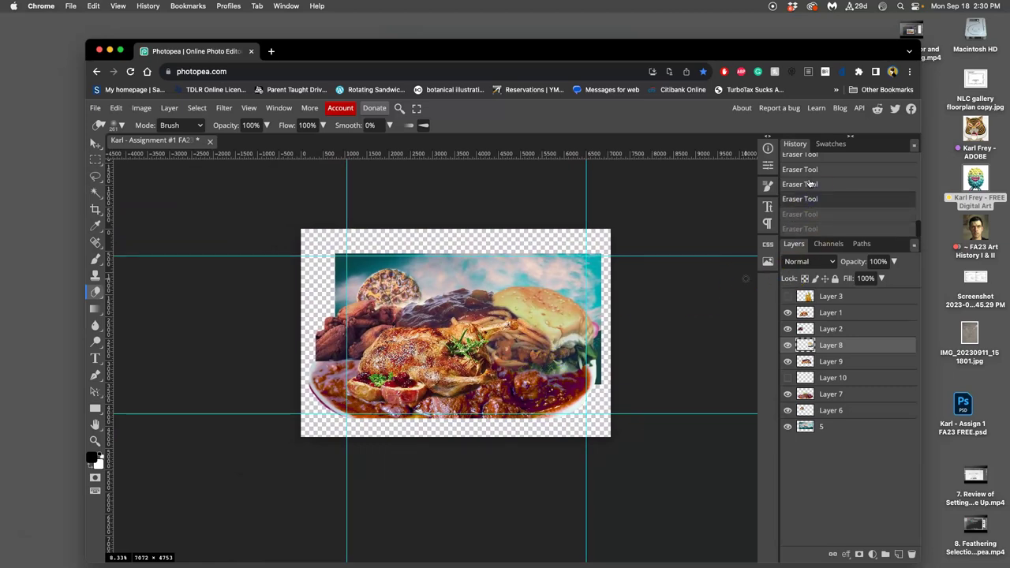
click(836, 169)
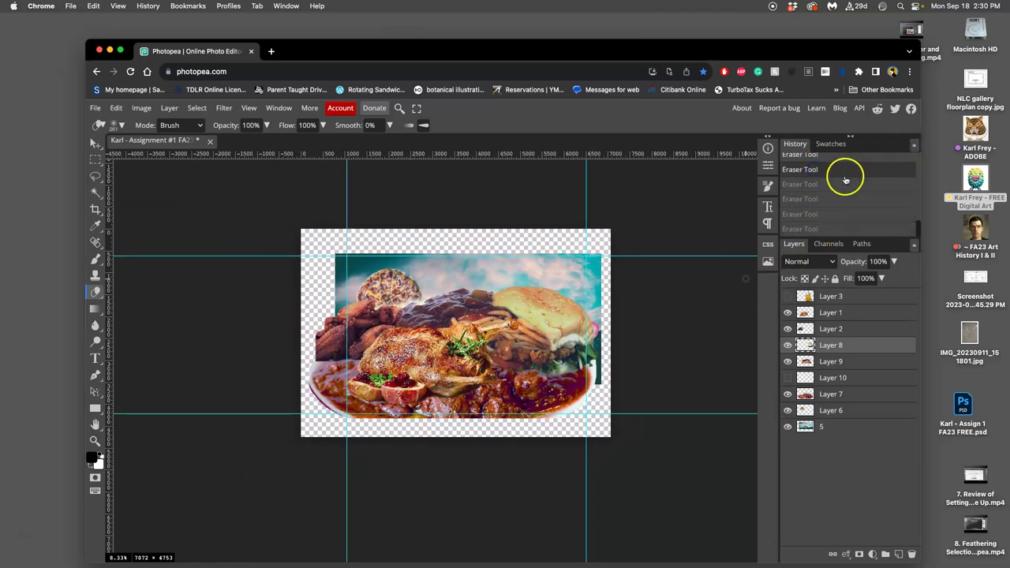
scroll(583, 315, up, 5)
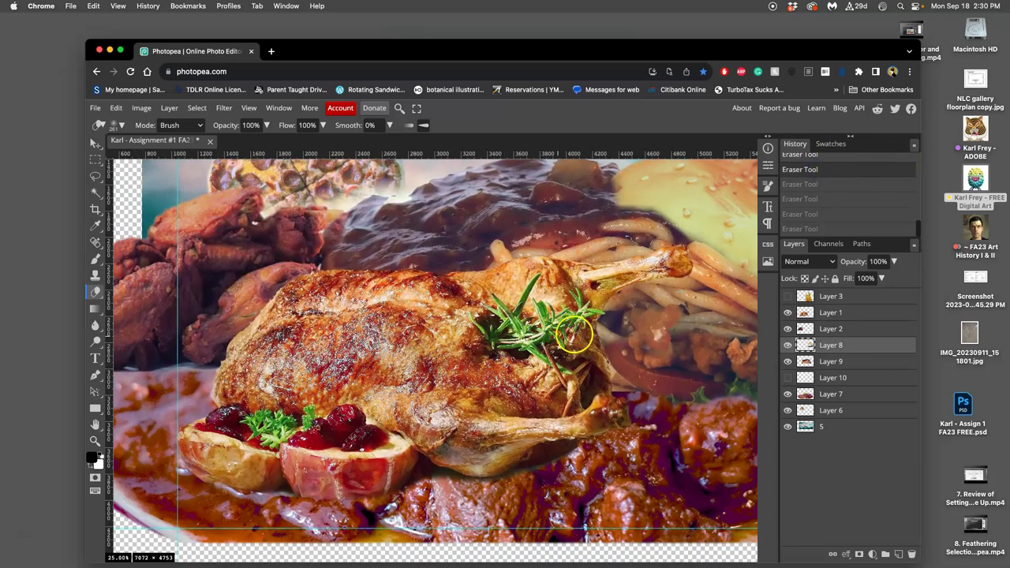
scroll(573, 354, right, 4)
scroll(573, 354, down, 1)
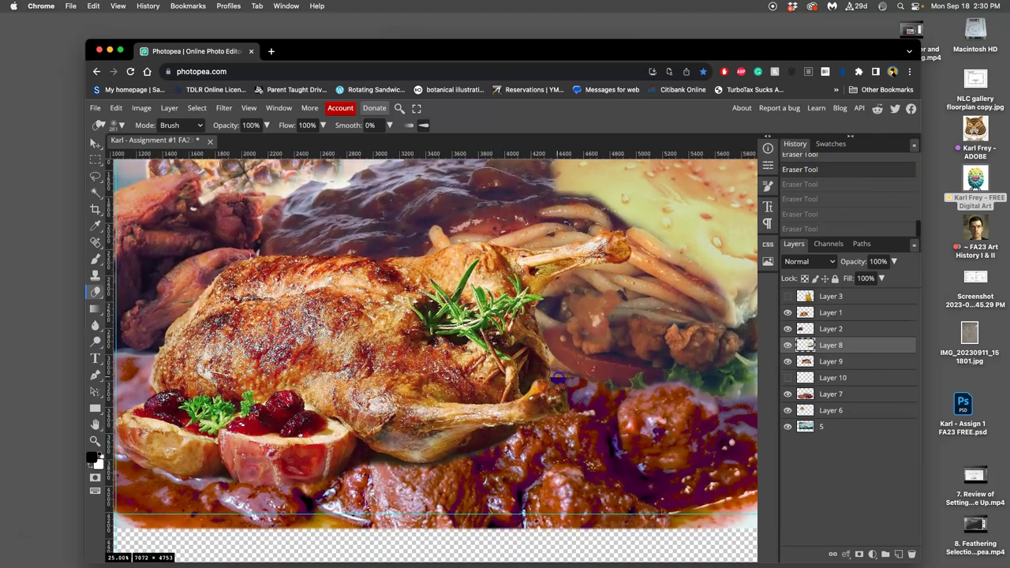
key(super+z)
click(829, 361)
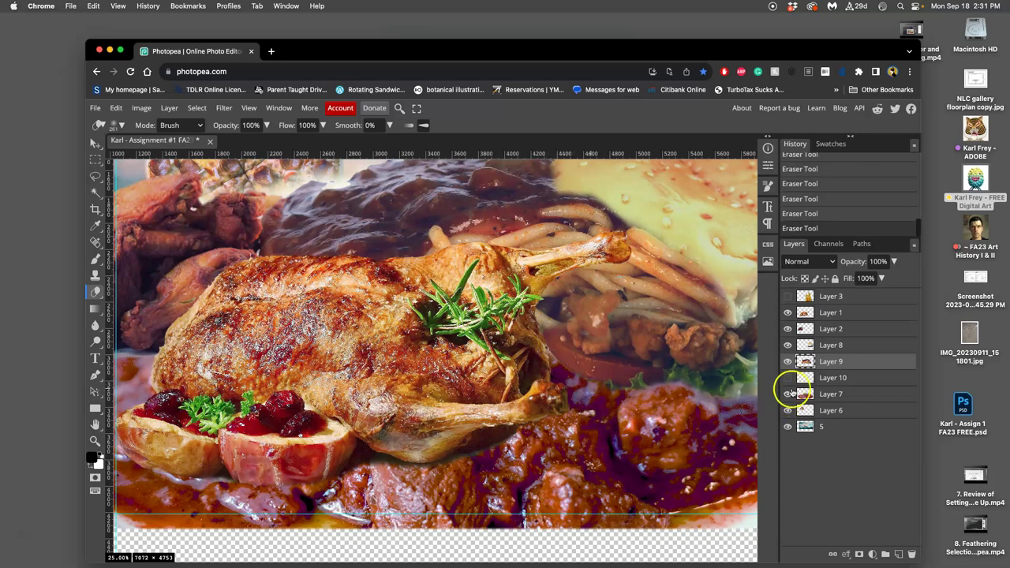
click(834, 345)
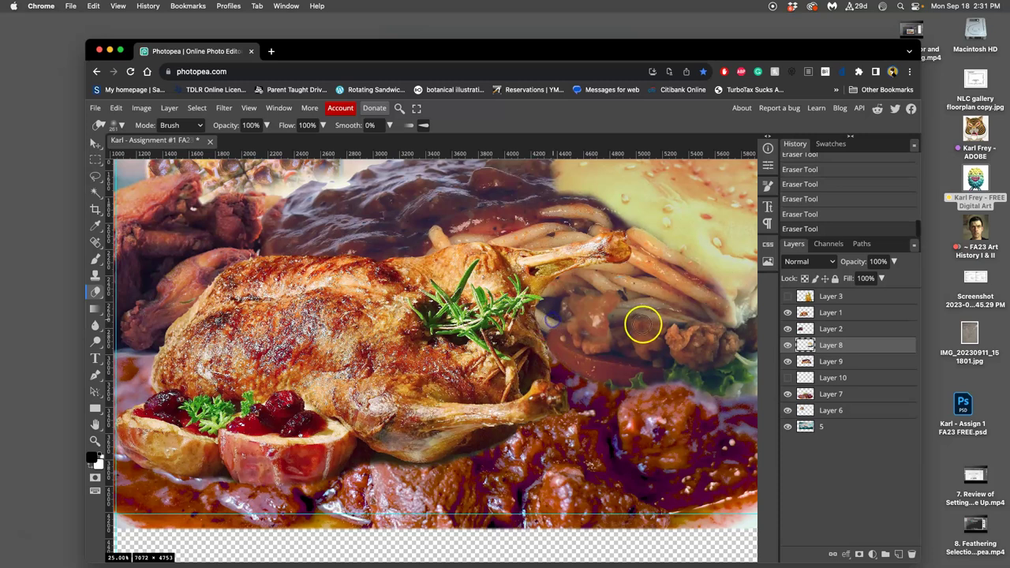
scroll(611, 347, down, 2)
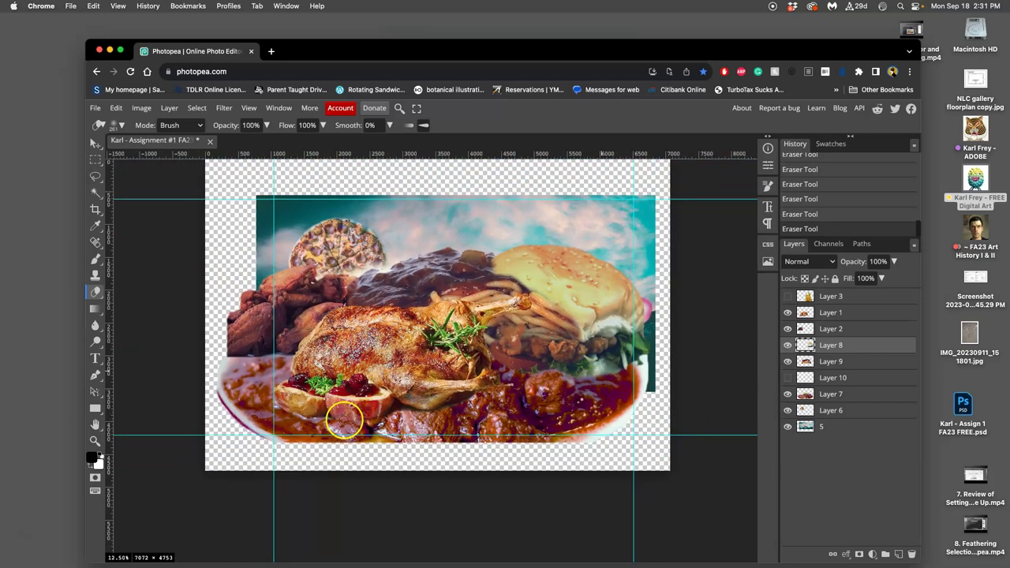
key(super+equal)
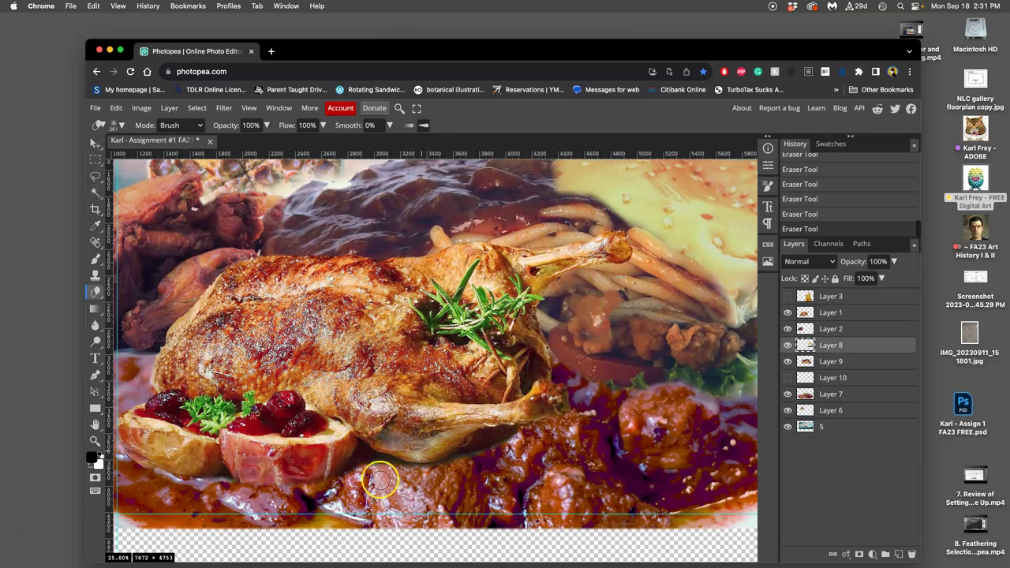
click(833, 396)
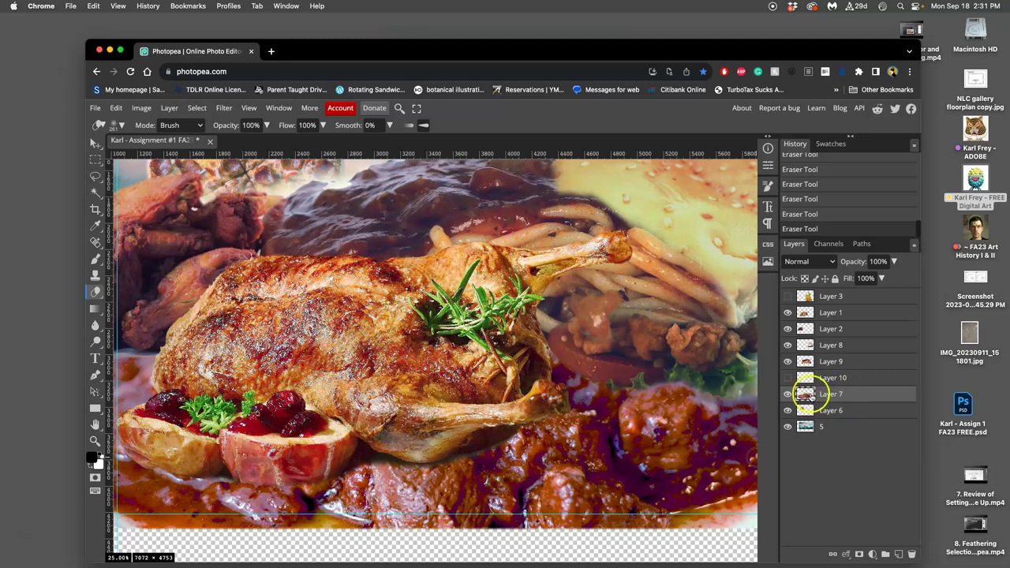
Step: Save the document and fit the whole collage in view
click(506, 376)
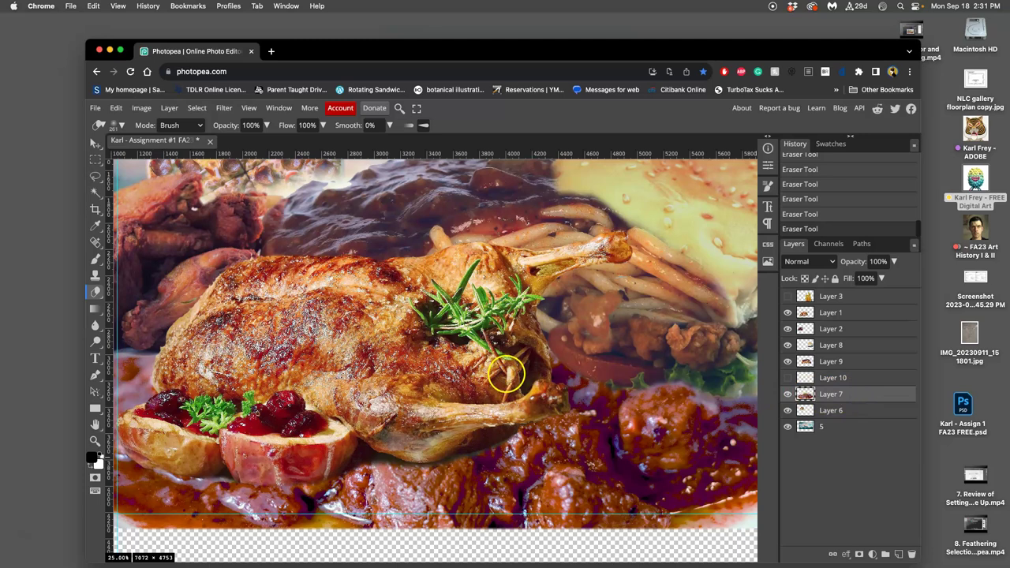
key(super+s)
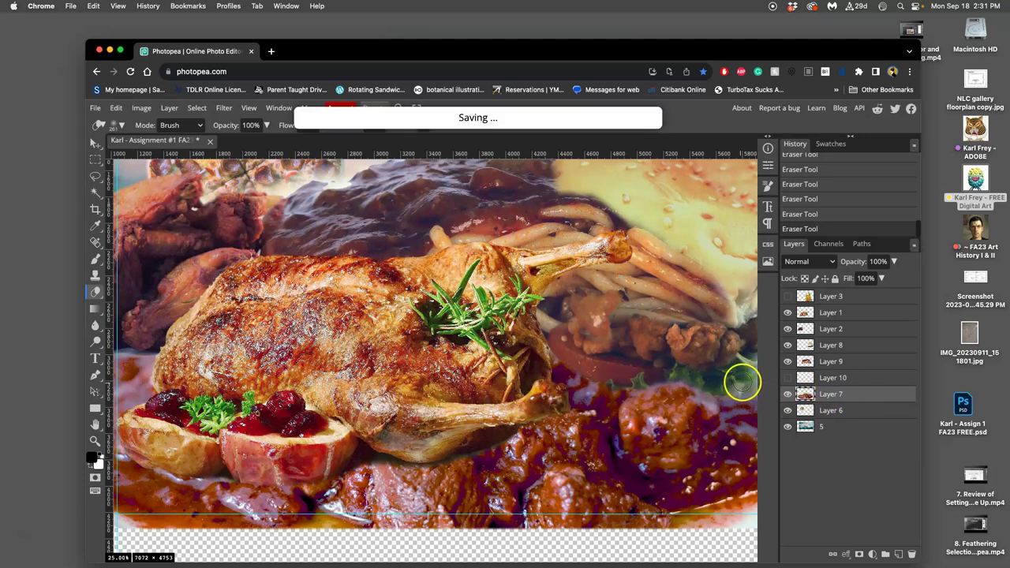
key(super+0)
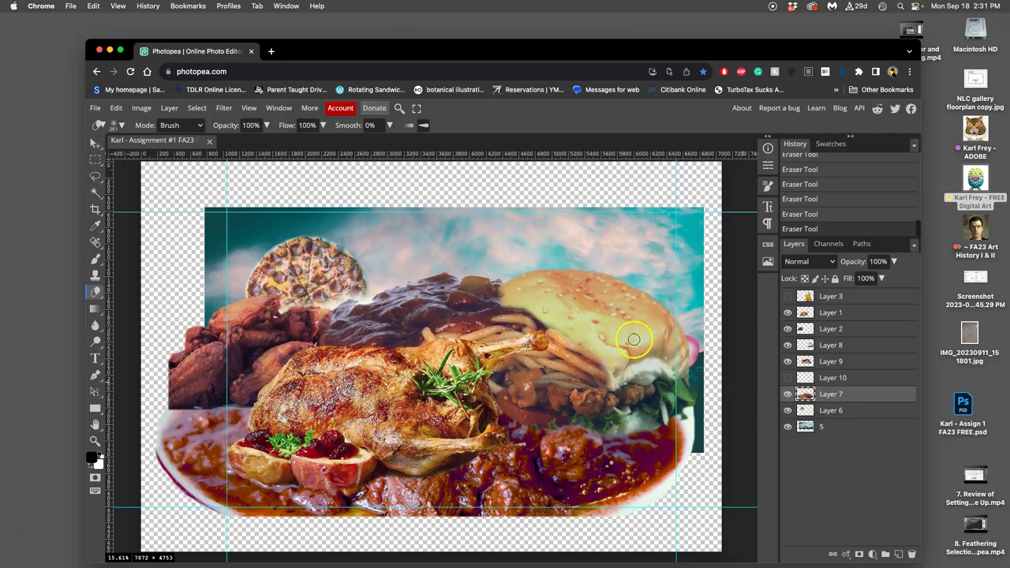
Step: Crop away the collage's transparent edges, leaving a 4694 × 3598 px canvas
click(94, 209)
drag(140, 163, 227, 213)
drag(719, 551, 613, 506)
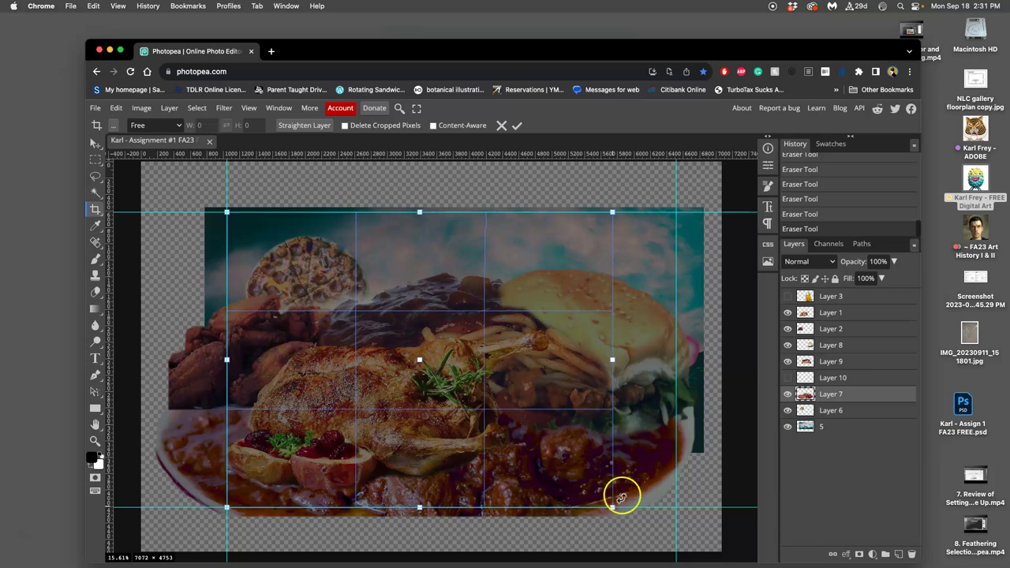
key(Return)
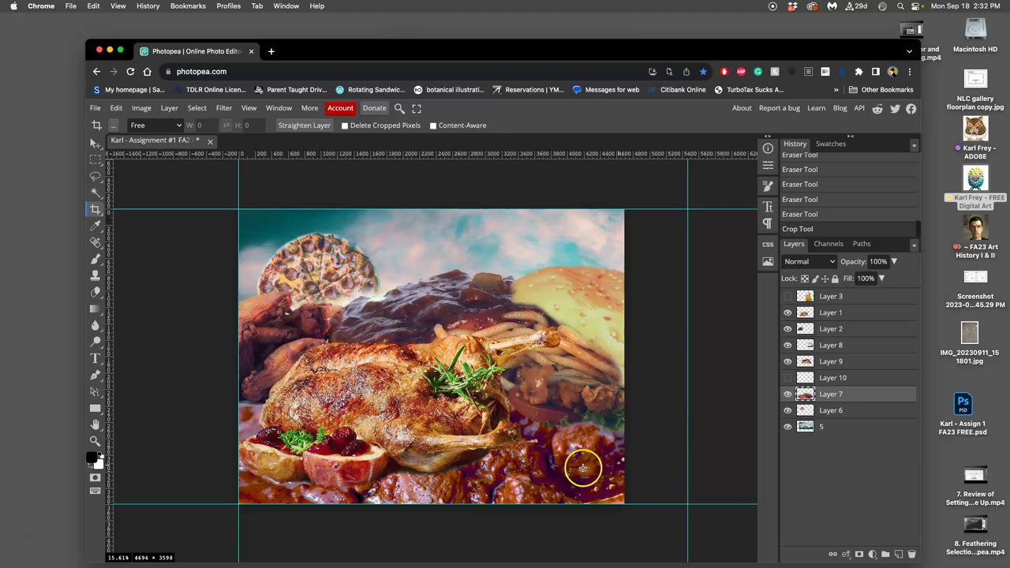
Step: Confirm Image Size in inches: 13.41 × 10.28 at 350 DPI
click(141, 107)
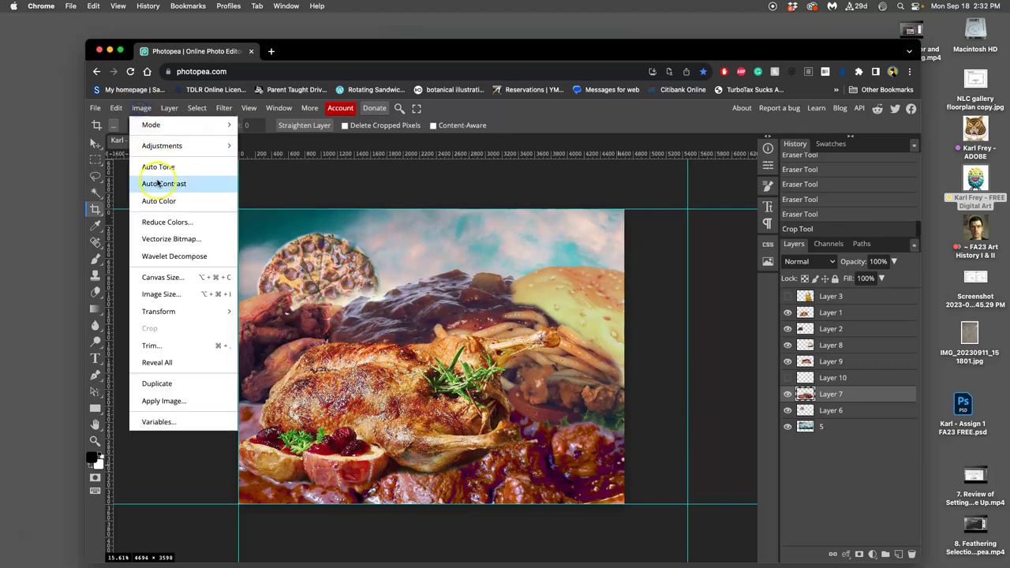
click(166, 294)
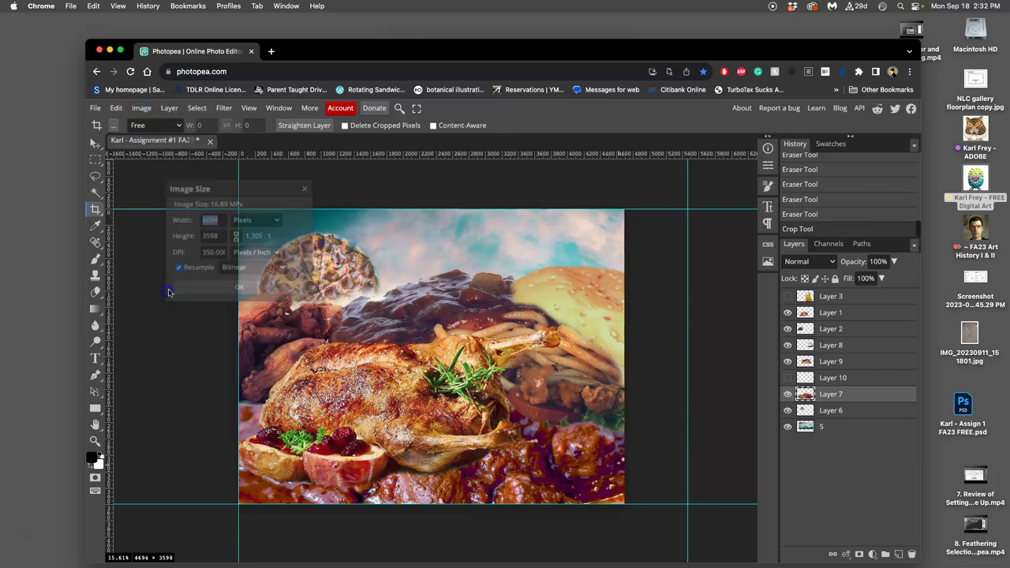
click(251, 220)
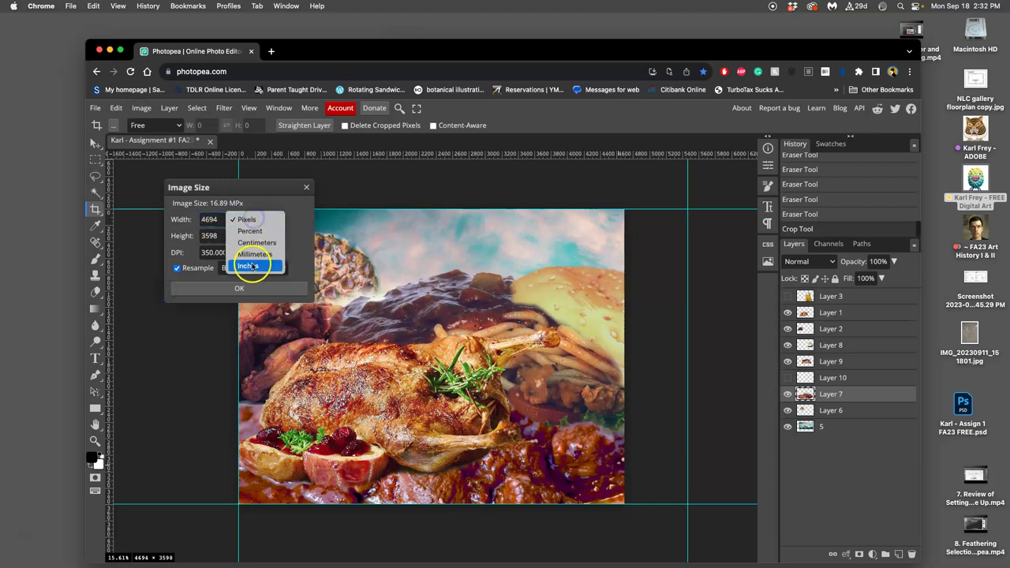
click(249, 265)
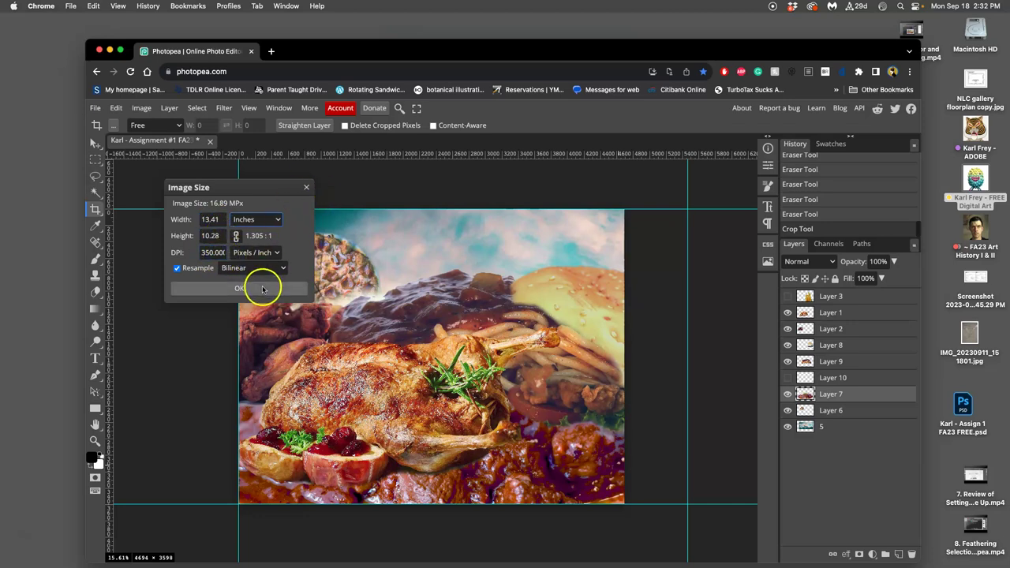
click(263, 288)
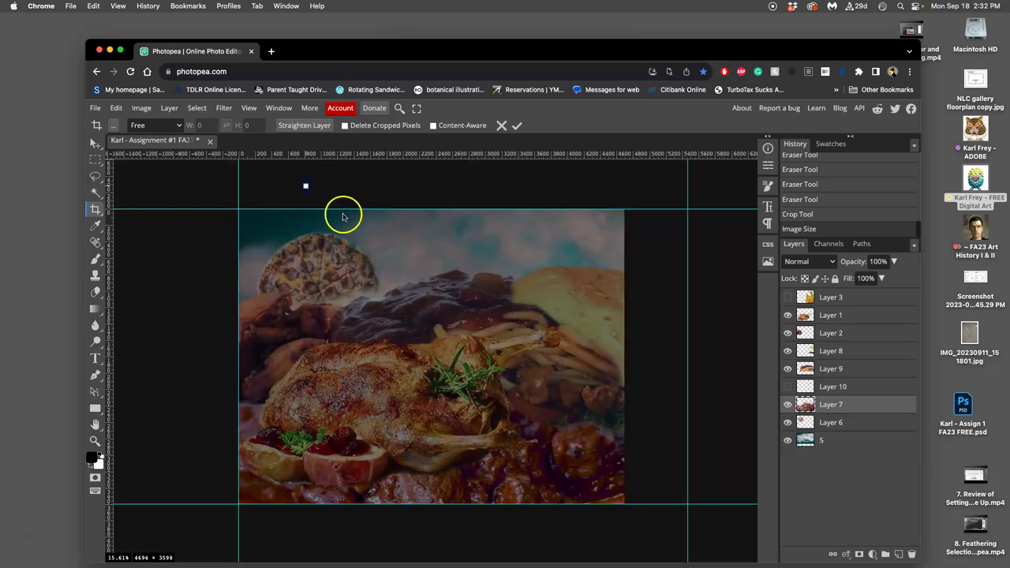
Step: Pick the Lasso tool and undo the accidental crop to 1 × 2 pixels
click(97, 176)
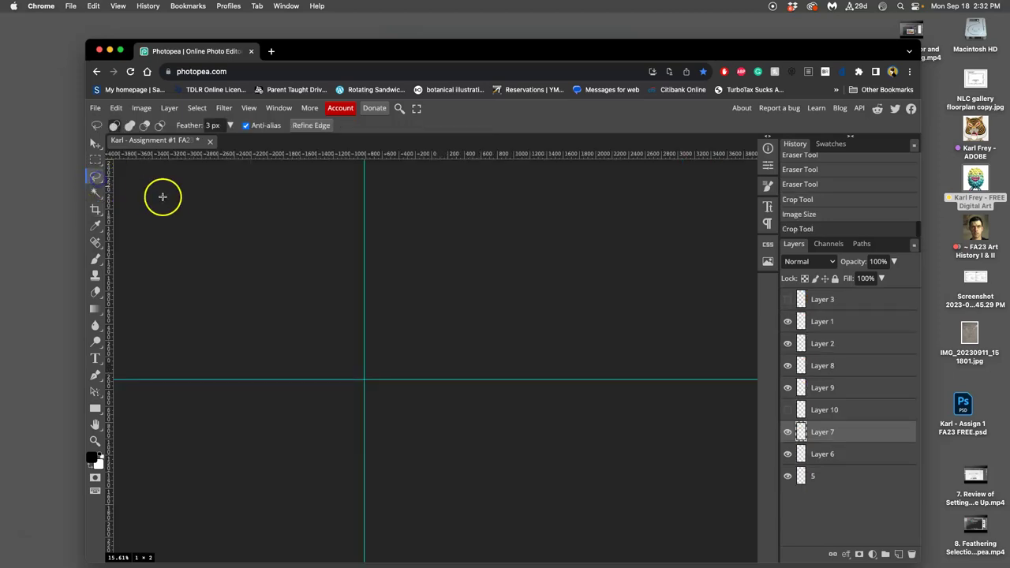
key(ctrl+z)
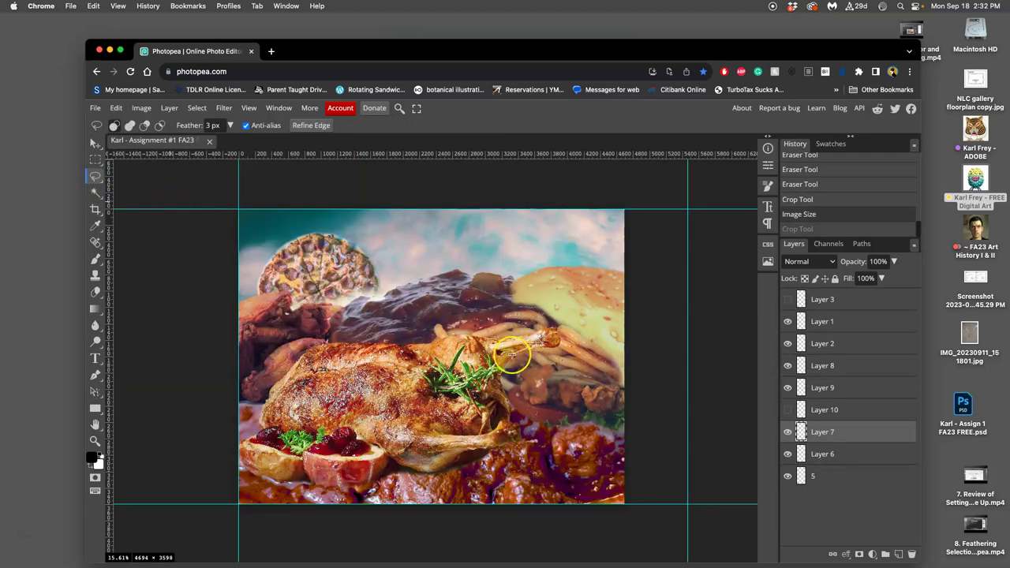
scroll(464, 444, up, 3)
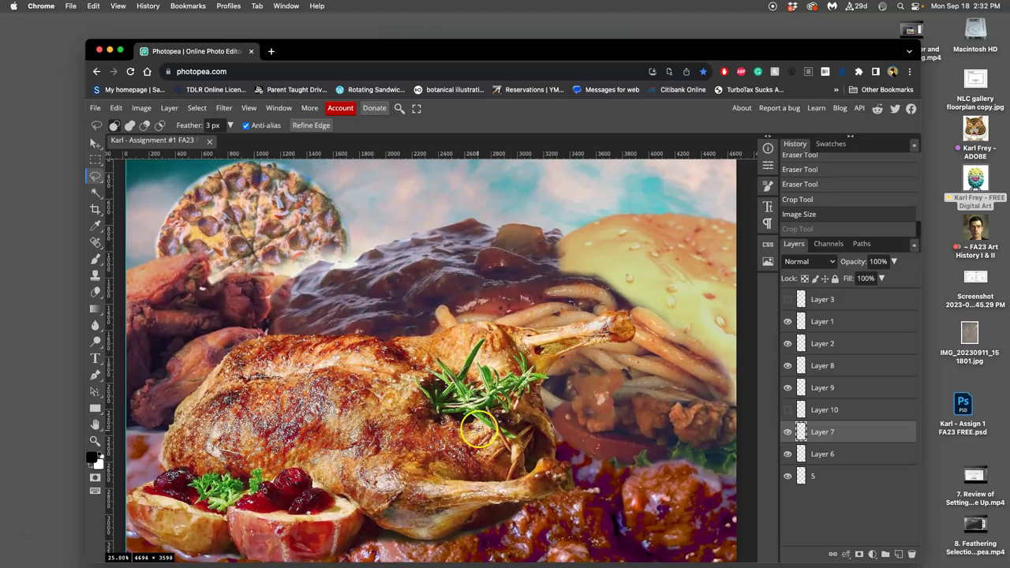
scroll(462, 426, down, 2)
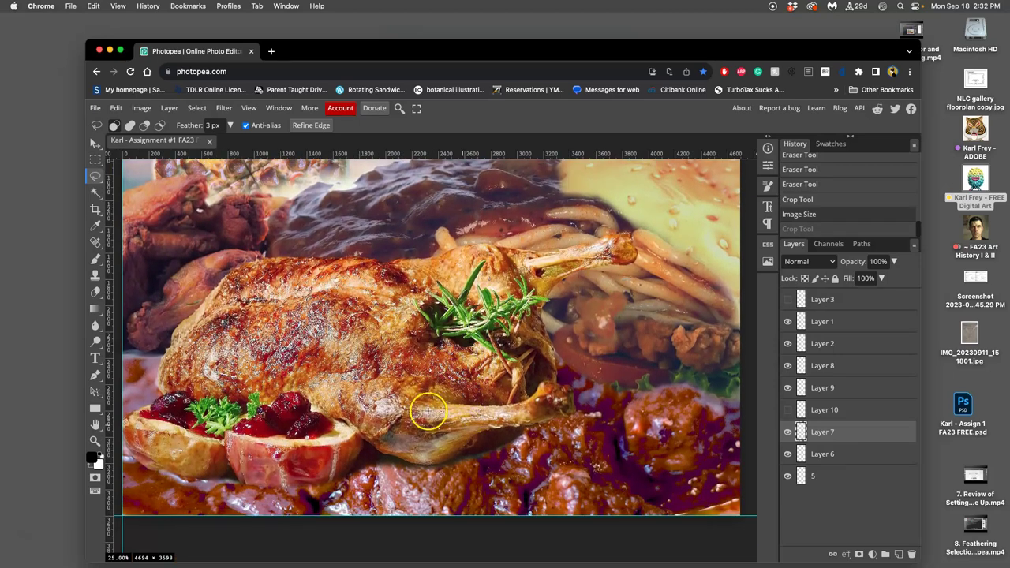
scroll(462, 406, left, 4)
scroll(469, 407, right, 3)
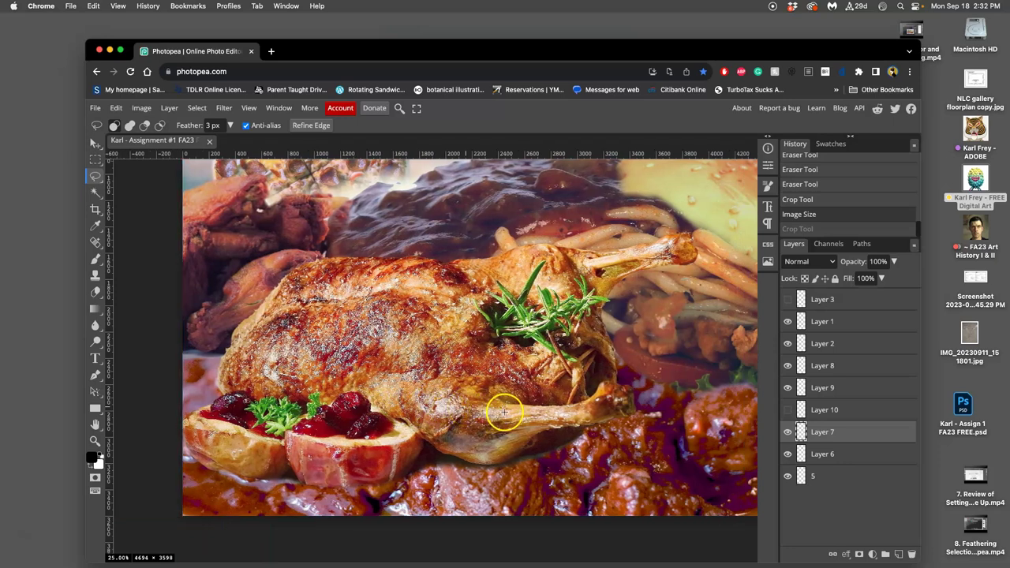
scroll(501, 412, right, 1)
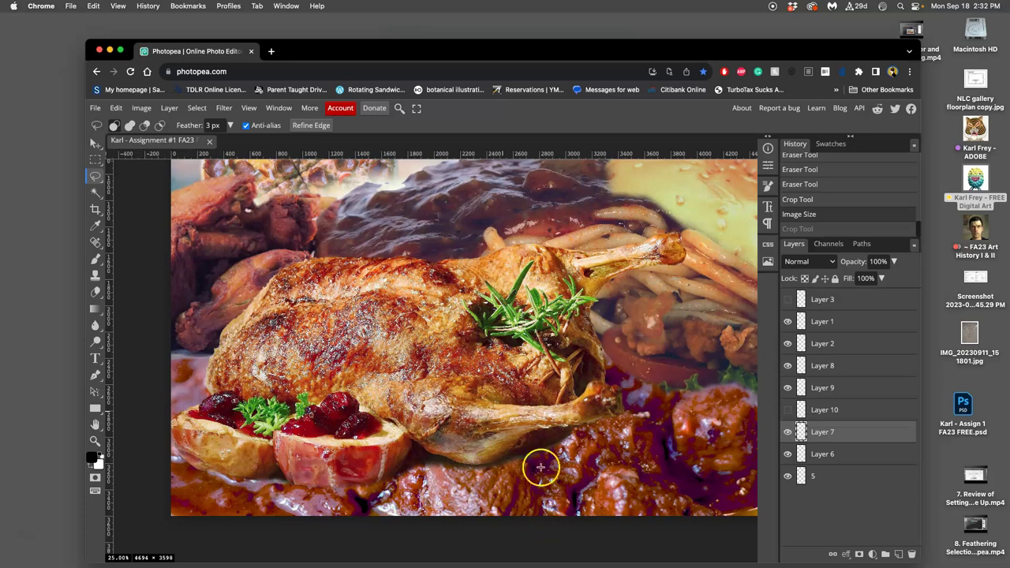
scroll(553, 461, right, 2)
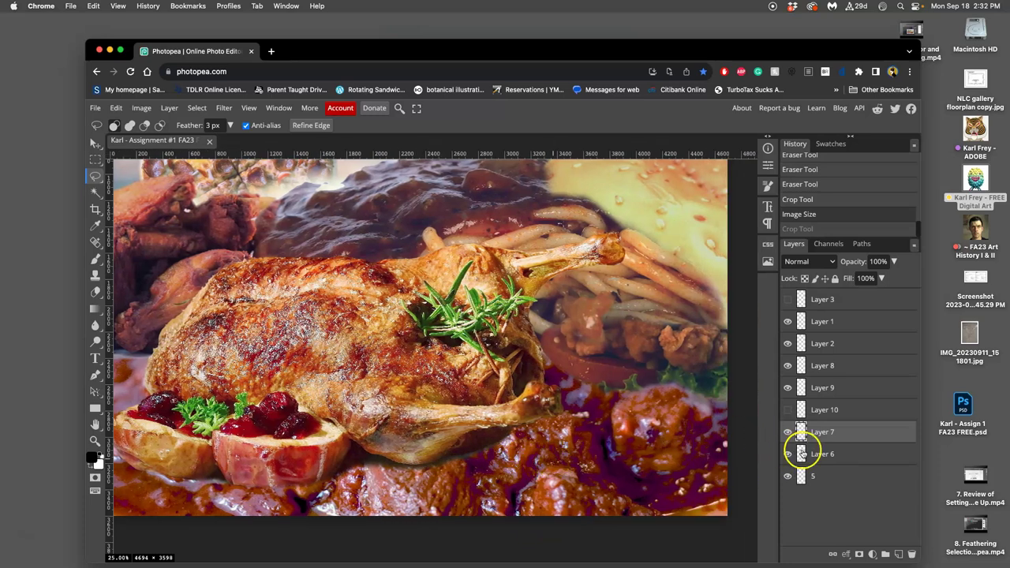
Step: Duplicate the goulash Layer 7 and move the copy to the top
click(825, 435)
key(super+j)
drag(839, 433, 838, 316)
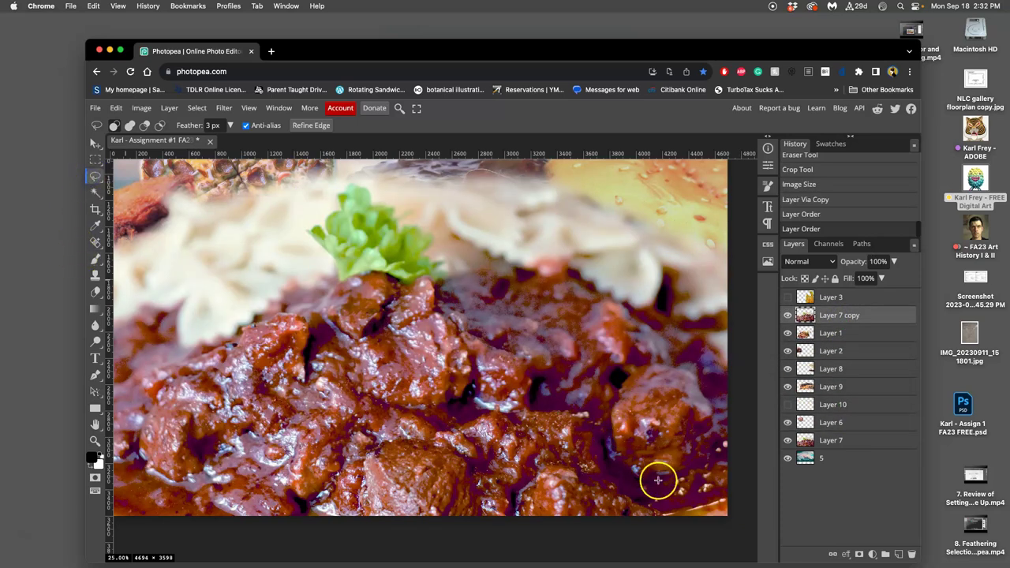
Step: Lasso the lower stew and copy it onto new Layer 11
drag(658, 479, 665, 519)
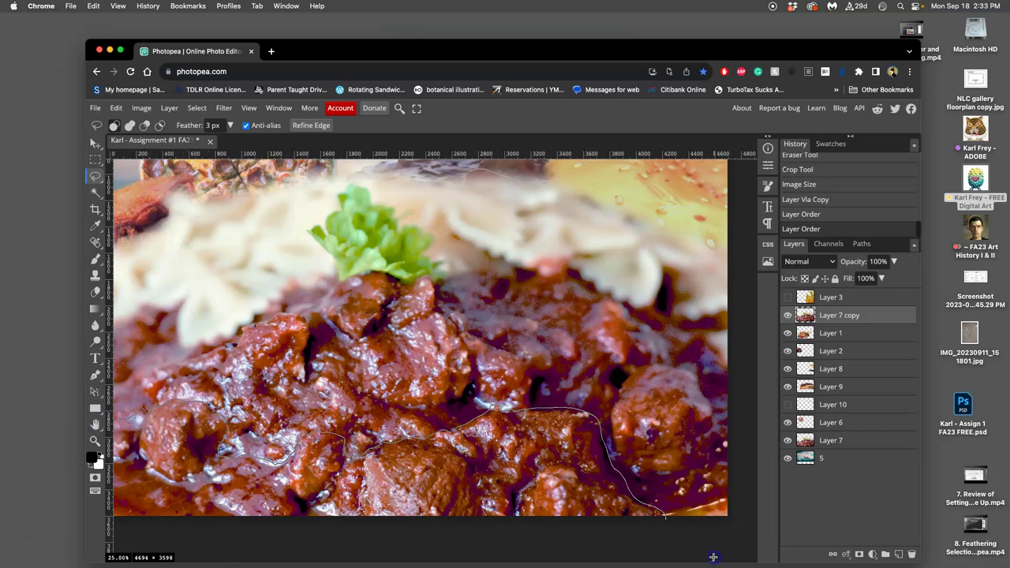
drag(712, 557, 714, 552)
key(ctrl+minus)
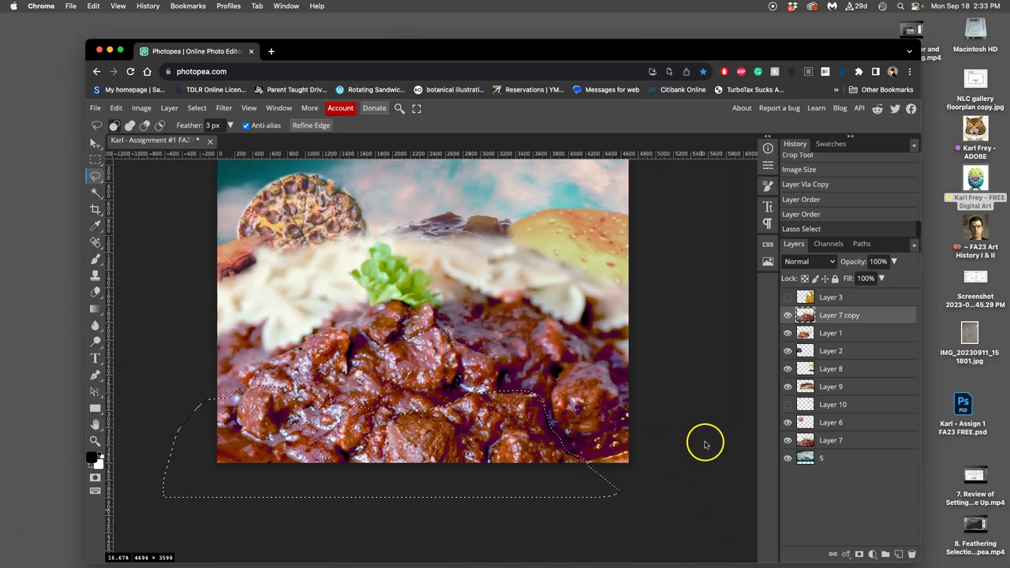
key(ctrl+j)
Step: Delete the Layer 7 copy and turn on the haze over the top-left pie
click(835, 335)
key(Delete)
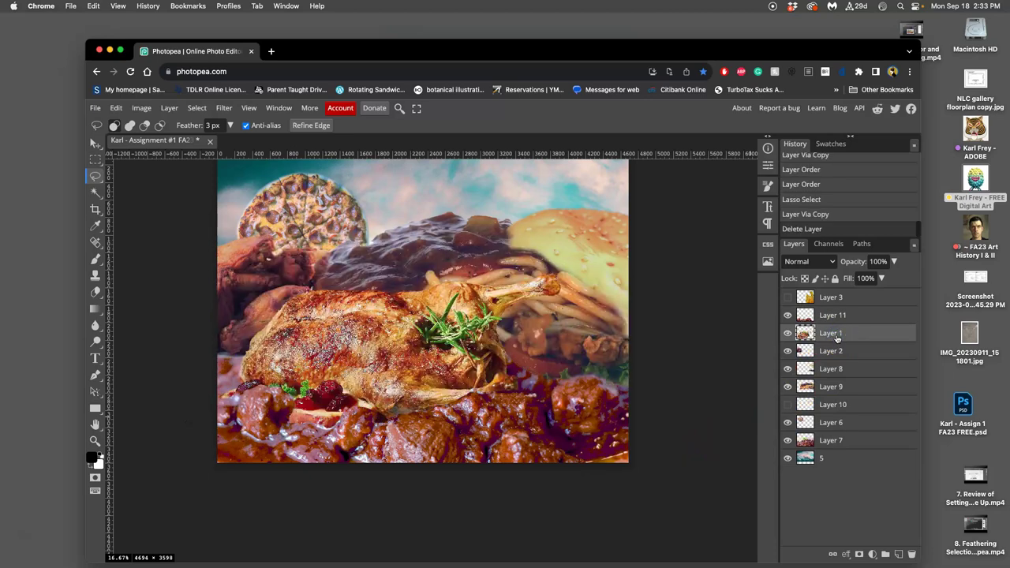
click(787, 404)
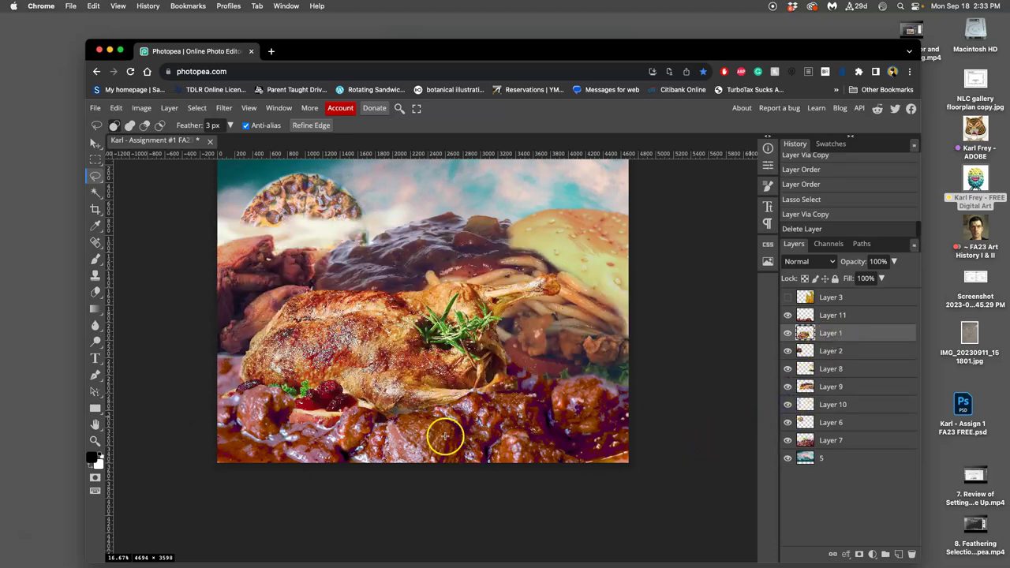
Step: Zoom in on the duck and toggle Layer 11 to compare the stew strip
click(788, 316)
double_click(788, 316)
key(super+equal)
click(788, 317)
click(788, 316)
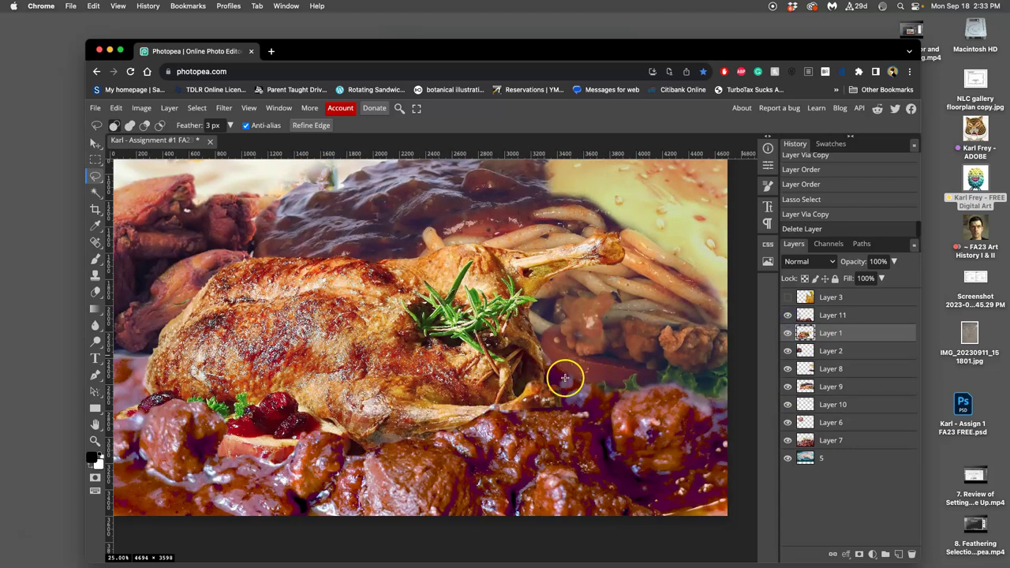
scroll(544, 373, left, 2)
scroll(508, 381, left, 3)
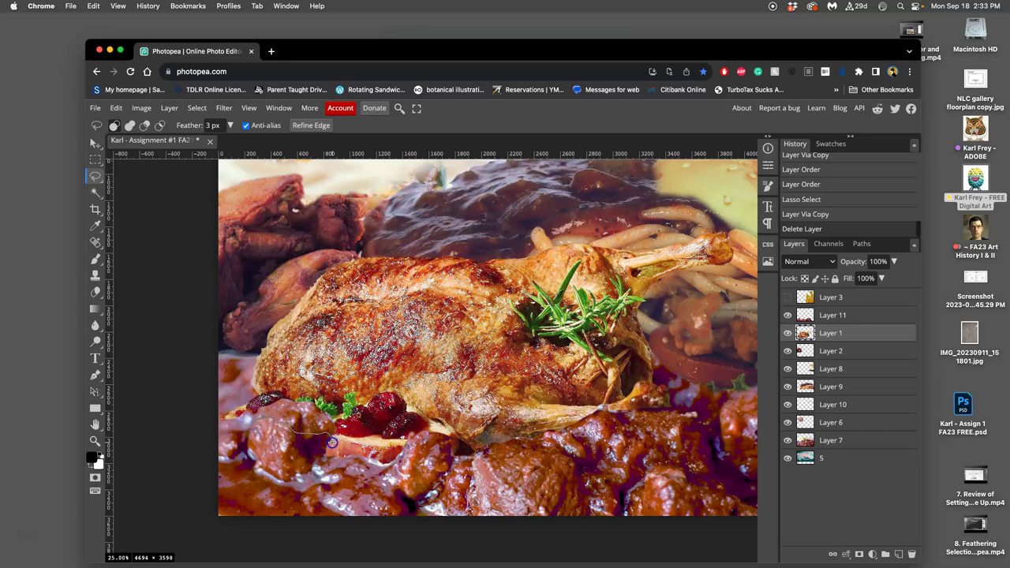
Step: Lasso the stew over the cranberries and clear it from Layer 11
drag(354, 427, 333, 453)
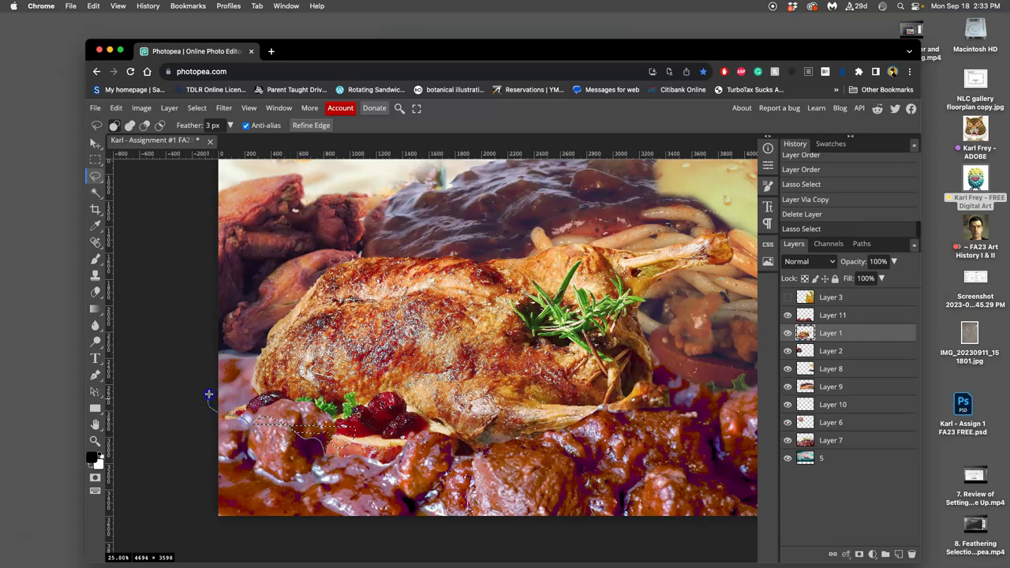
drag(361, 385, 360, 430)
key(BackSpace)
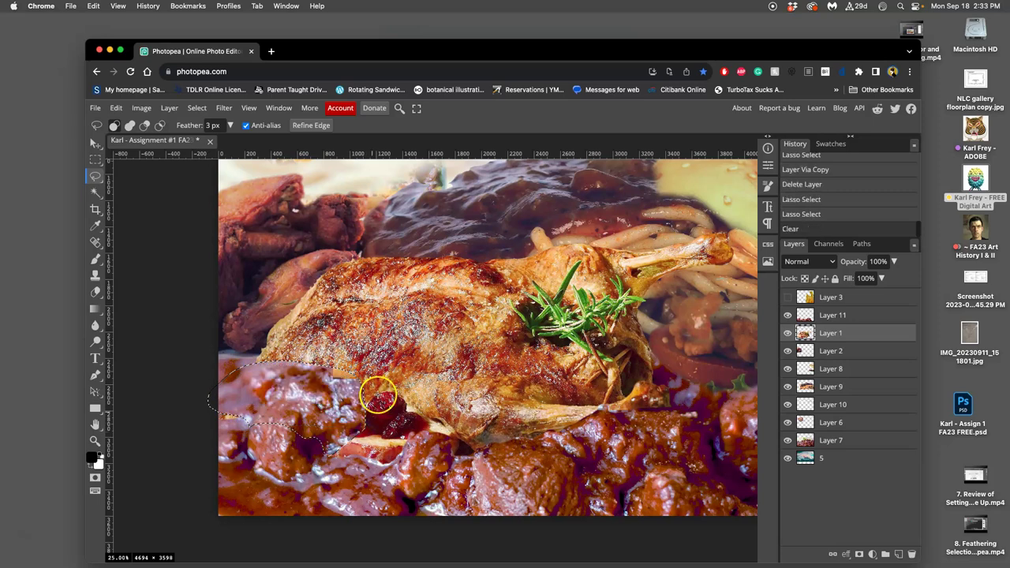
key(super+z)
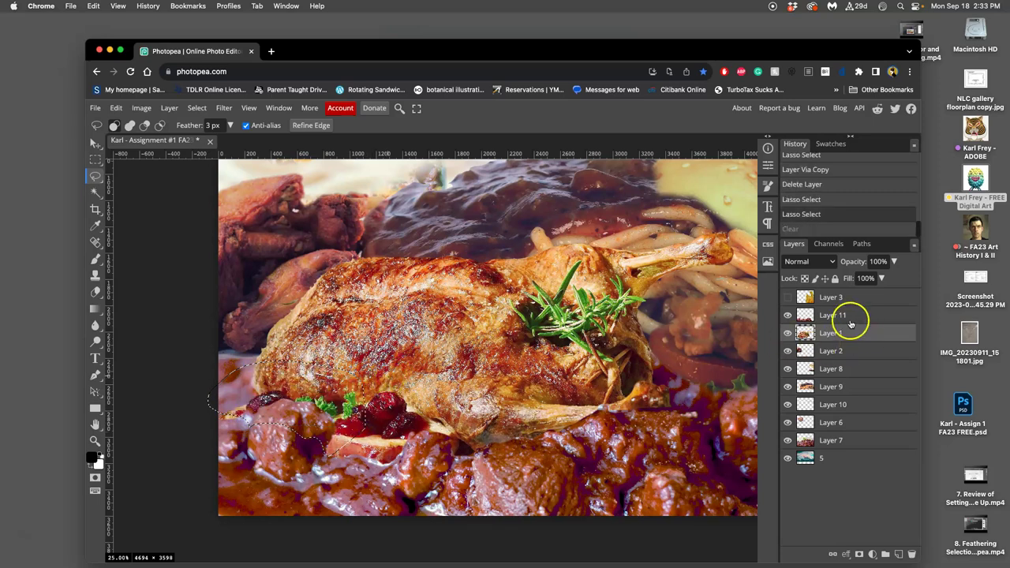
click(849, 315)
key(Delete)
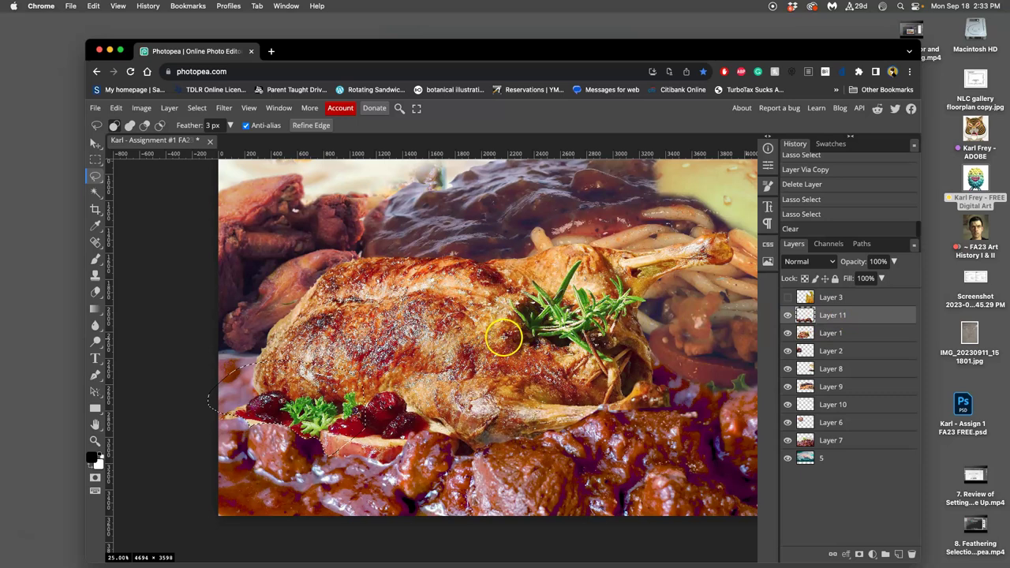
Step: Redo the selection of stew covering the cranberries, delete it, and deselect
scroll(517, 333, down, 1)
scroll(517, 333, down, 1)
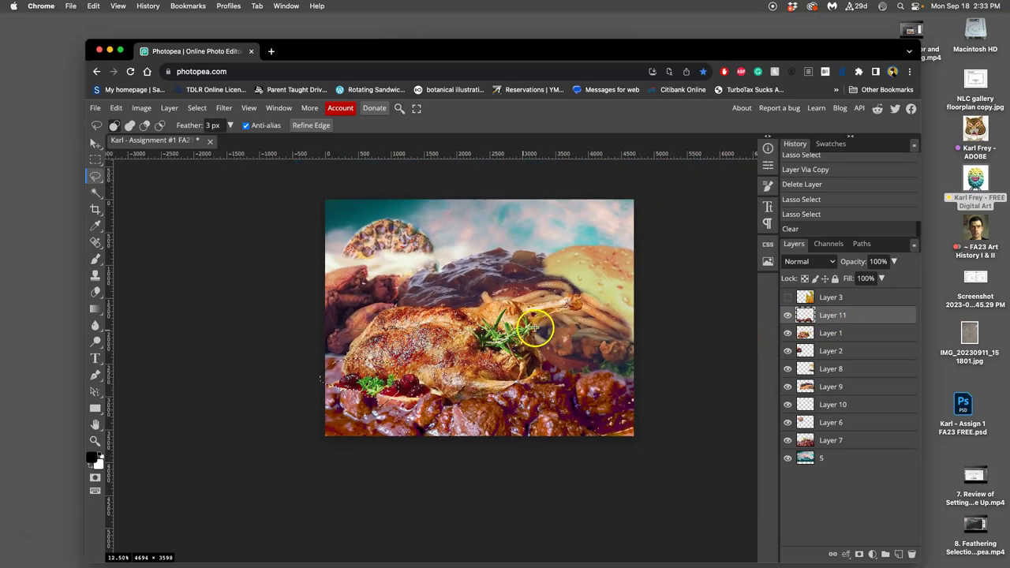
key(super+z)
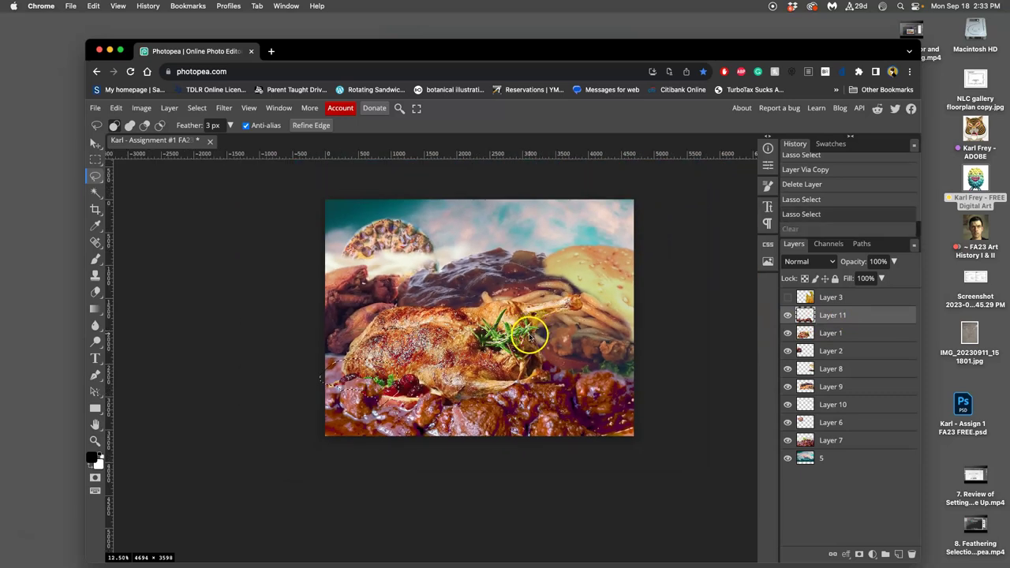
scroll(432, 369, up, 2)
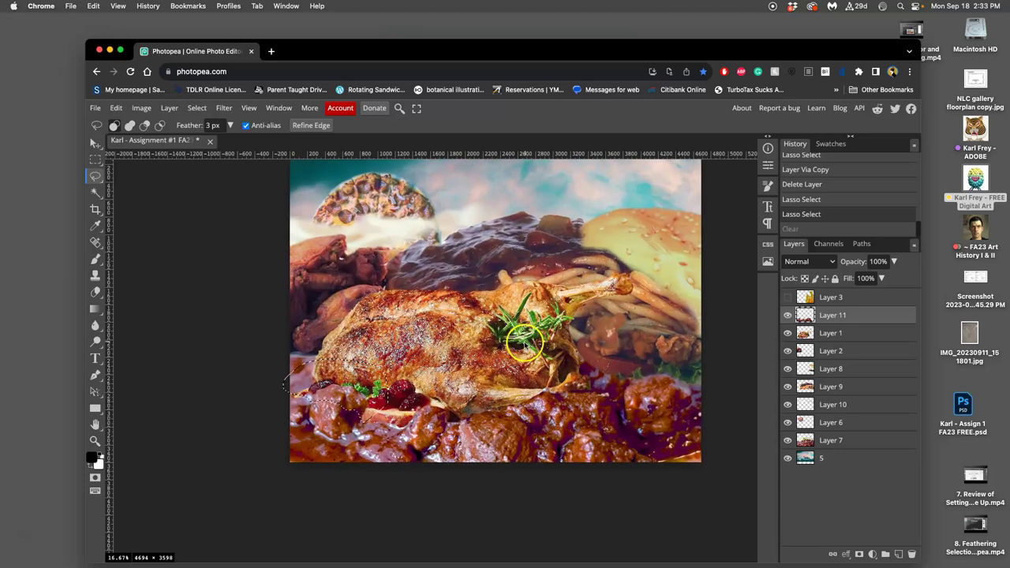
click(433, 369)
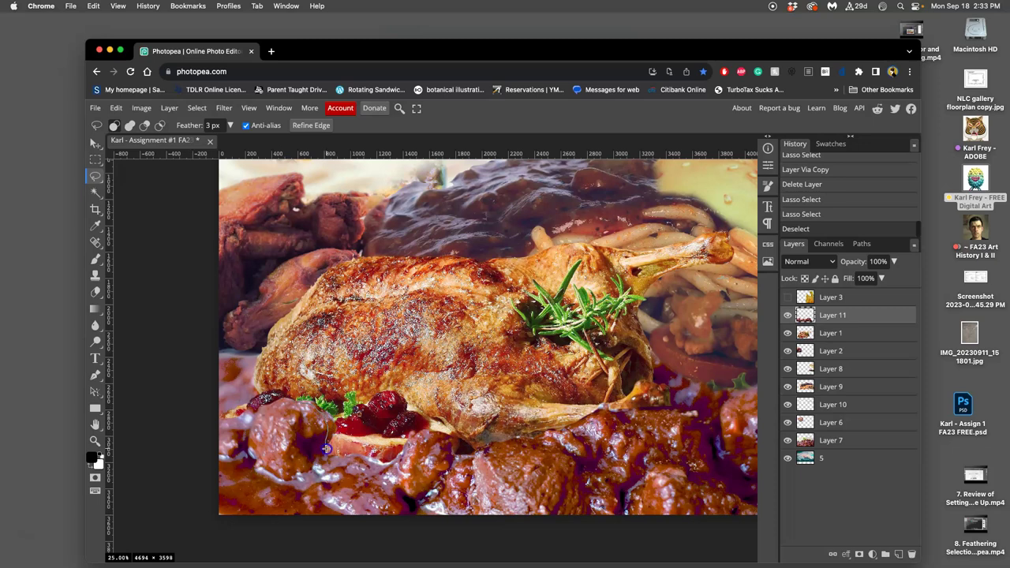
drag(346, 439, 326, 388)
key(Delete)
key(Delete)
key(Delete)
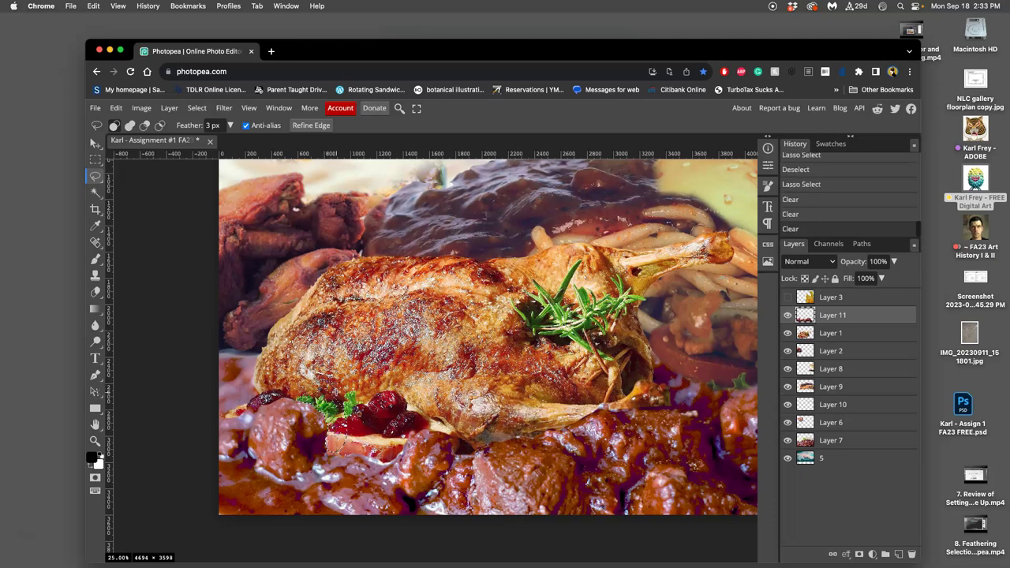
key(ctrl+d)
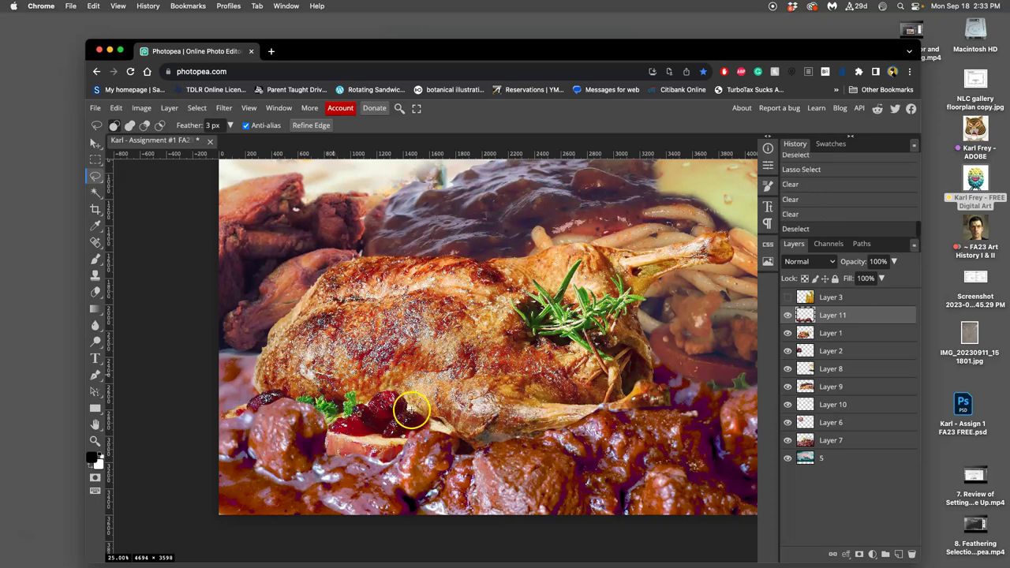
Step: Outline and delete small goulash patches along the duck's leg
drag(412, 407, 359, 384)
click(402, 407)
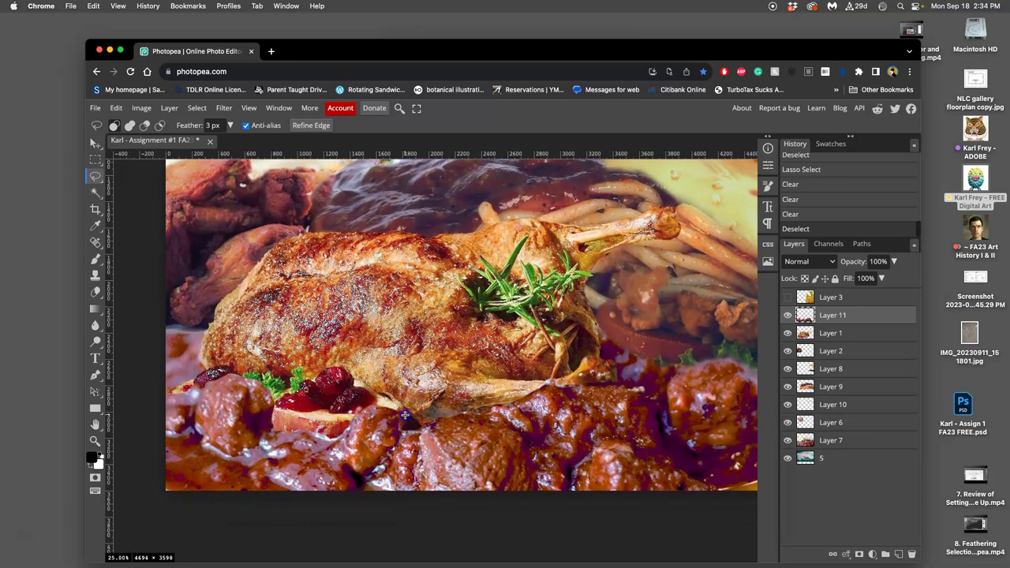
drag(428, 407, 426, 406)
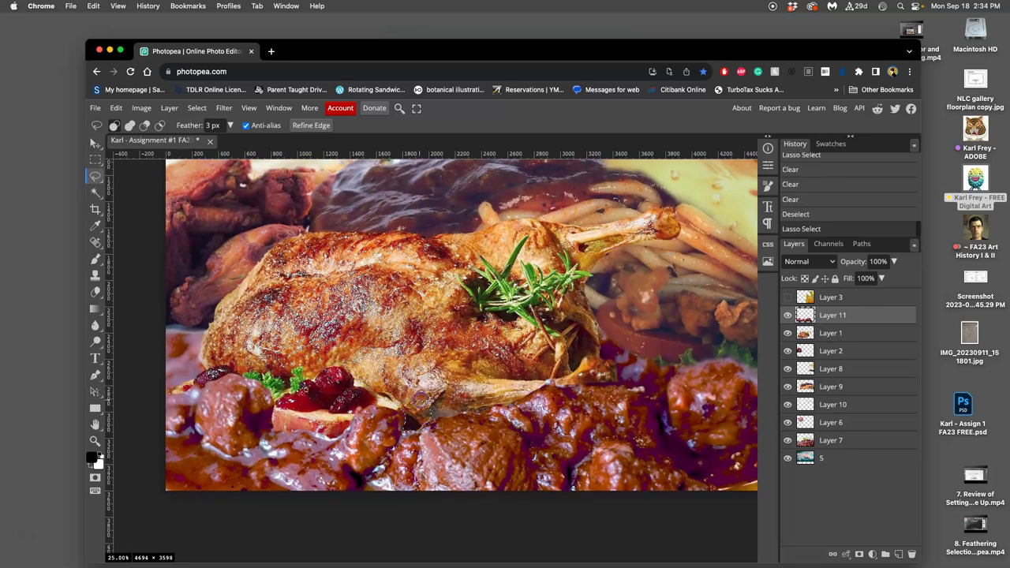
key(Delete)
mouse_move(483, 391)
mouse_down()
mouse_move(538, 394)
mouse_move(576, 376)
mouse_move(533, 388)
mouse_move(557, 382)
mouse_up()
drag(557, 382, 613, 382)
click(613, 382)
scroll(394, 332, right, 3)
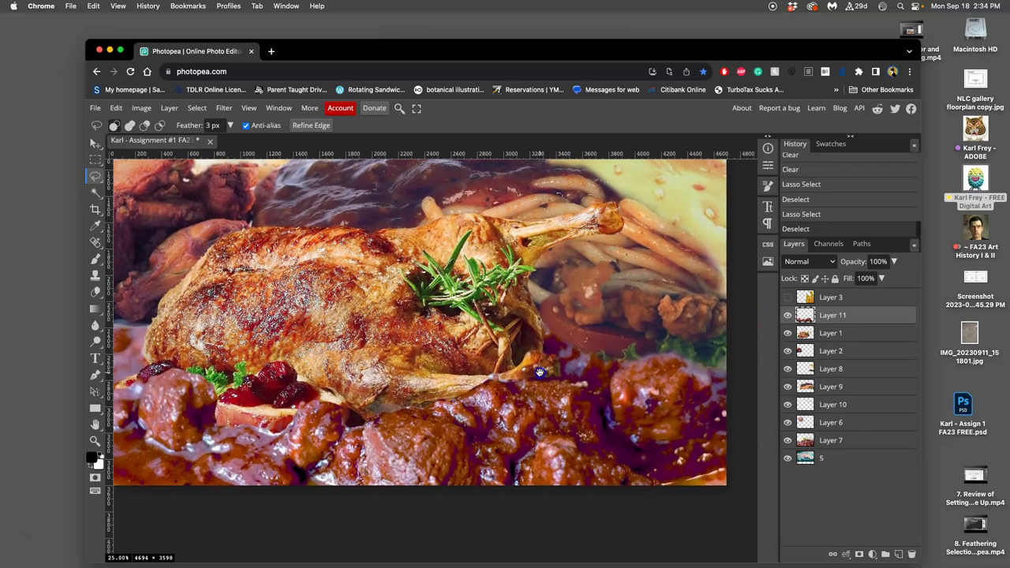
Step: Erase goulash next to the cranberries with the soft eraser, undoing one stray dab
click(96, 293)
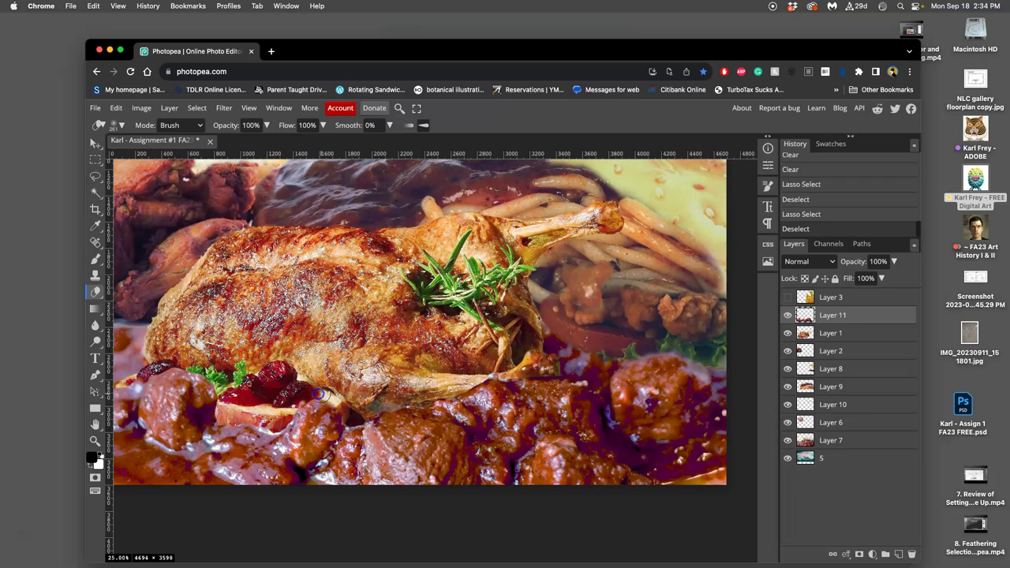
click(286, 407)
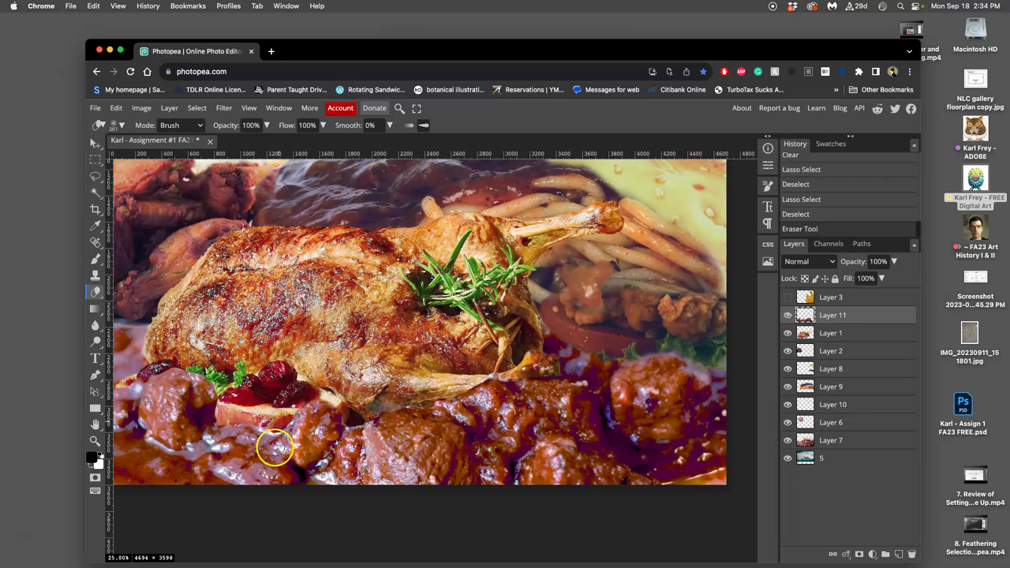
key(ctrl+z)
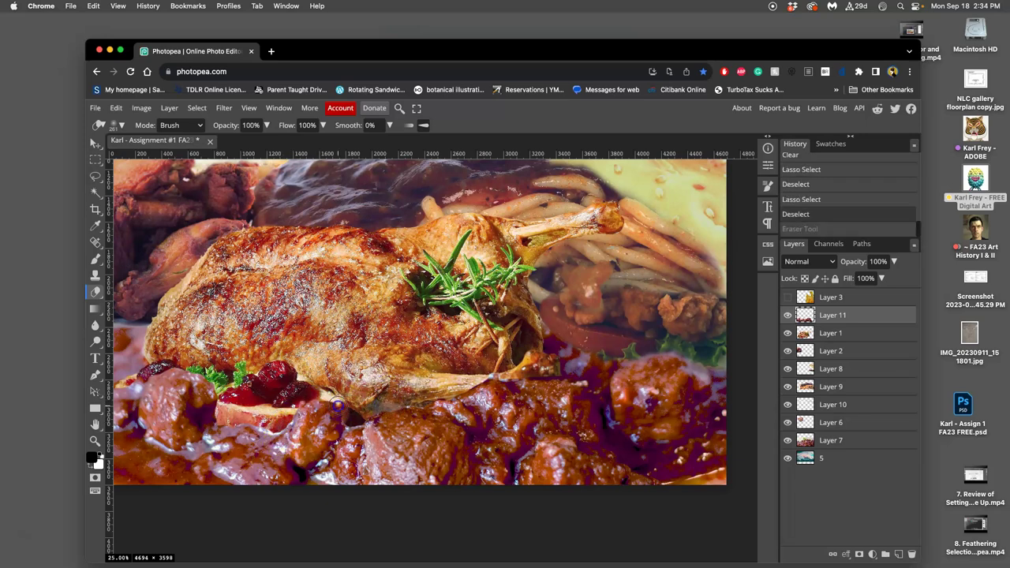
click(331, 400)
mouse_move(331, 400)
mouse_down()
mouse_move(388, 402)
mouse_move(355, 418)
mouse_up()
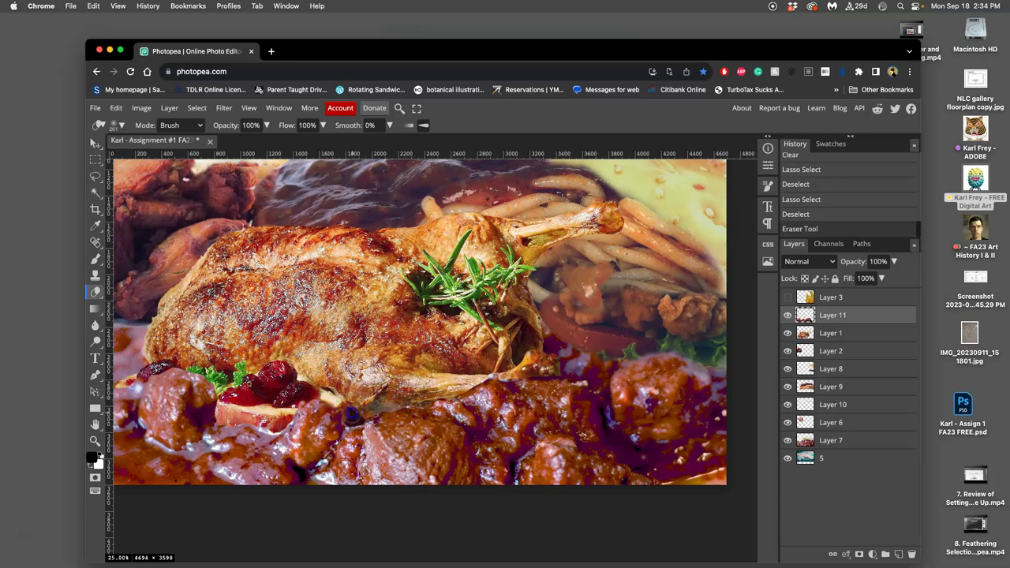
Step: Hide the goulash layer and fade the duck's lower edge on Layer 1 at 53% eraser opacity
click(817, 335)
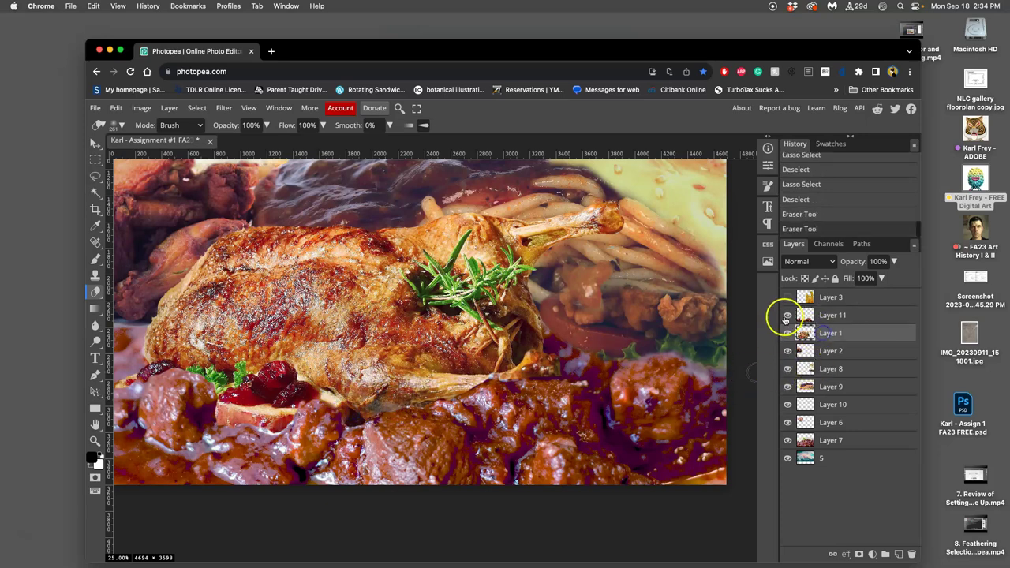
click(787, 314)
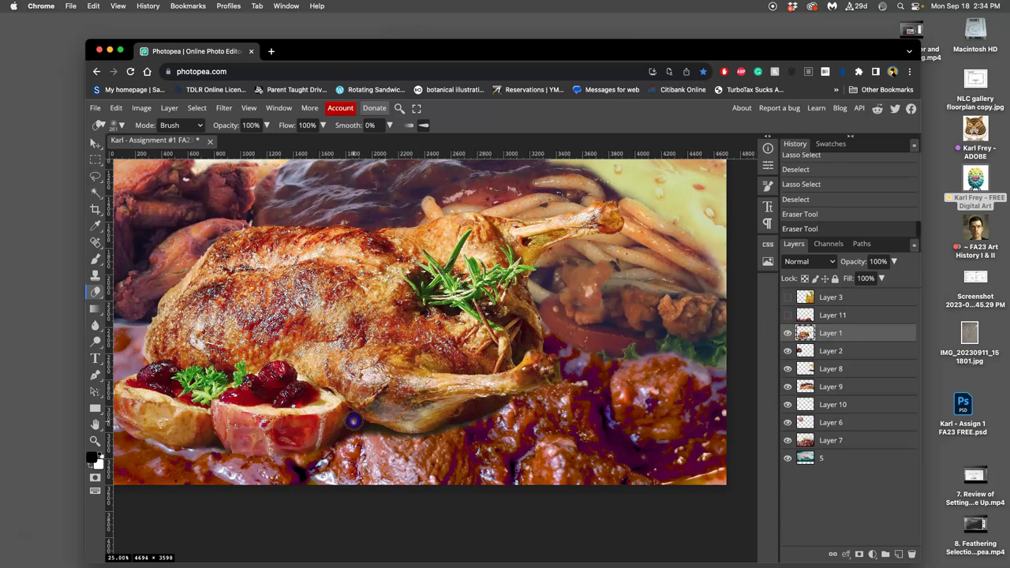
key(super+z)
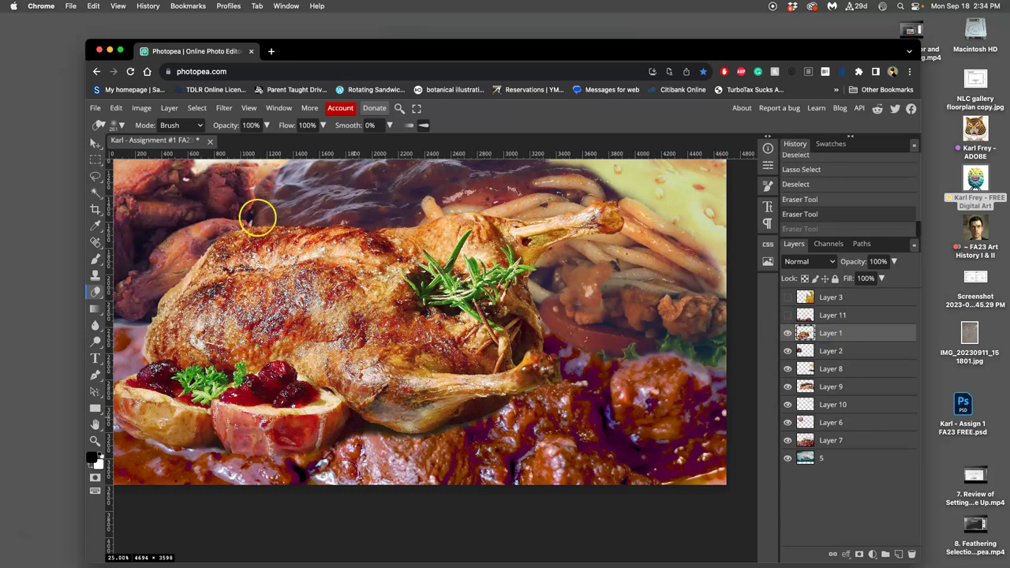
click(266, 126)
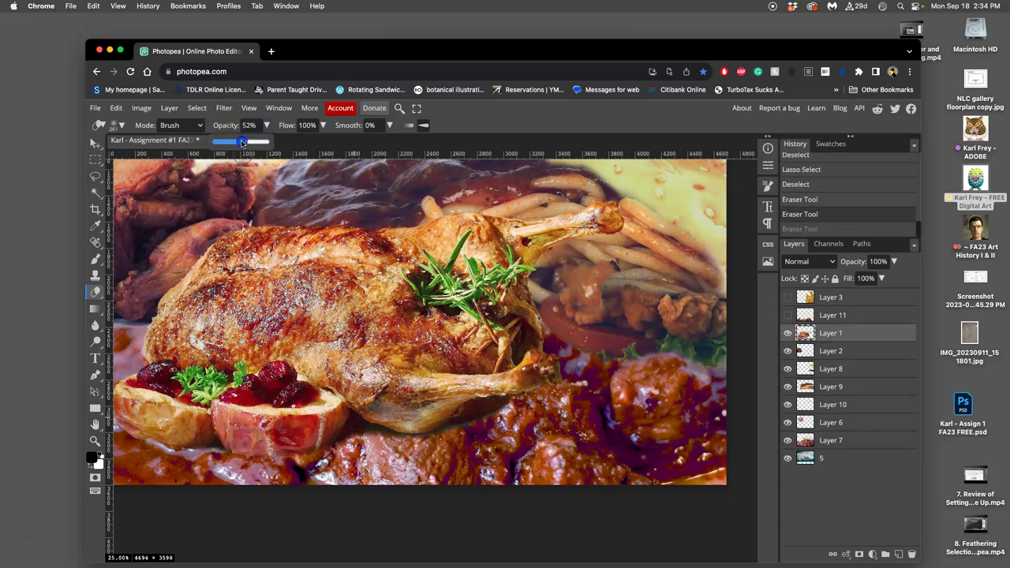
drag(242, 142, 243, 142)
click(353, 415)
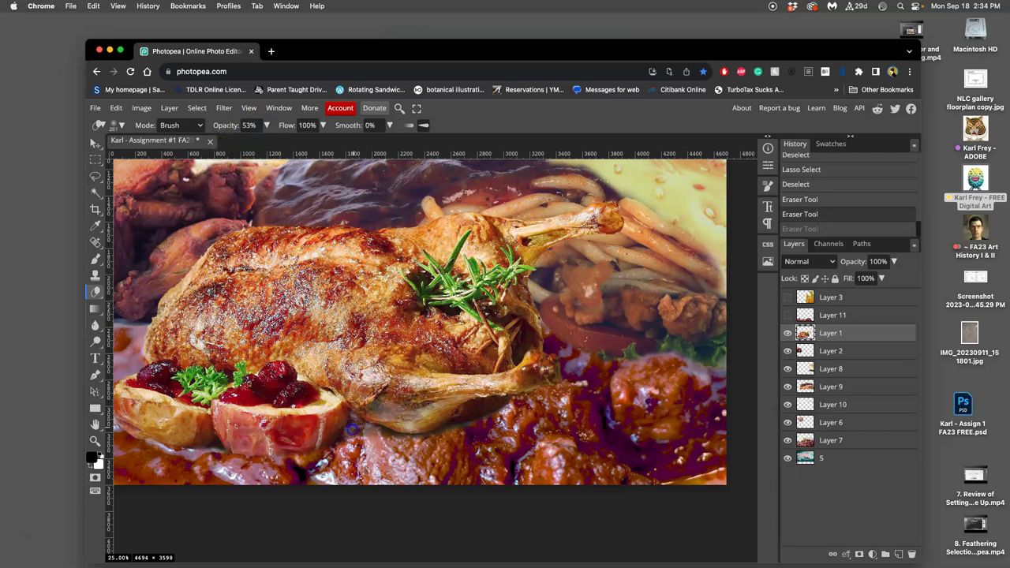
mouse_move(336, 449)
mouse_down()
mouse_move(386, 424)
mouse_move(388, 435)
mouse_up()
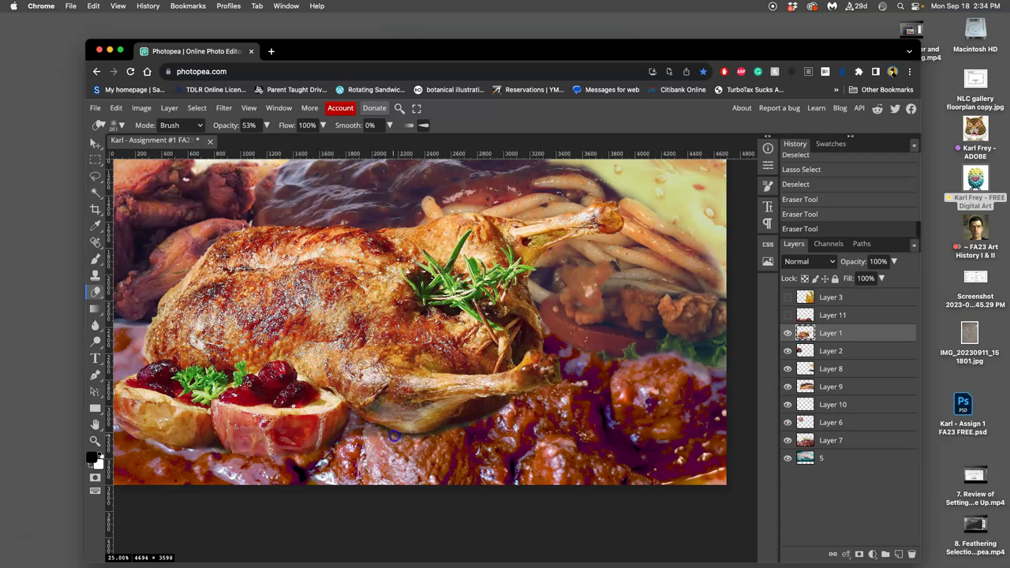
mouse_move(457, 422)
mouse_down()
mouse_move(501, 419)
mouse_move(459, 431)
mouse_move(513, 404)
mouse_up()
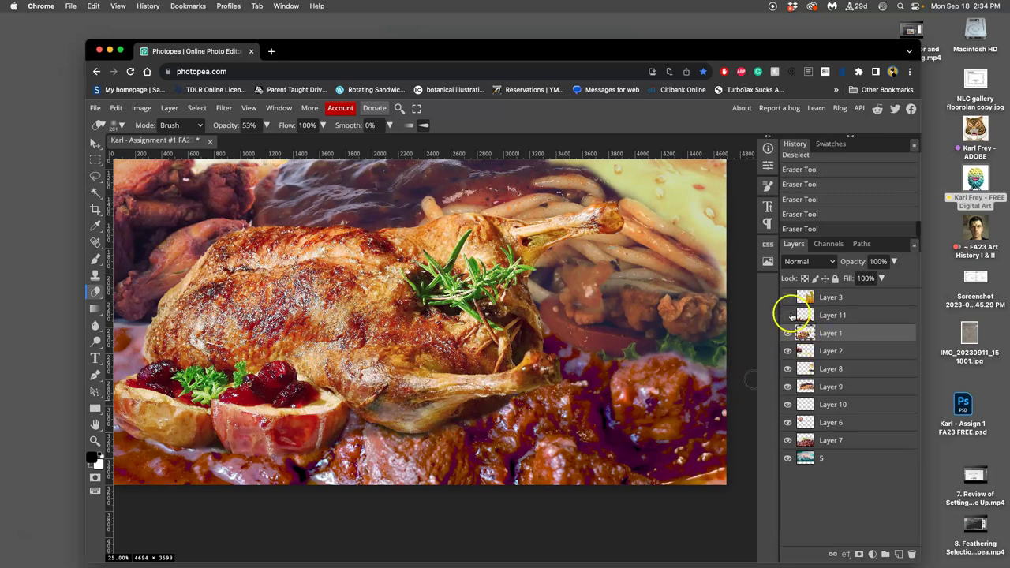
Step: Show and select goulash Layer 11, then softly erase it around the duck's leg at 53%
click(787, 314)
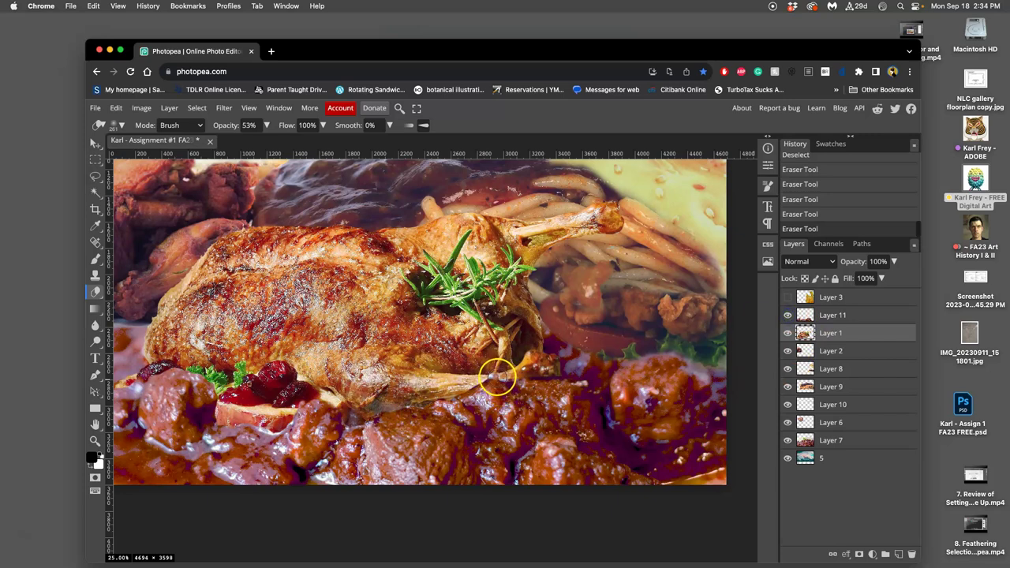
click(838, 316)
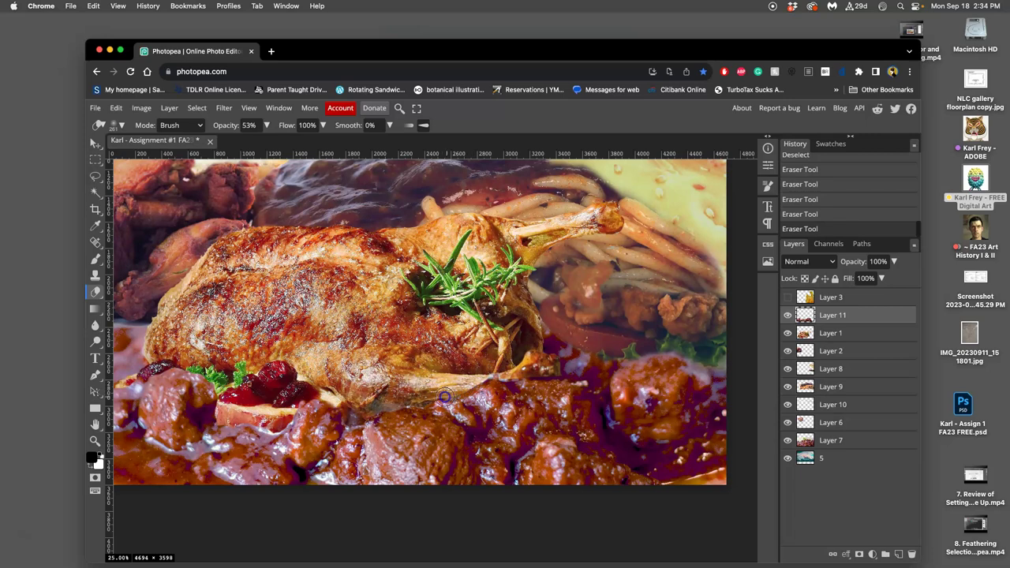
drag(398, 403, 547, 377)
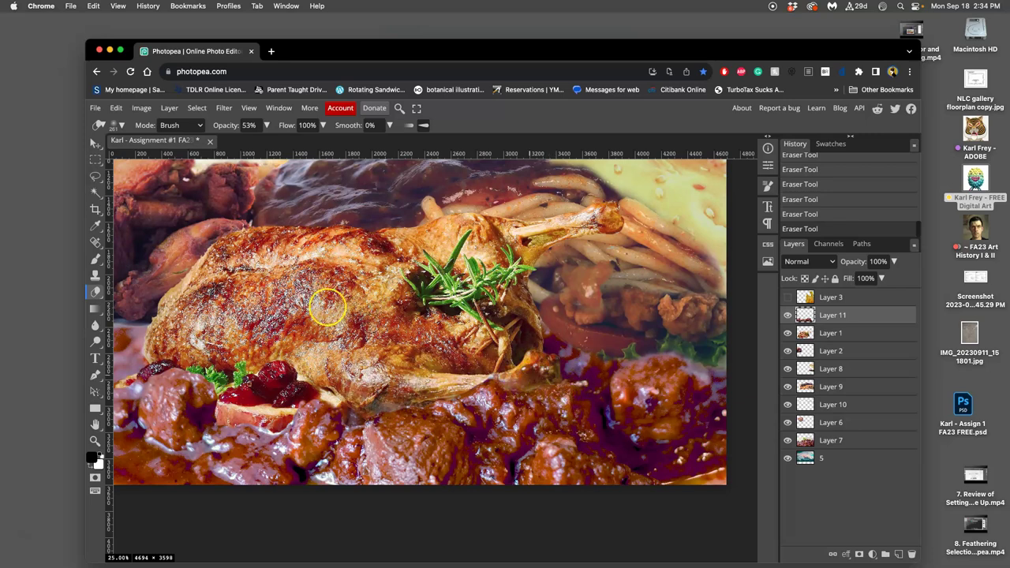
Step: Raise eraser opacity to 100% and erase the goulash patches at the lower right
click(267, 125)
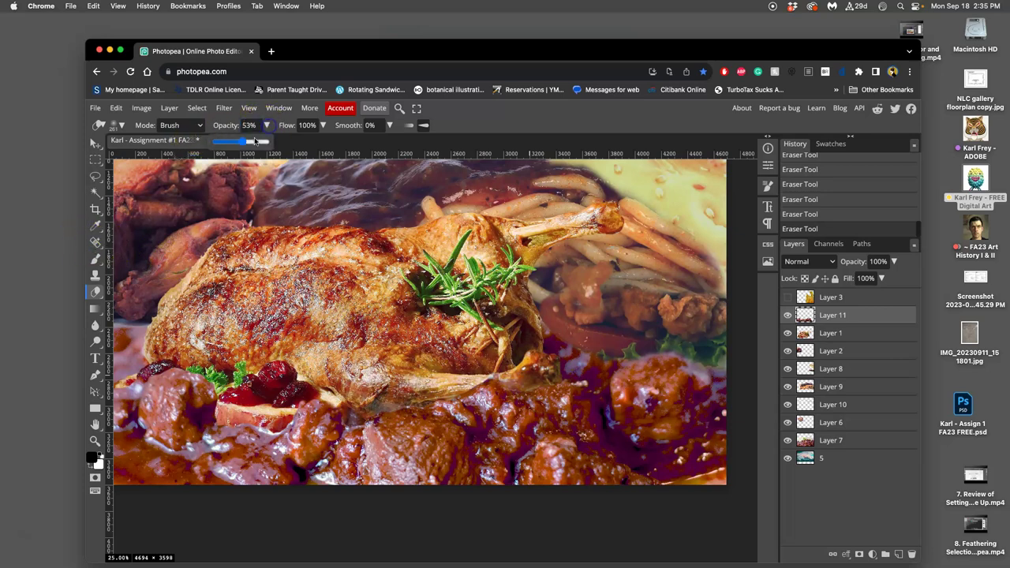
drag(243, 141, 276, 143)
click(535, 361)
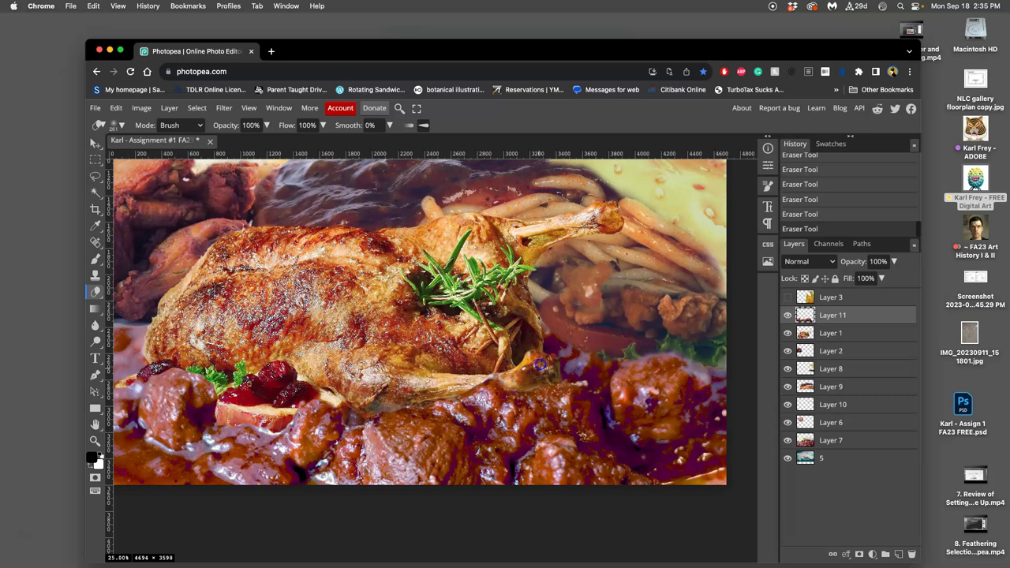
drag(605, 365, 509, 297)
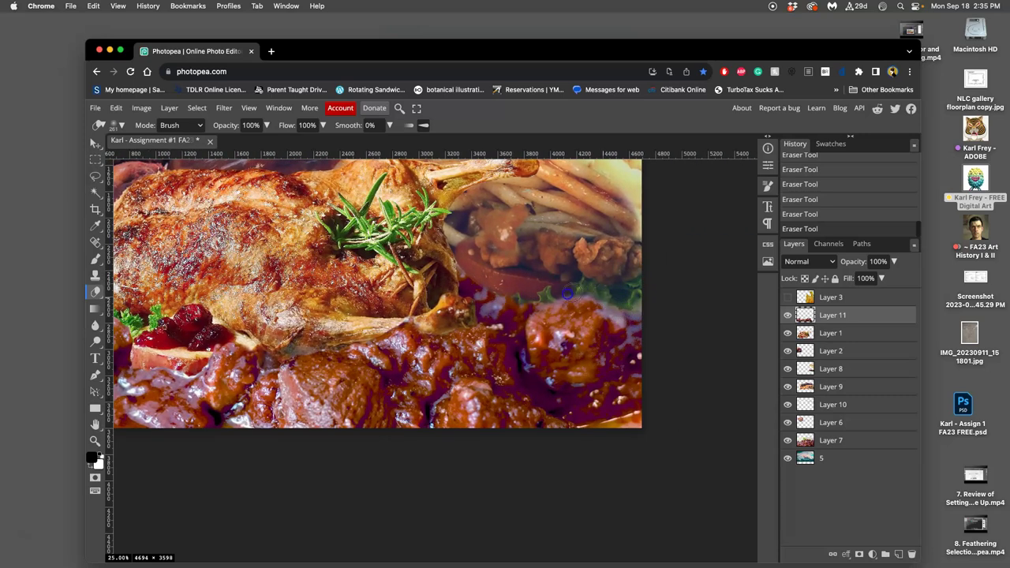
mouse_move(533, 310)
mouse_down()
mouse_move(541, 387)
mouse_move(566, 360)
mouse_up()
Step: Show fries Layer 3, make it active, and Magic Wand select the background around the fries
scroll(564, 365, down, 1)
scroll(563, 366, down, 1)
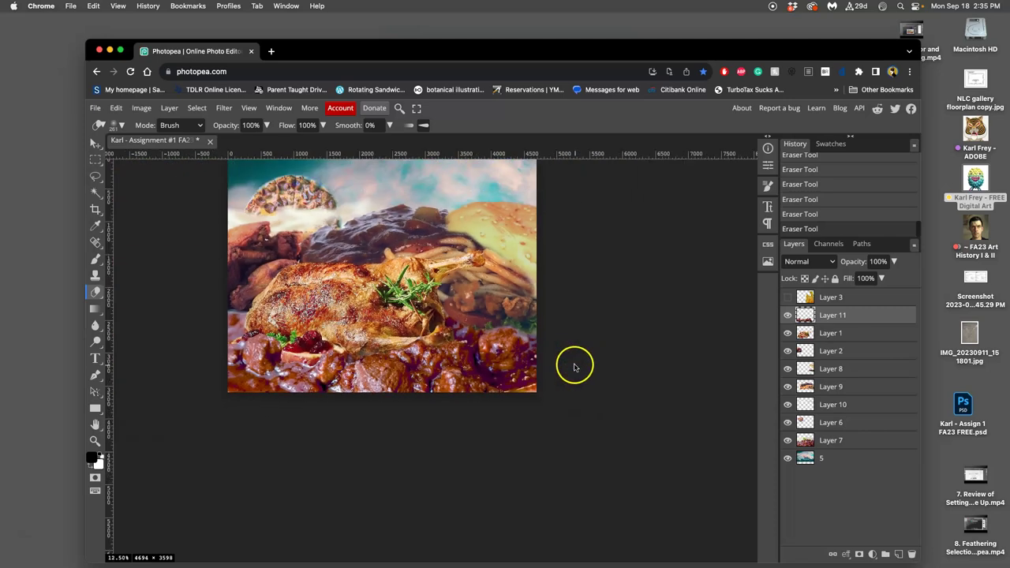
scroll(554, 334, left, 3)
scroll(554, 334, up, 2)
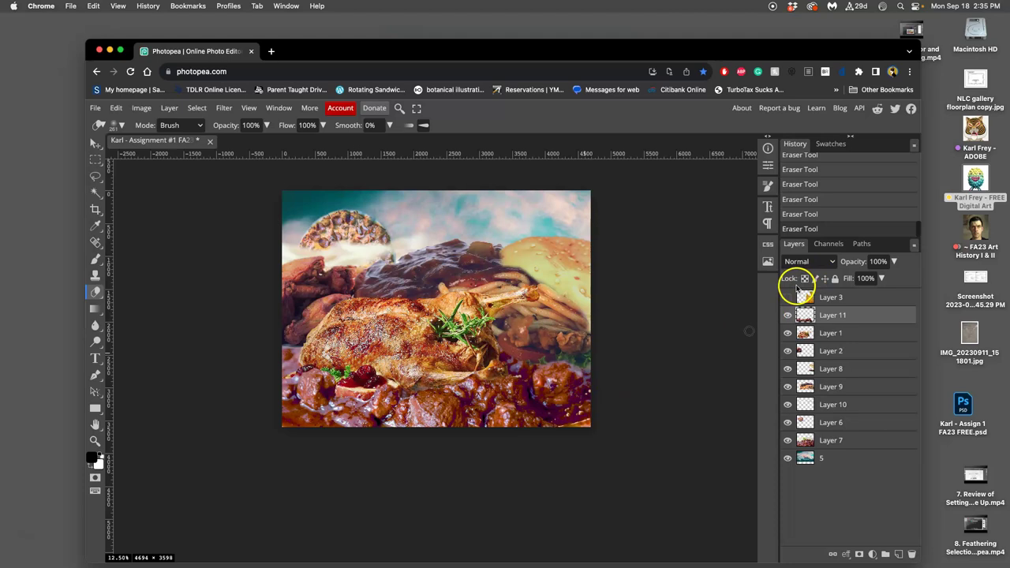
click(788, 297)
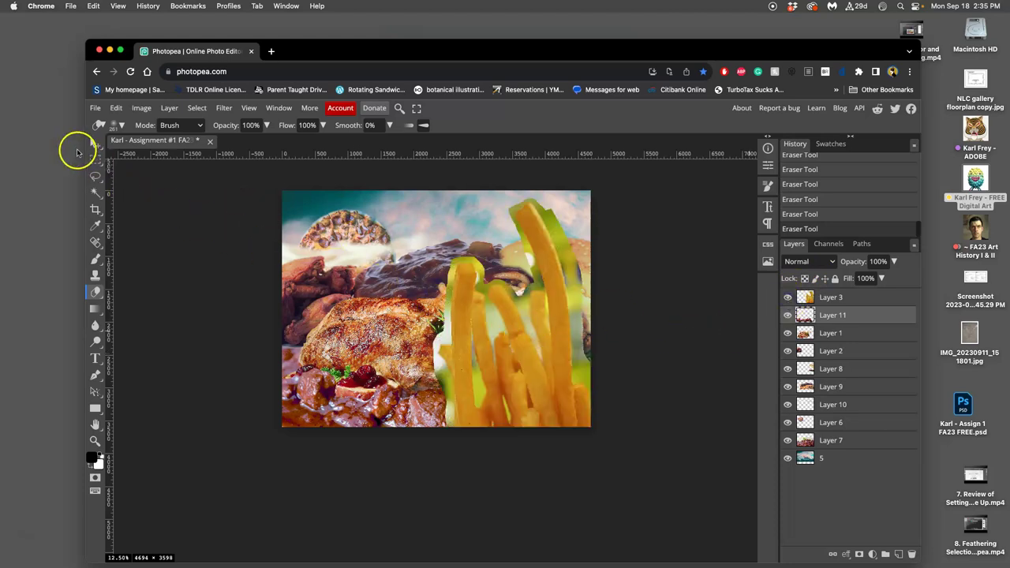
click(96, 192)
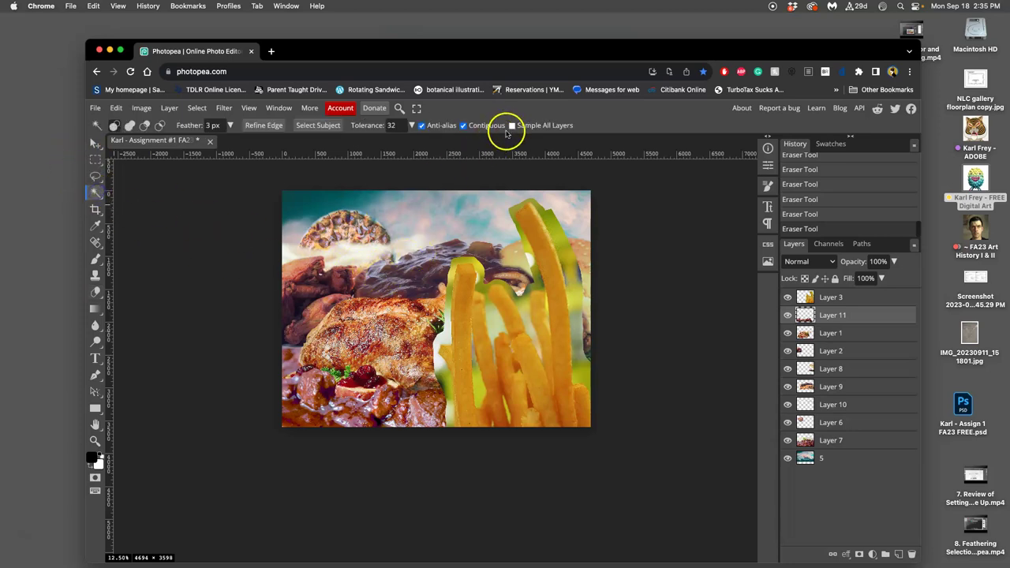
click(496, 320)
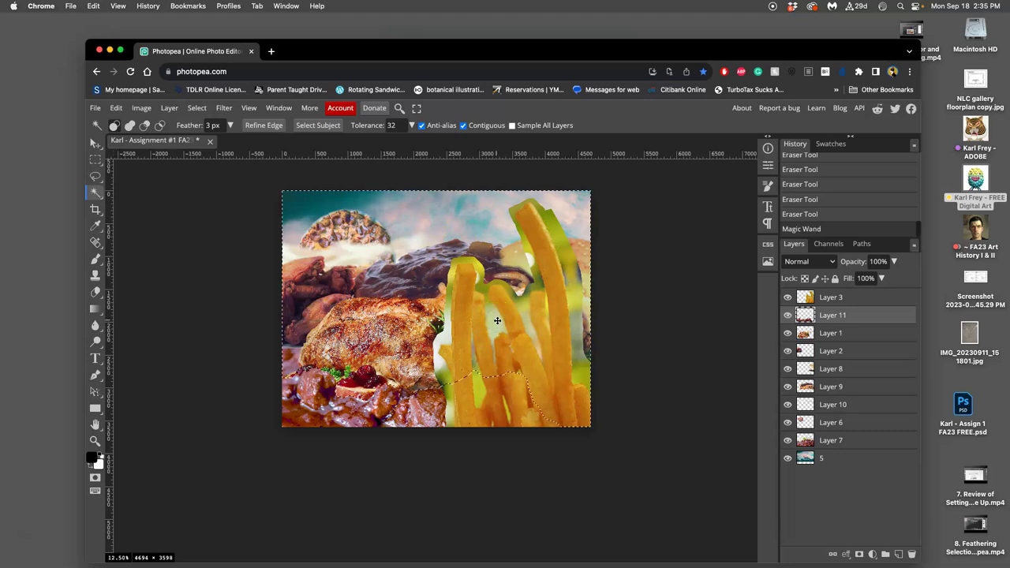
click(697, 310)
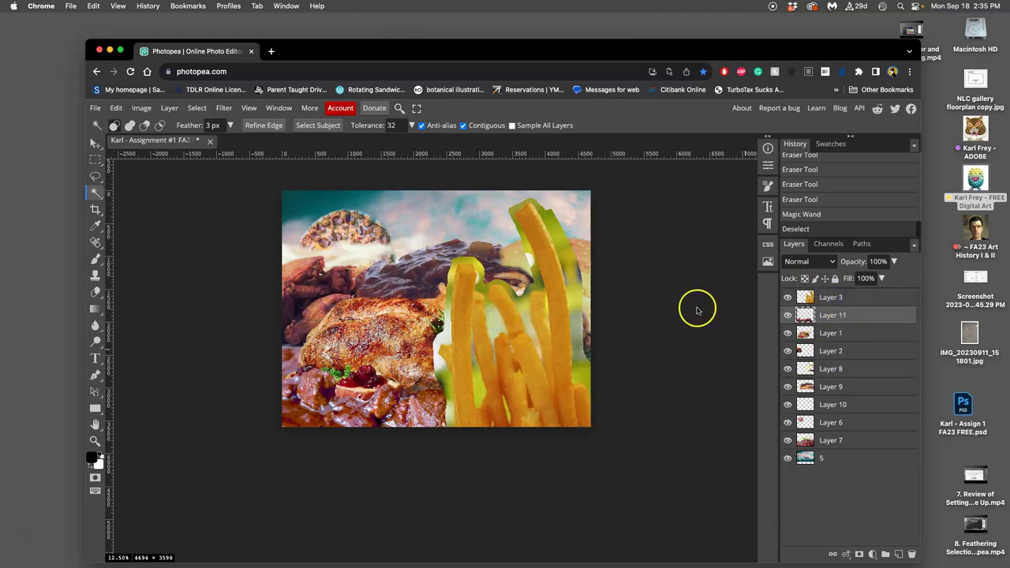
click(500, 325)
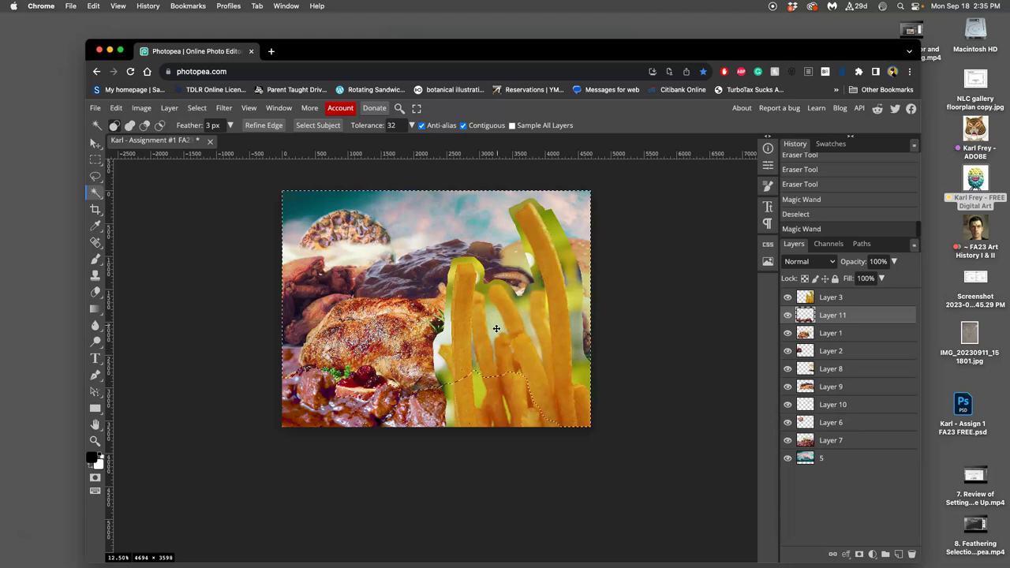
click(813, 297)
click(547, 322)
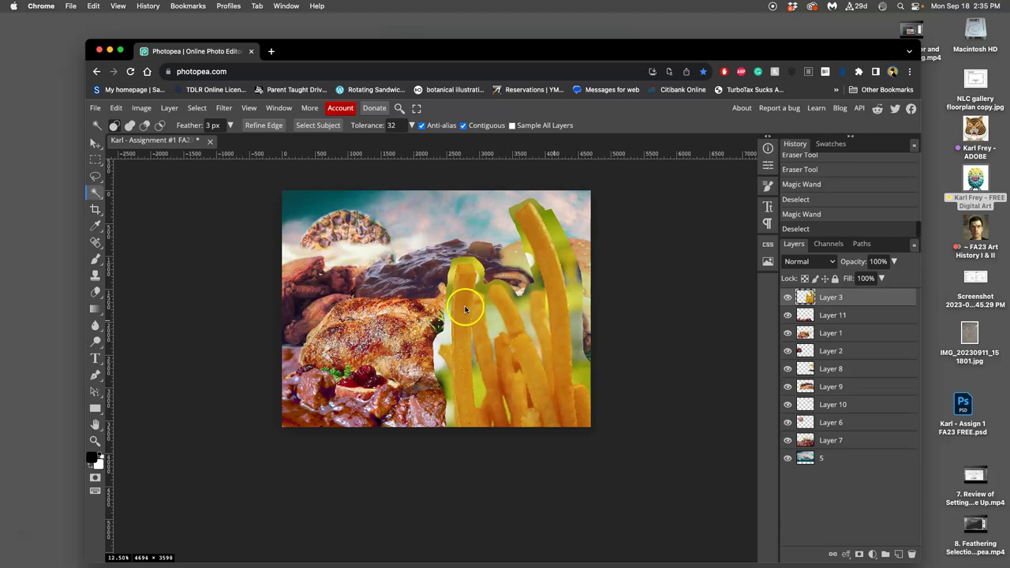
Step: Add the white area and background along the fries' left edge to the selection
click(492, 320)
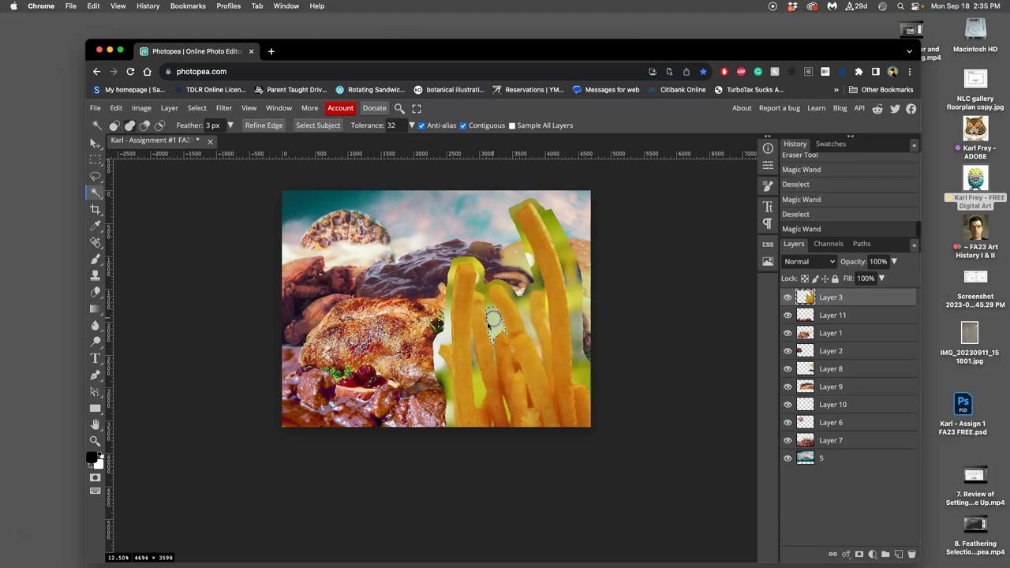
click(438, 338)
click(444, 376)
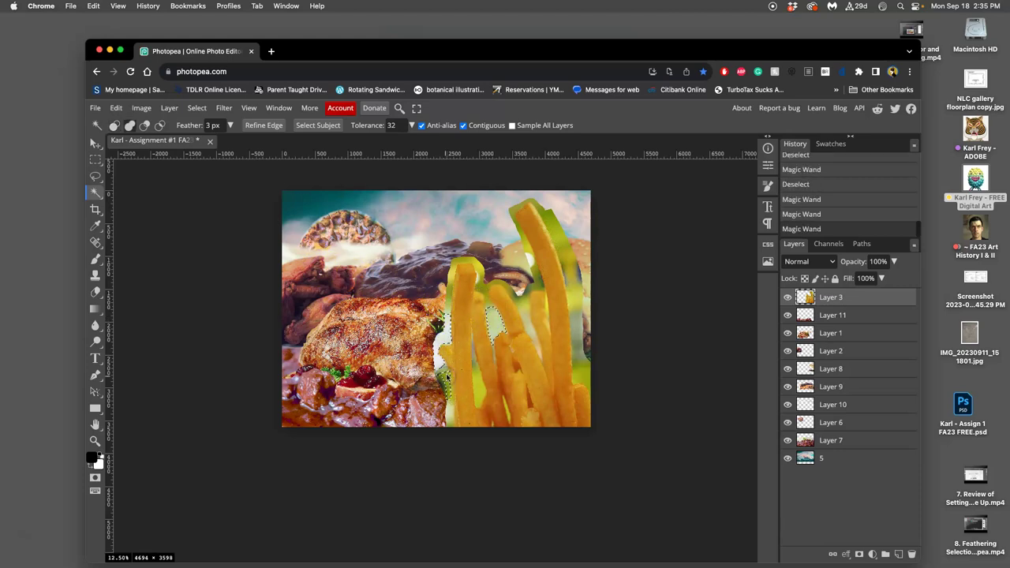
click(444, 371)
click(444, 370)
click(450, 413)
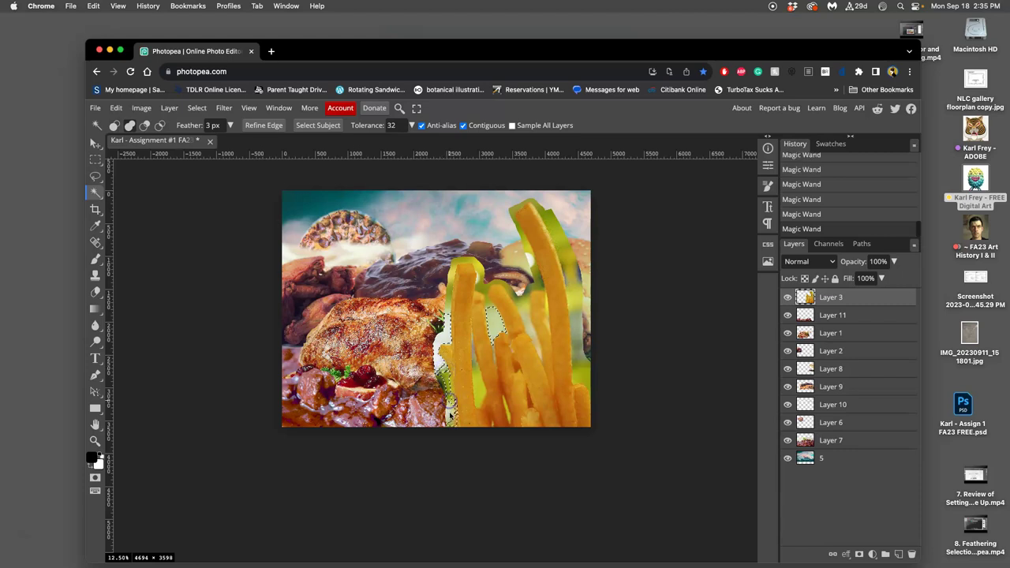
key(super+z)
key(super+z)
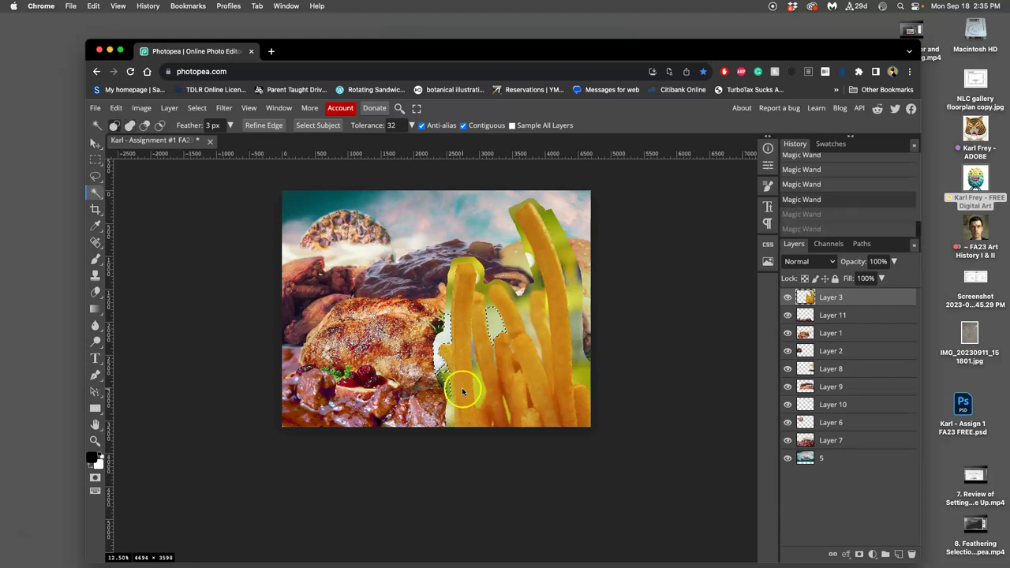
Step: Extend the selection to leftover green at the fries' top and beside the right fry
click(483, 286)
click(524, 308)
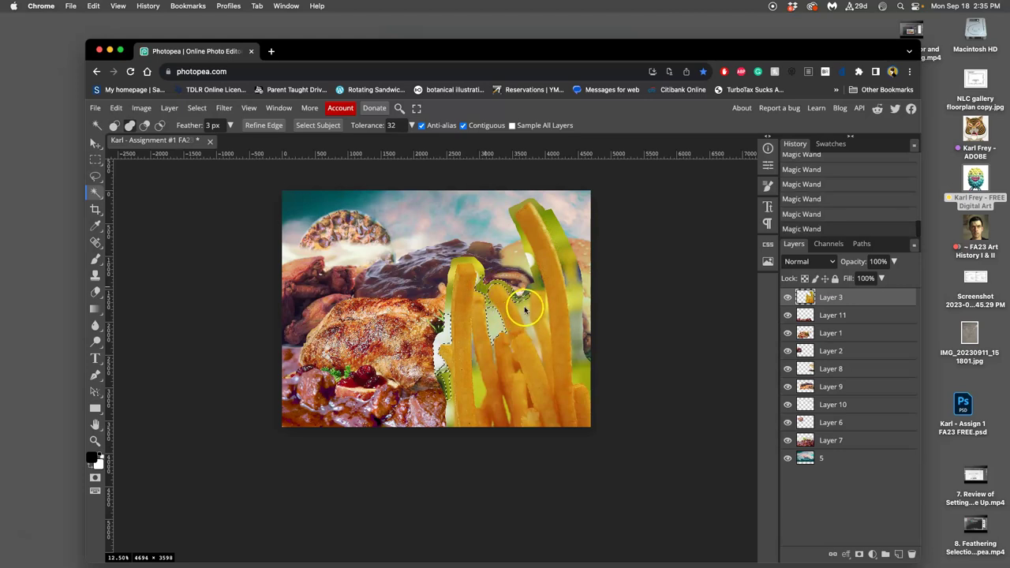
click(525, 309)
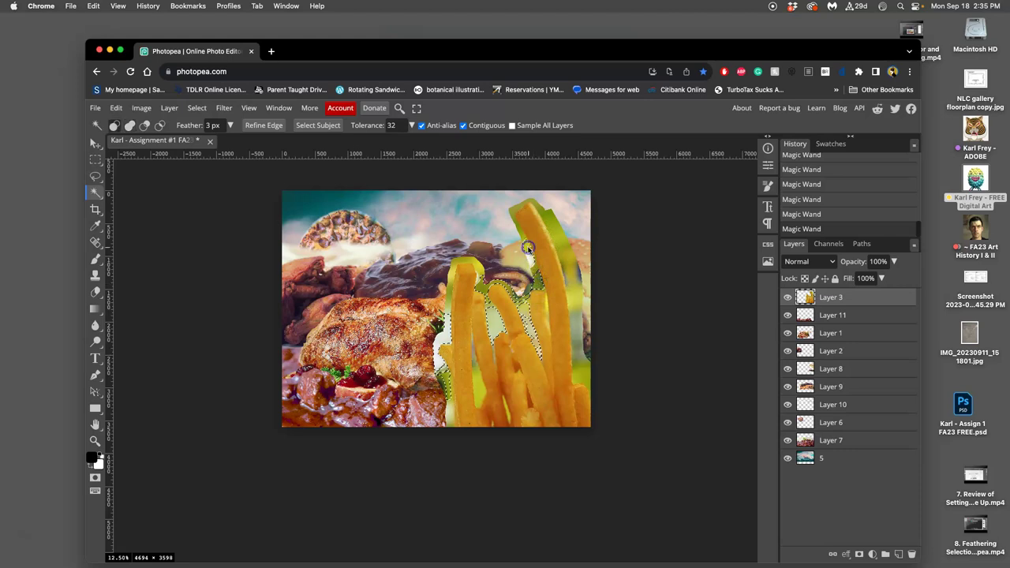
click(559, 230)
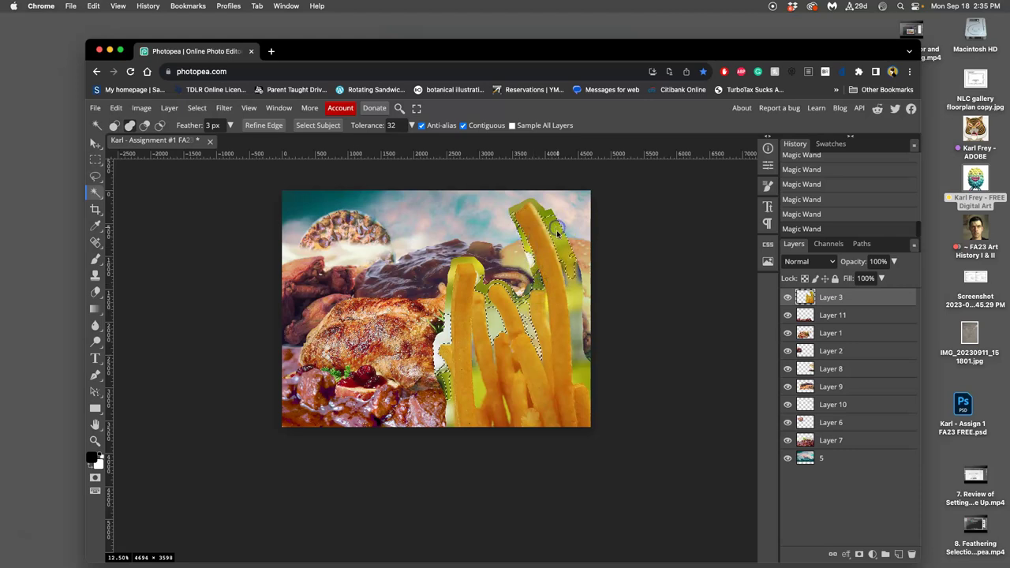
click(535, 201)
click(575, 298)
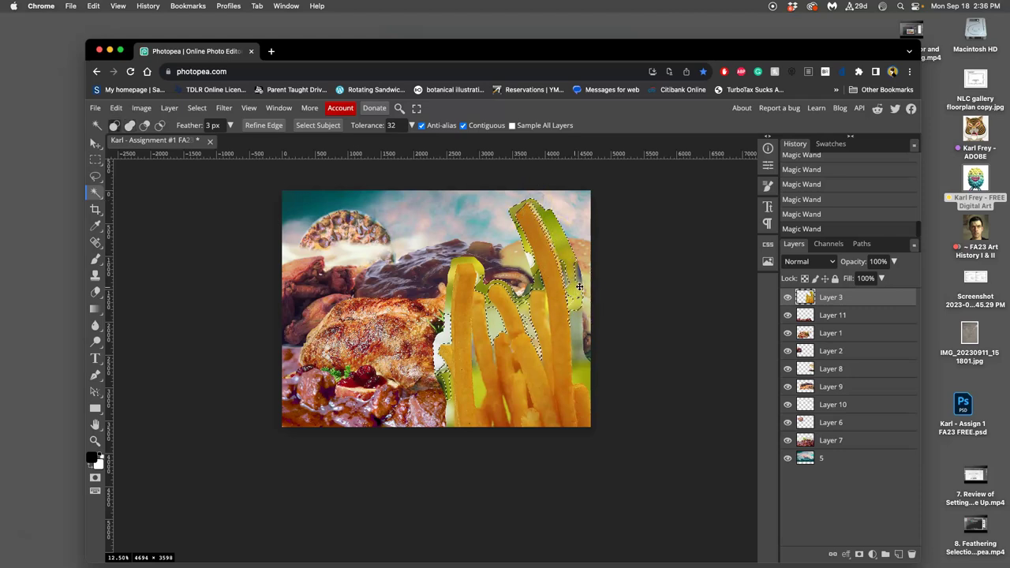
key(super+z)
Step: Delete the selected background, then clear leftover patches on the left fry and among the fries
key(Delete)
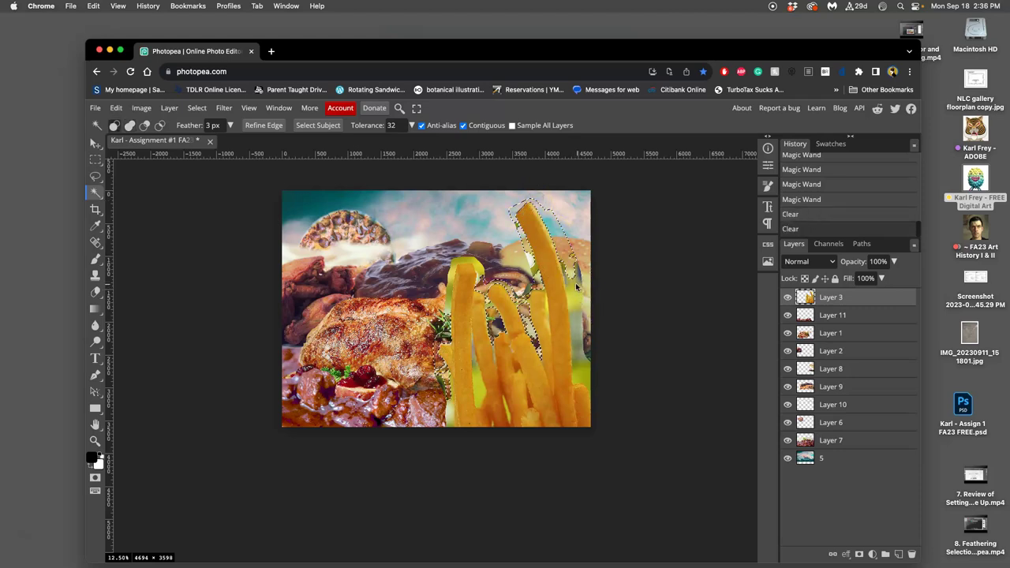
key(Delete)
click(475, 259)
key(Delete)
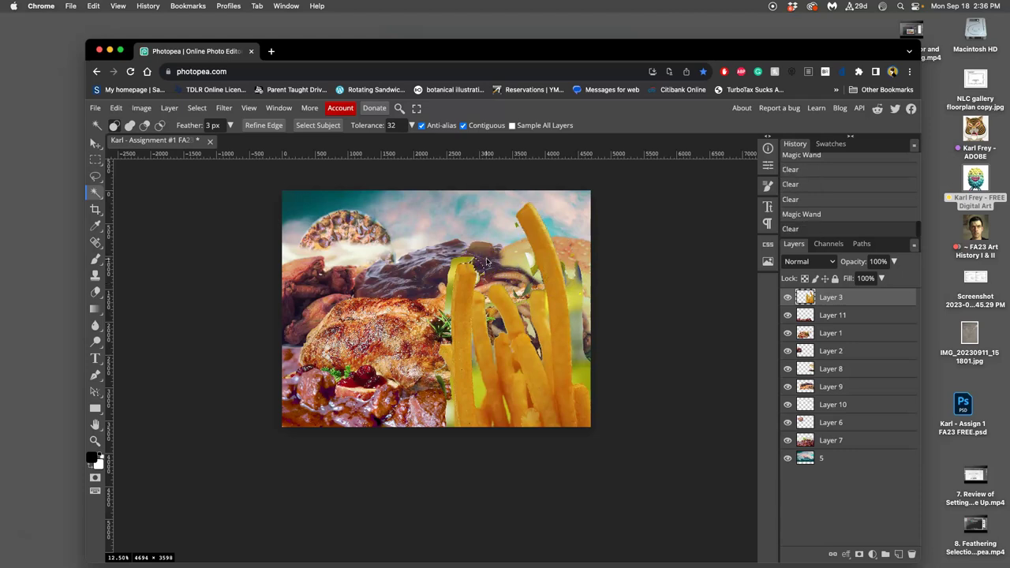
click(463, 261)
key(Delete)
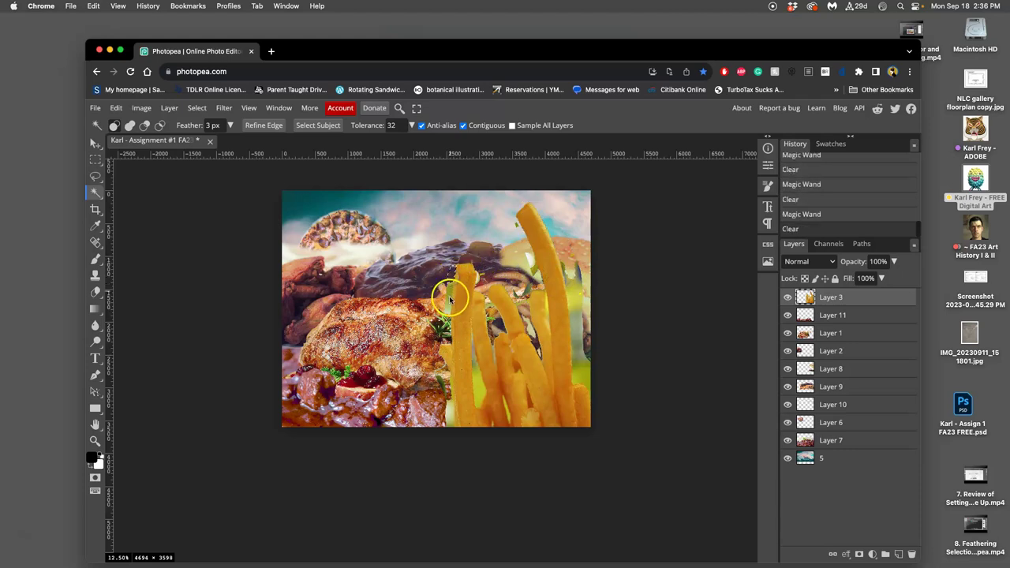
click(447, 310)
key(Delete)
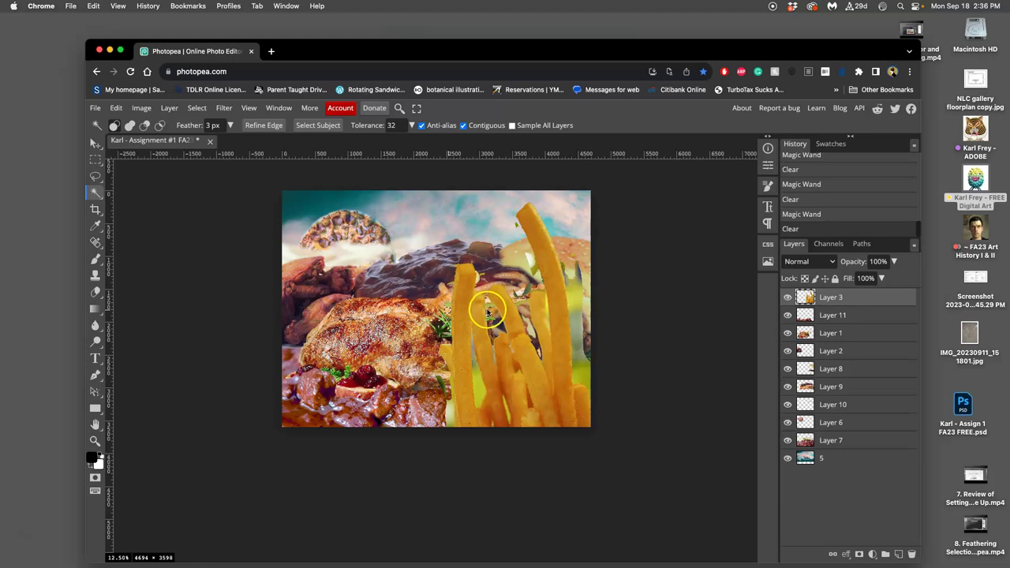
click(489, 315)
key(Delete)
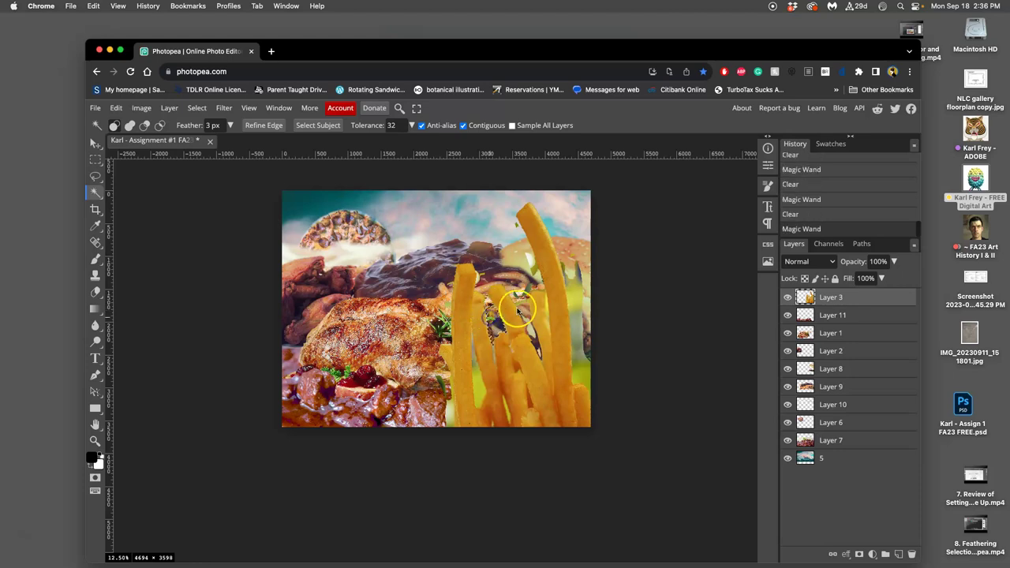
Step: Clear leftover background patches along the right fry's edge down to the lower right
click(536, 329)
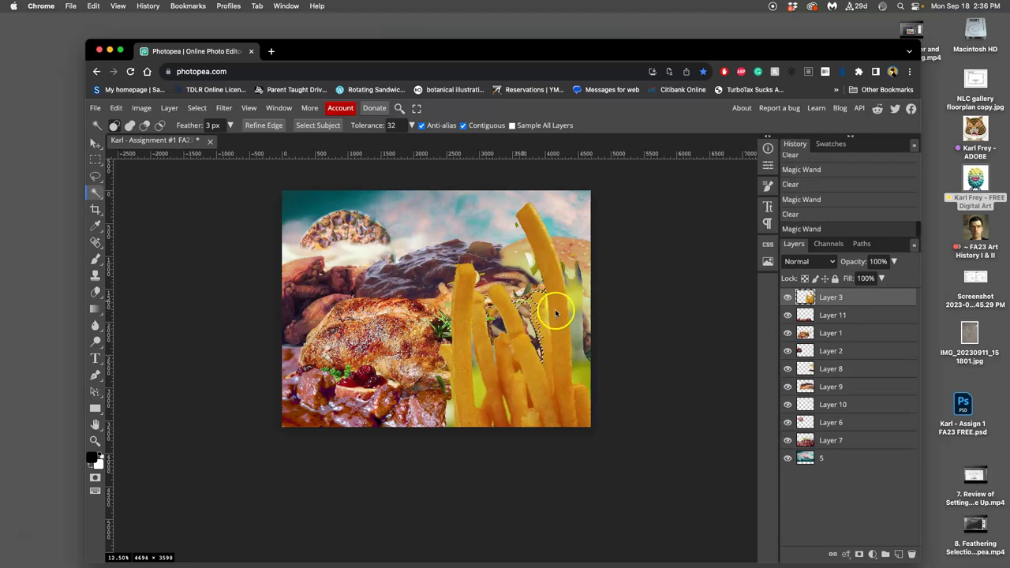
click(579, 298)
key(Delete)
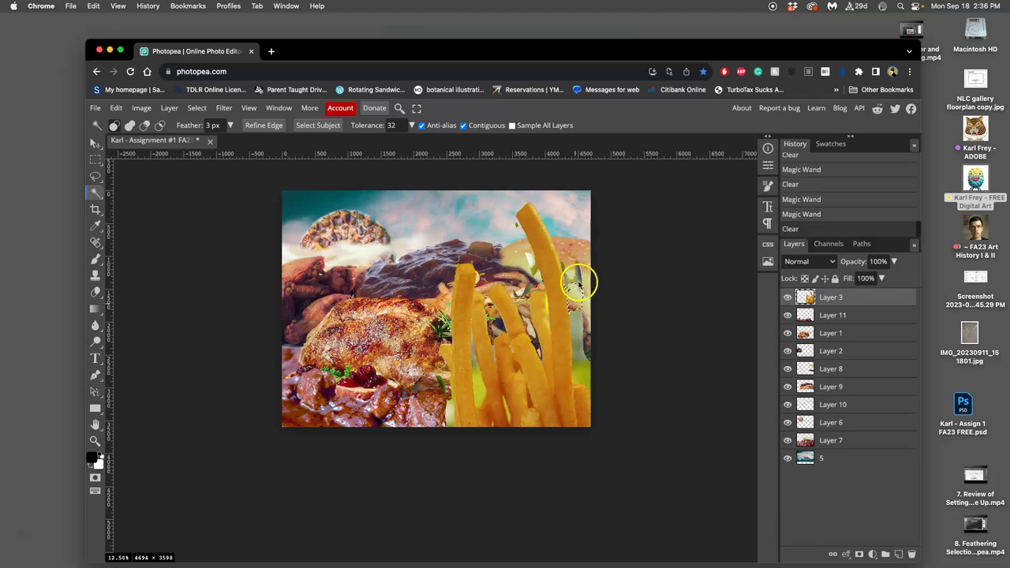
click(572, 284)
key(Delete)
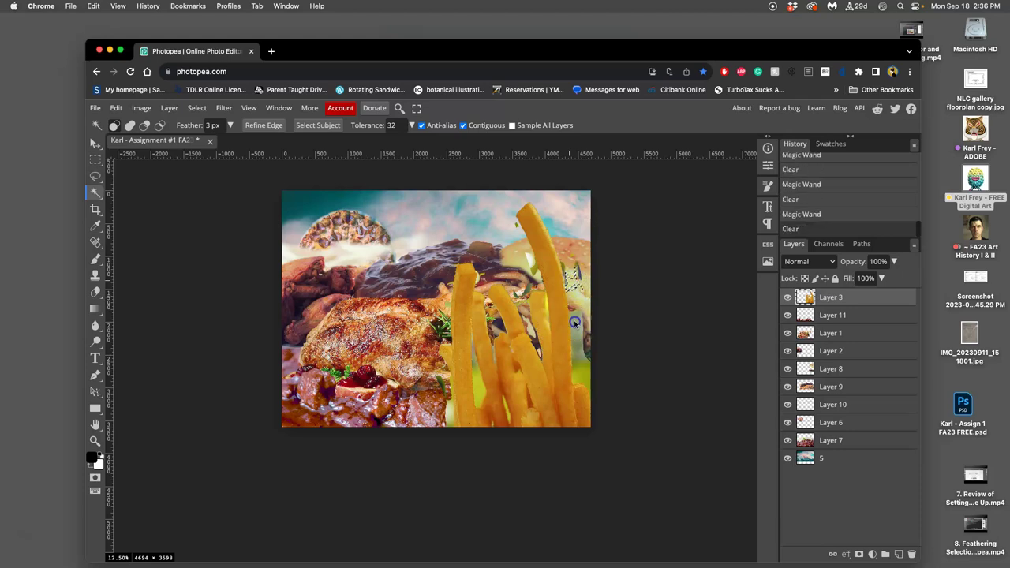
click(576, 325)
click(580, 350)
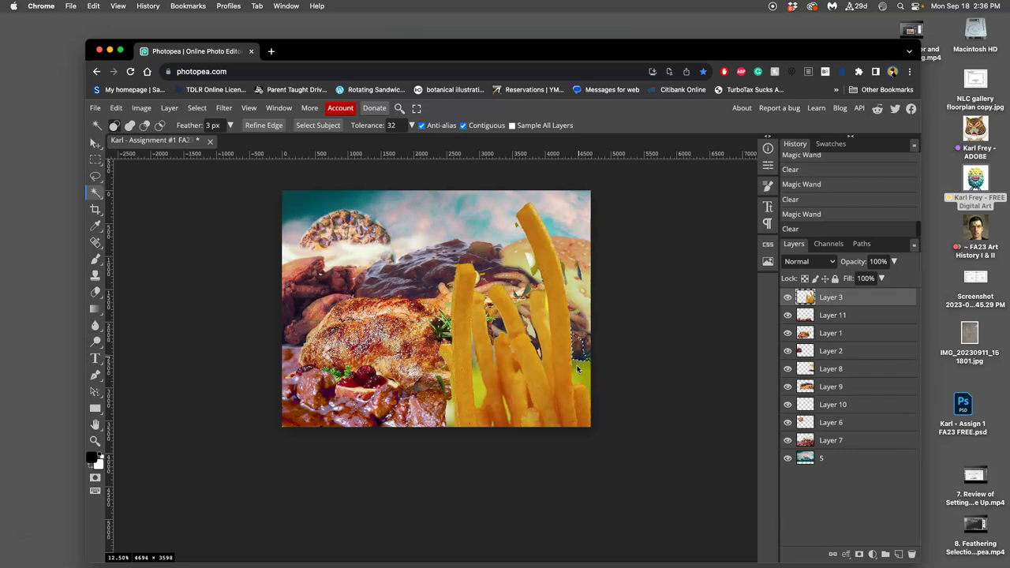
click(579, 375)
key(Delete)
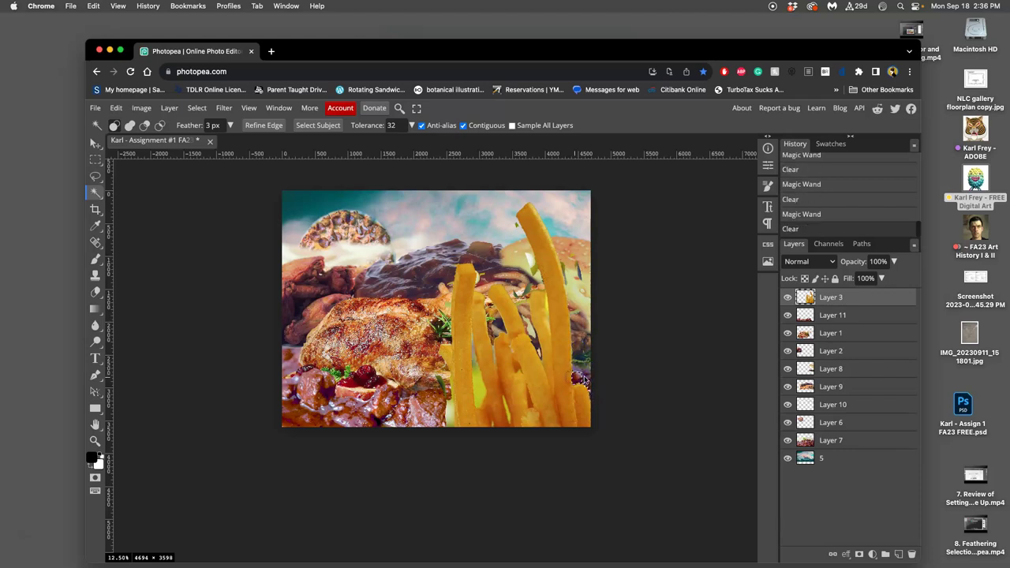
Step: Clear leftover background at the fries' lower edge, undoing the last erase
click(479, 389)
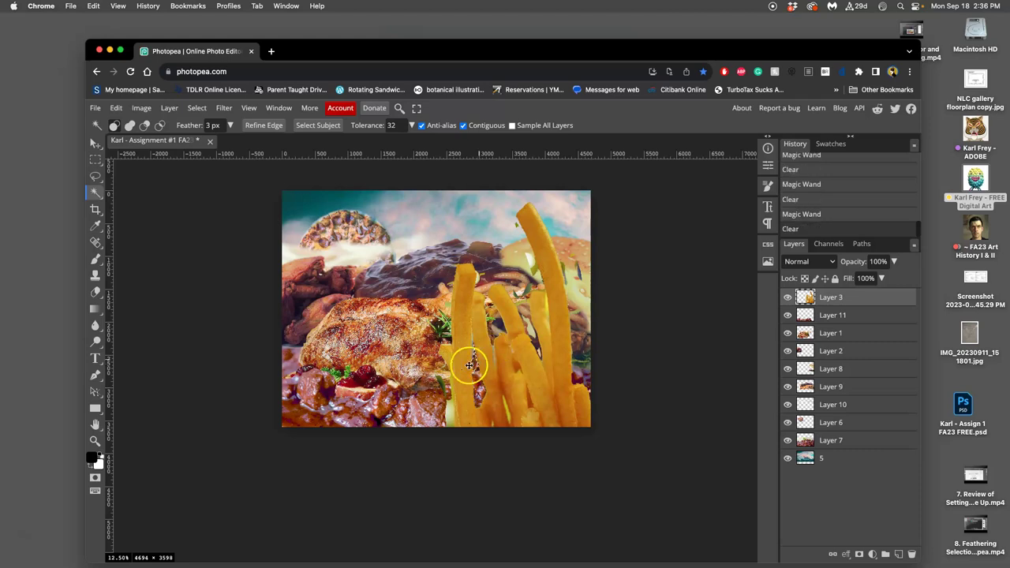
click(450, 410)
key(Delete)
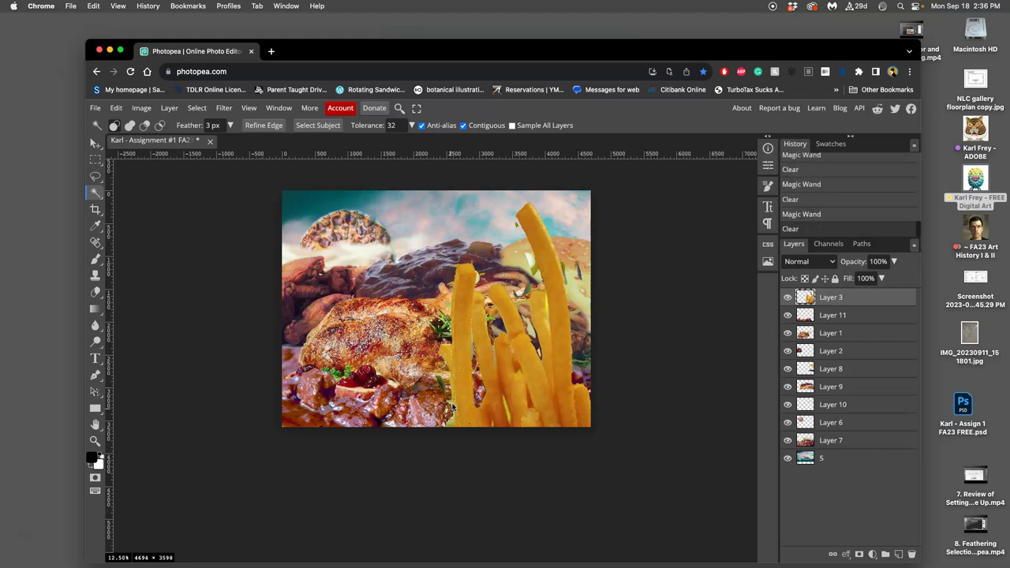
drag(473, 404, 479, 400)
key(super+z)
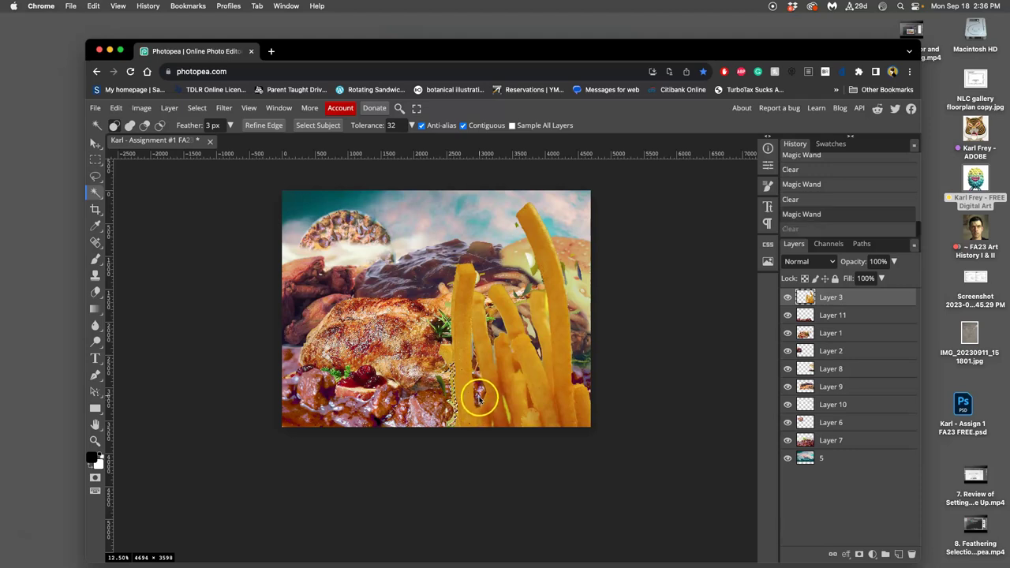
Step: Lasso and delete the green strip along the fry's left edge
scroll(479, 400, up, 5)
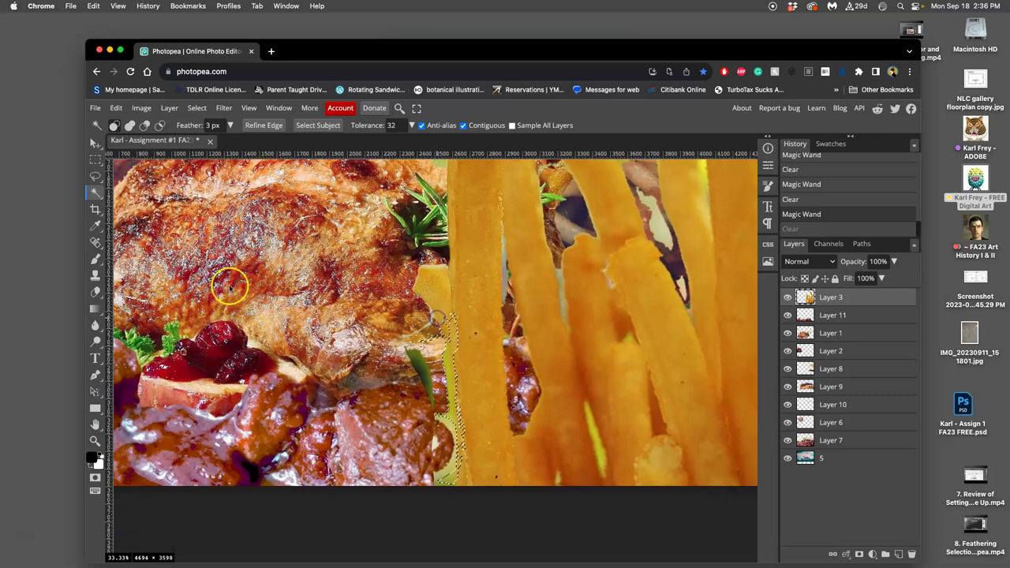
click(95, 175)
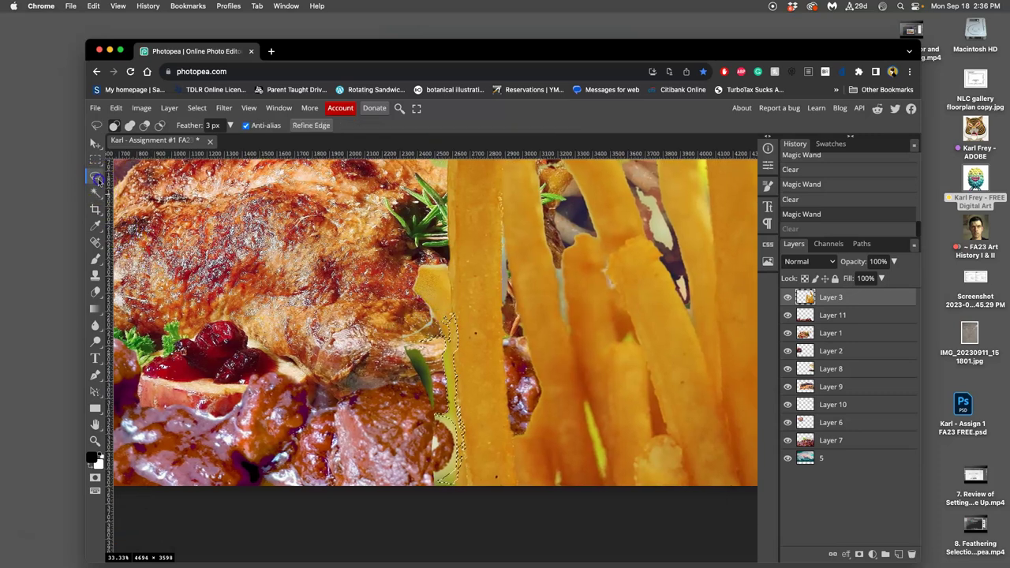
key(super+d)
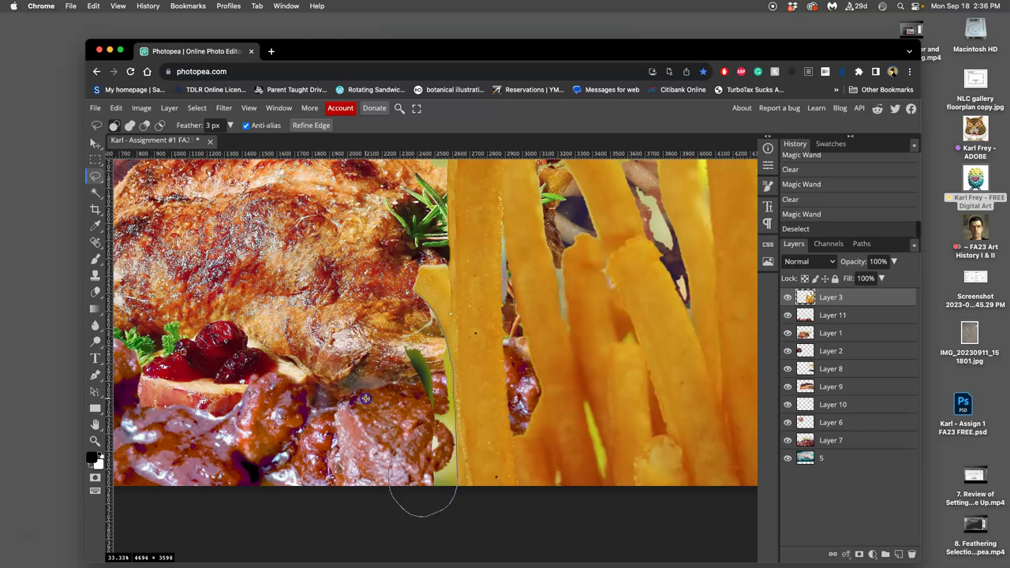
mouse_move(366, 399)
mouse_down()
mouse_move(350, 320)
mouse_move(376, 275)
mouse_move(413, 296)
mouse_move(457, 274)
mouse_move(427, 256)
mouse_up()
key(Delete)
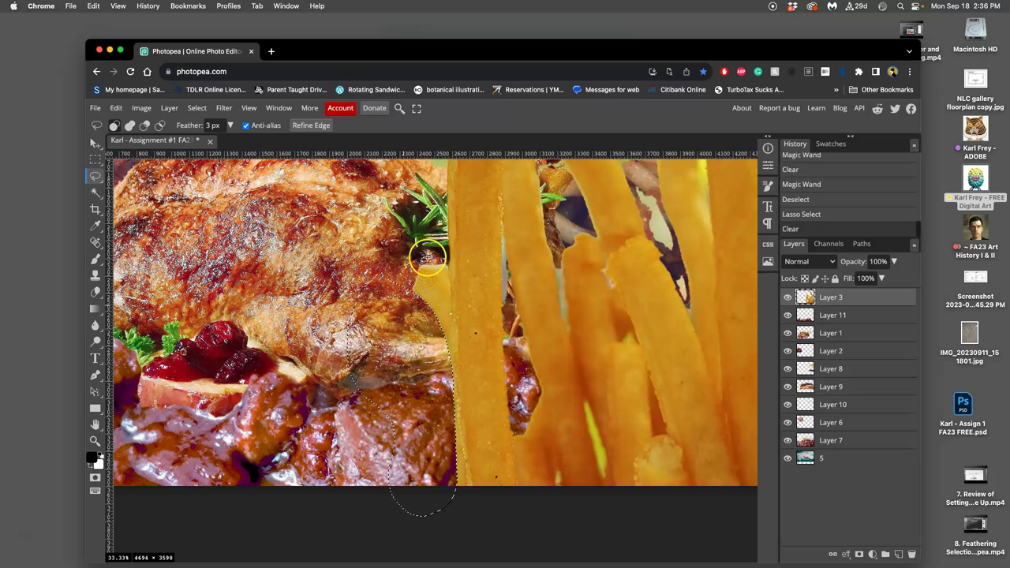
click(427, 257)
Step: Cut away two thin background slivers along the fry edges, deselecting after each
scroll(447, 255, up, 3)
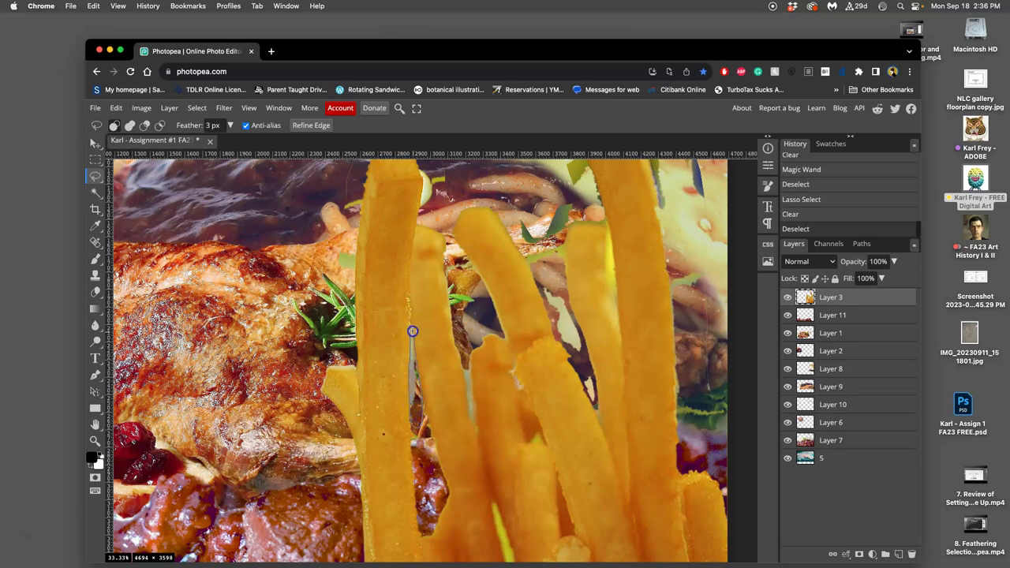
drag(412, 331, 412, 323)
key(Delete)
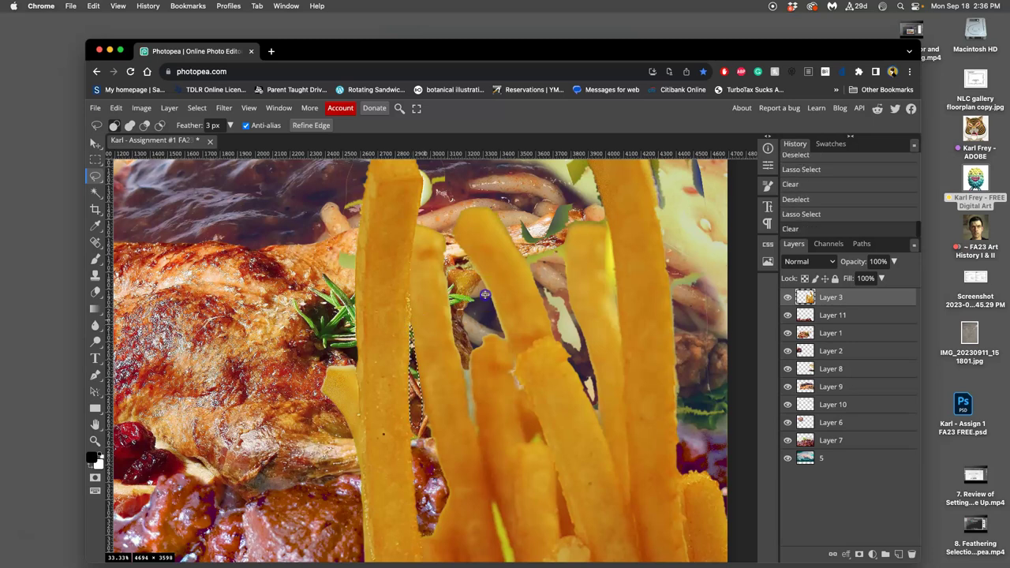
key(ctrl+d)
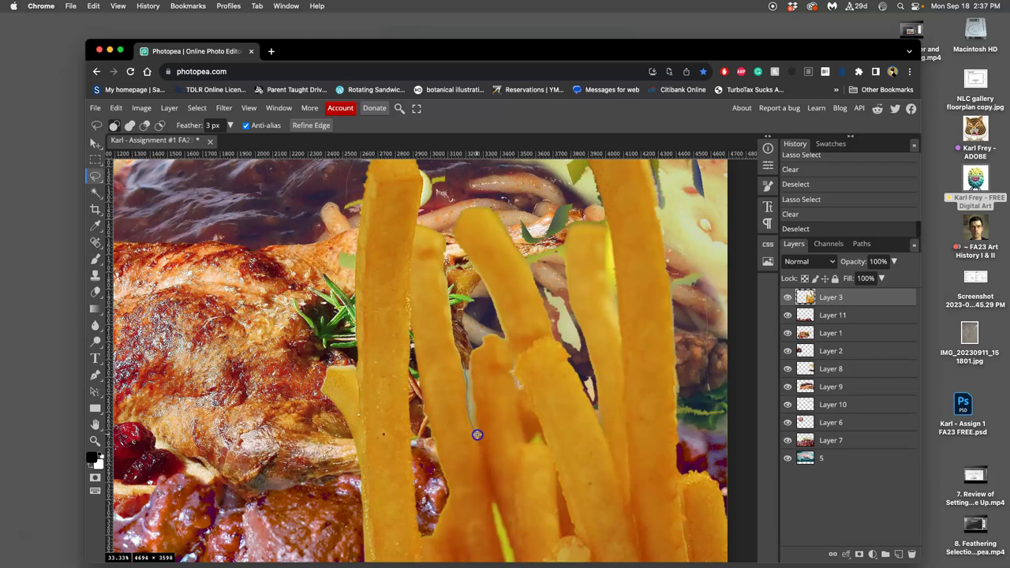
drag(468, 364, 466, 350)
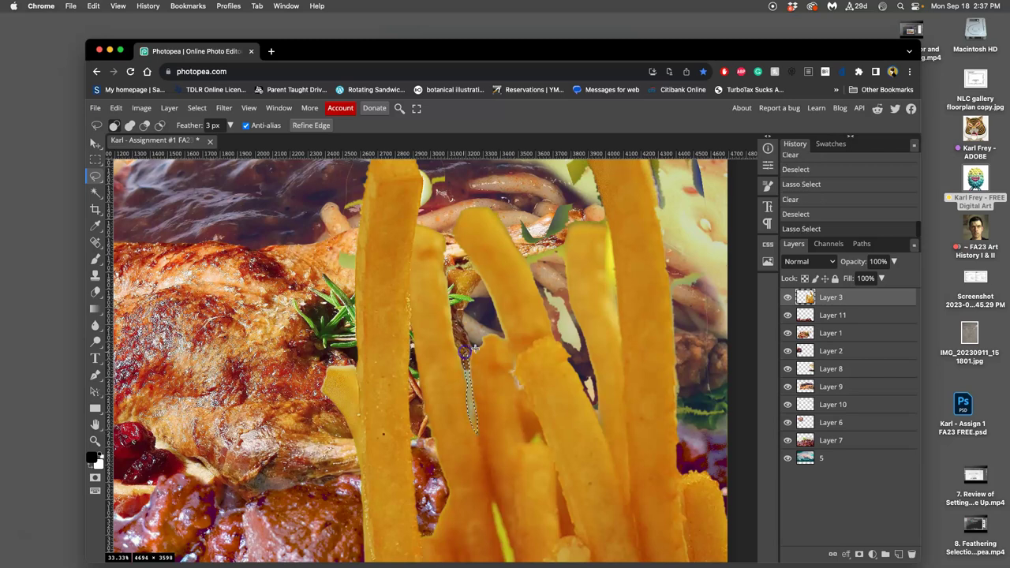
key(Delete)
key(ctrl+d)
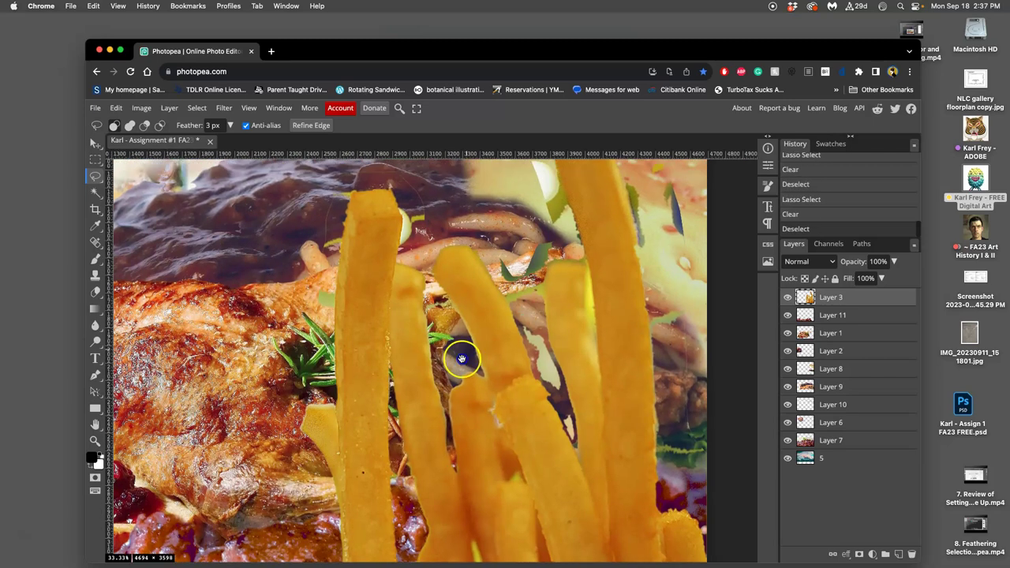
Step: Lasso and delete leftover background between the right-hand fries, then deselect
drag(462, 359, 406, 331)
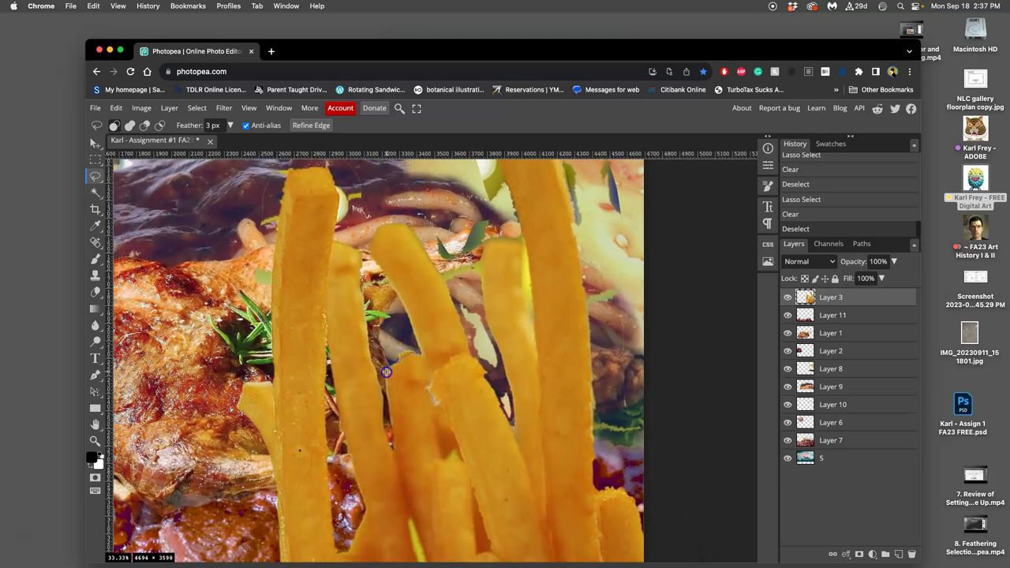
drag(385, 349, 405, 337)
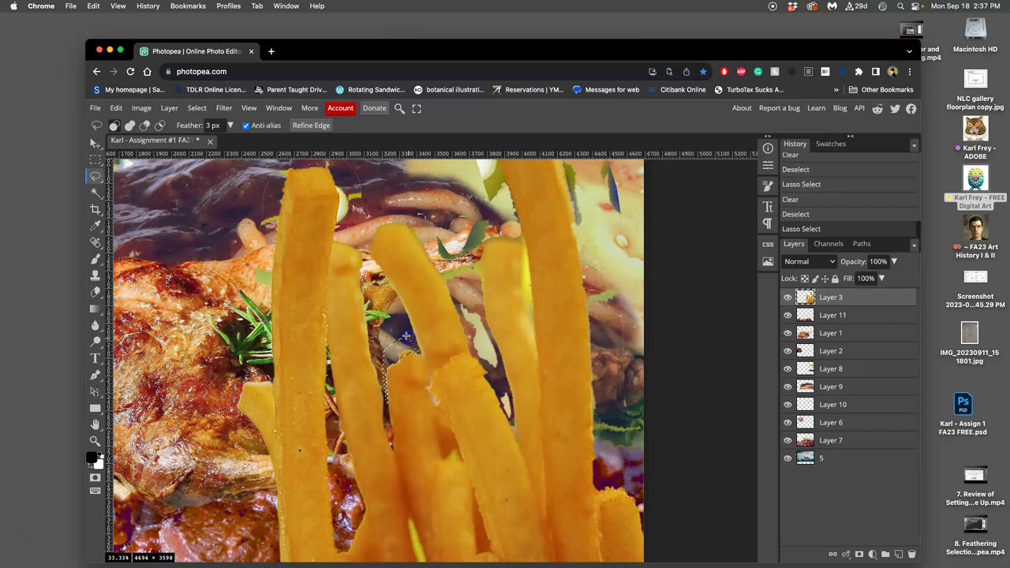
key(BackSpace)
key(super+d)
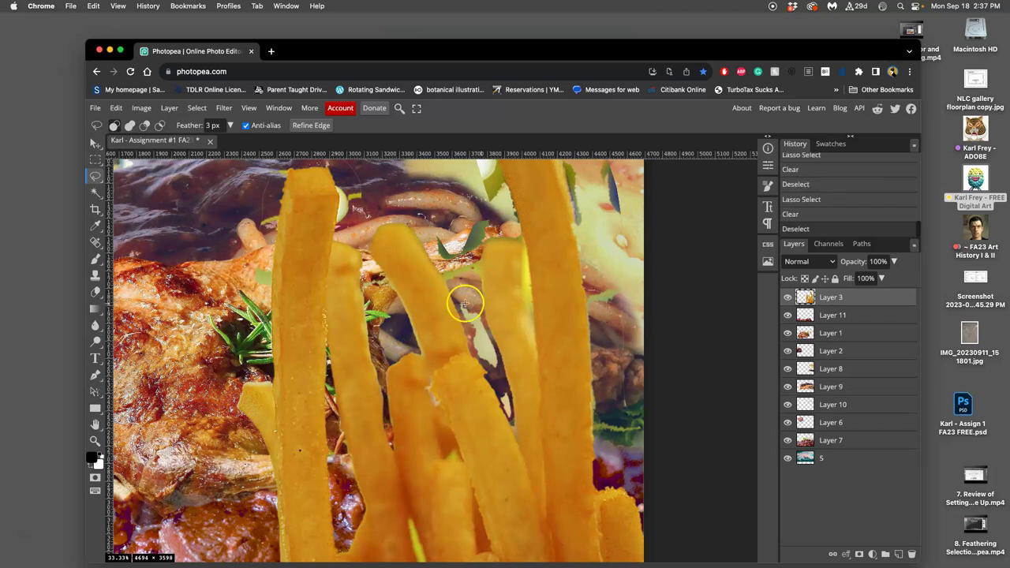
drag(486, 276, 428, 304)
click(395, 272)
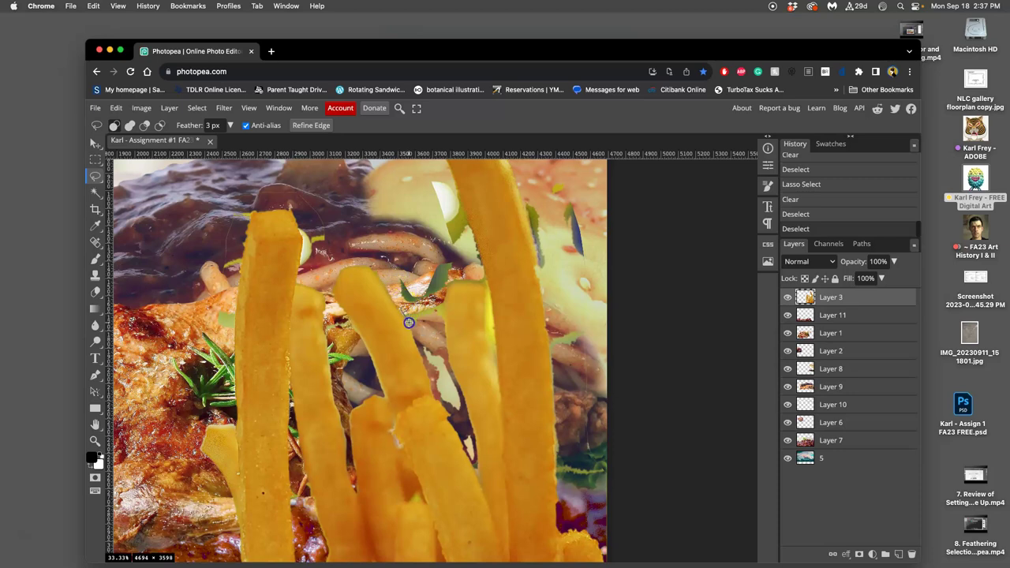
Step: Lasso and delete a leftover patch between the fries and the strip beside the tall fry
mouse_move(409, 322)
mouse_down()
mouse_move(436, 279)
mouse_move(429, 296)
mouse_move(452, 272)
mouse_up()
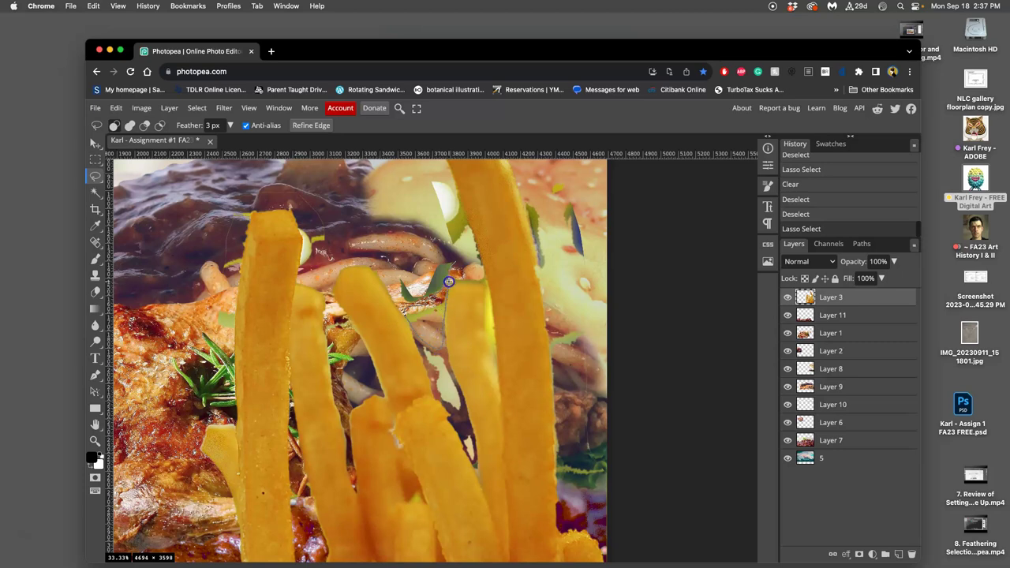
drag(456, 269, 458, 259)
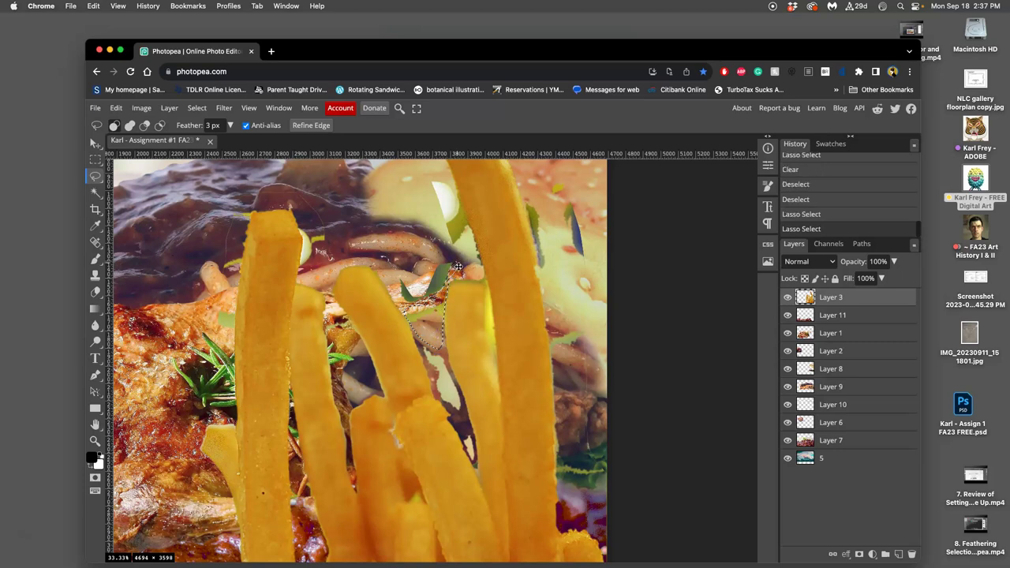
key(Delete)
key(Delete)
key(Delete)
click(454, 188)
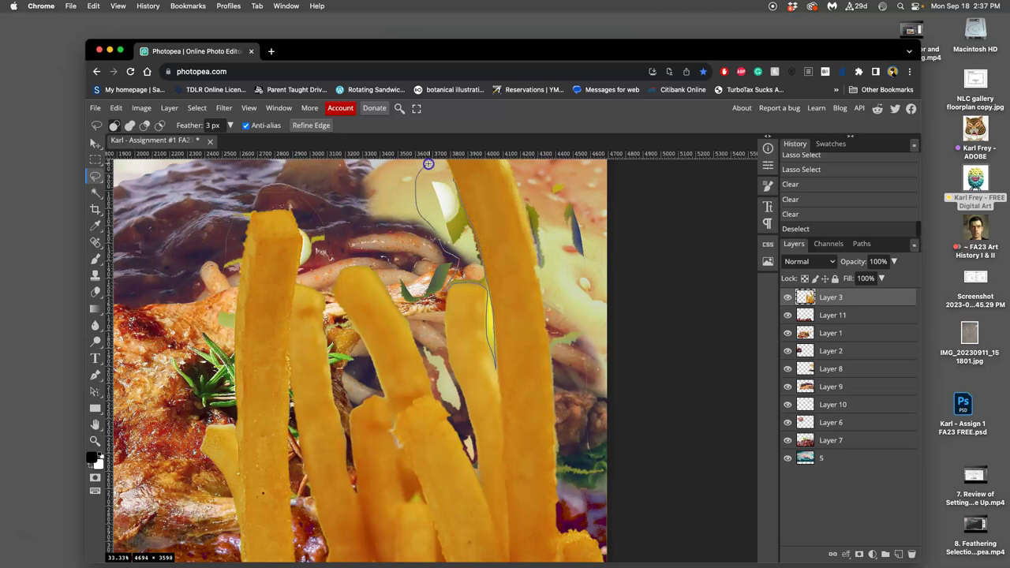
drag(428, 164, 430, 164)
key(Delete)
key(Delete)
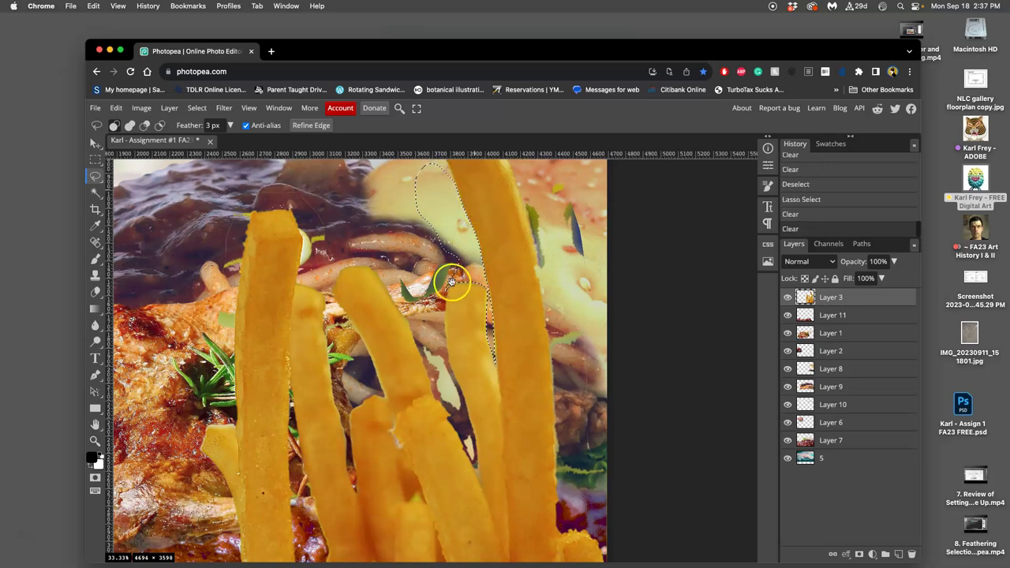
Step: Erase the leftover edge along a lower fry and outline the thin sliver between fries
scroll(453, 281, down, 2)
scroll(452, 281, right, 1)
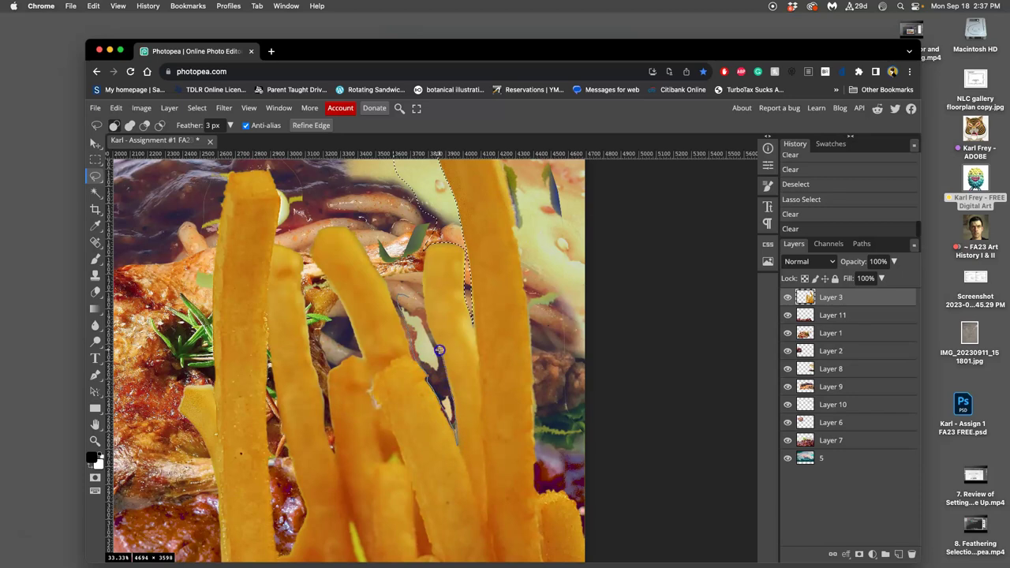
drag(426, 326, 417, 302)
key(Delete)
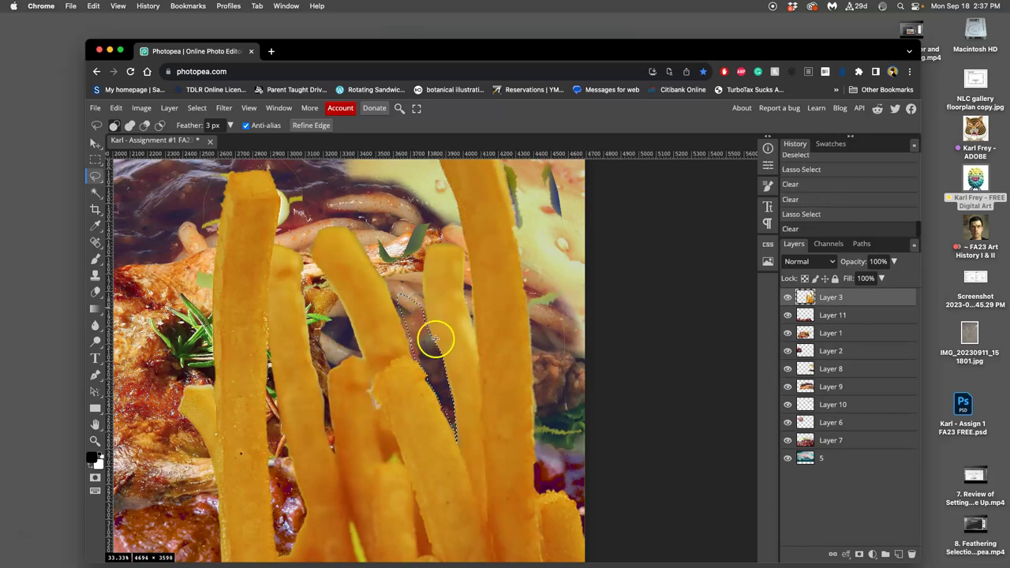
scroll(324, 369, down, 5)
scroll(323, 370, right, 2)
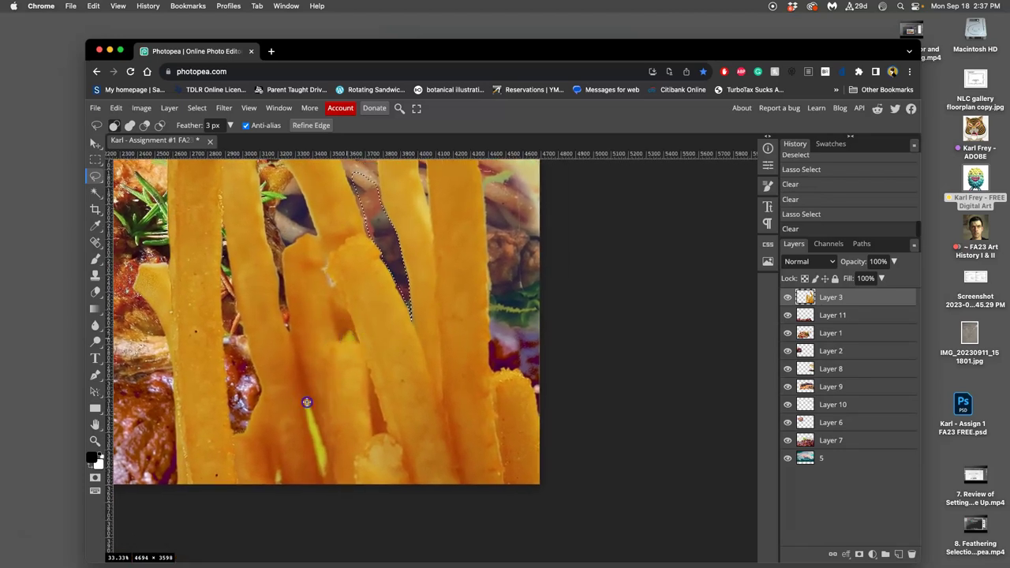
click(312, 429)
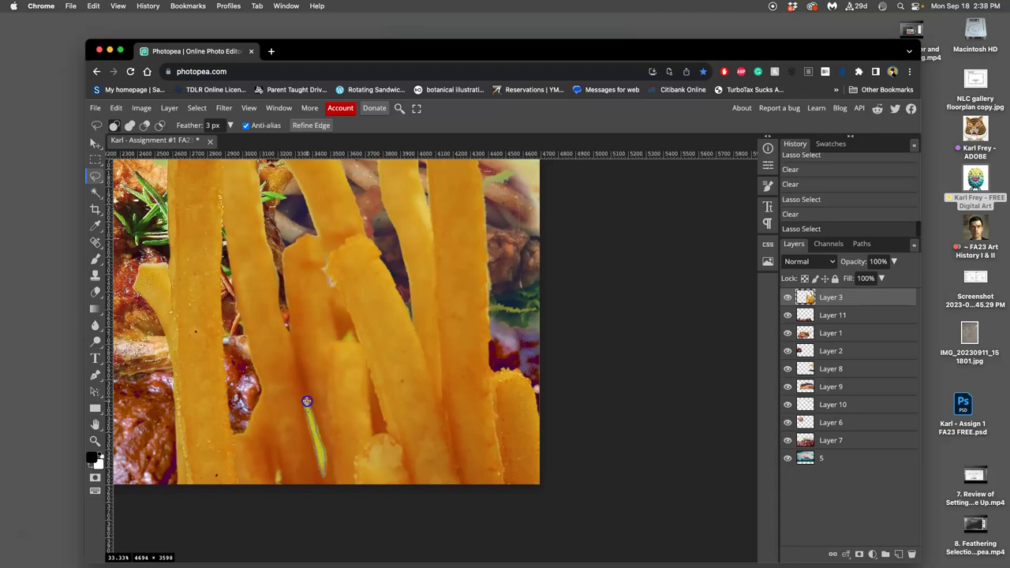
drag(306, 401, 310, 404)
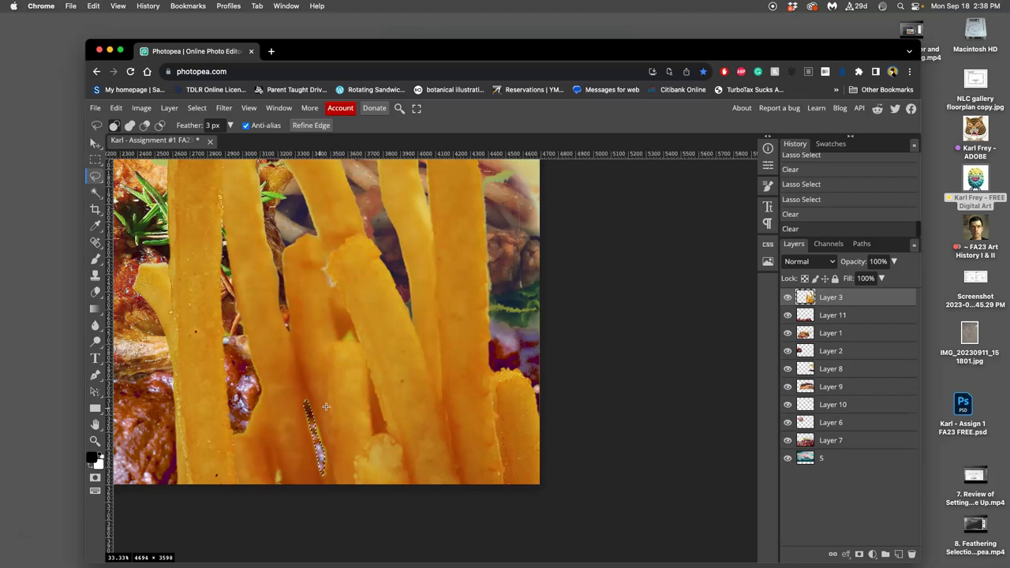
click(350, 361)
scroll(349, 361, down, 2)
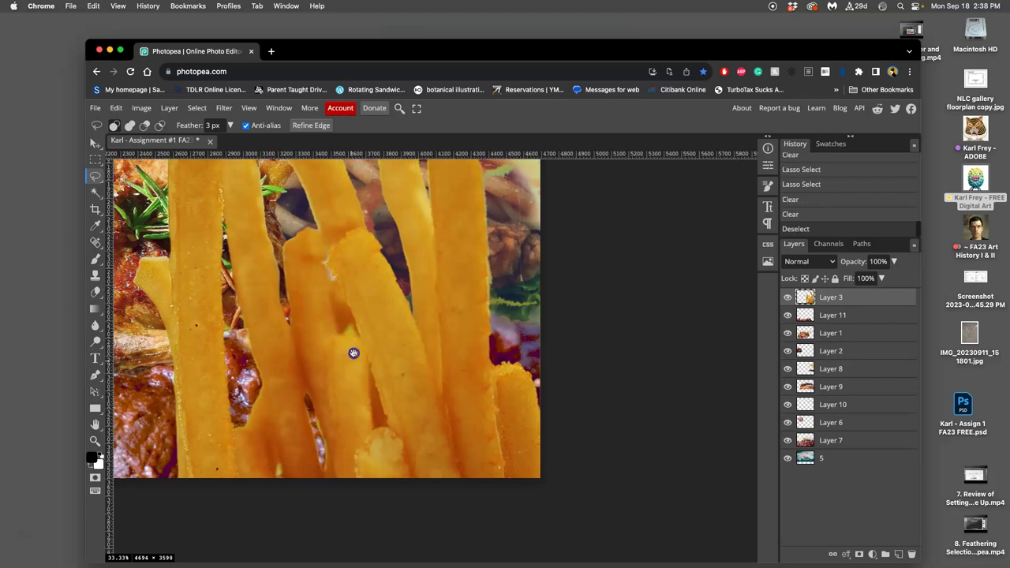
Step: Delete the thin sliver via Magic Wand and the dark gap between fries via Lasso
click(96, 197)
click(323, 409)
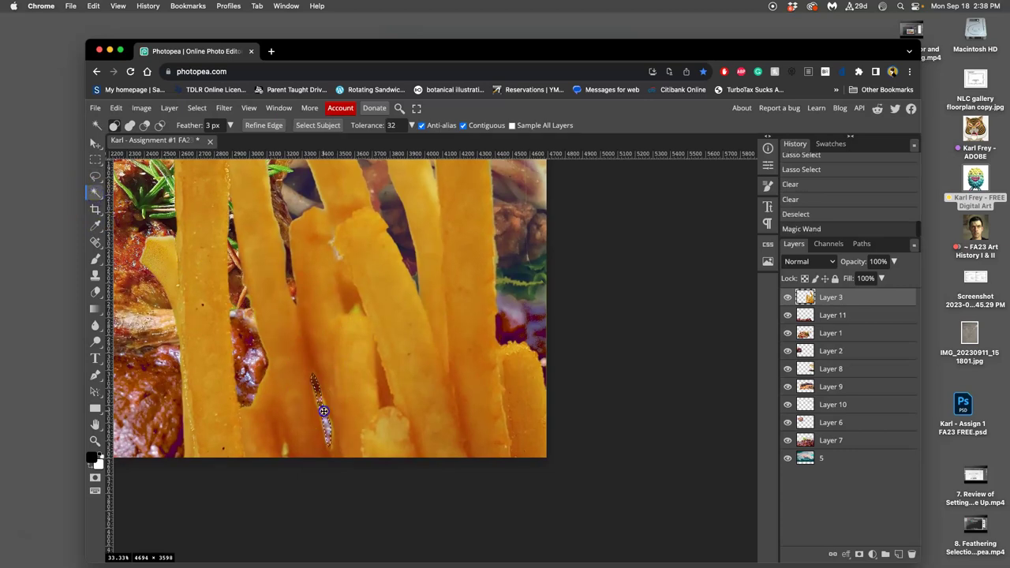
key(Delete)
key(Delete)
key(Delete)
key(Delete)
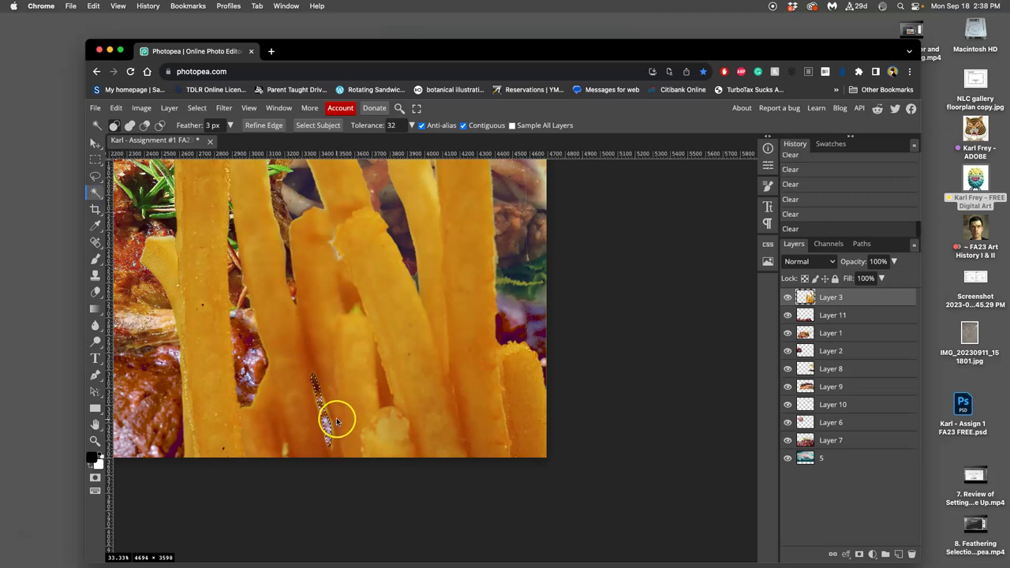
key(ctrl+d)
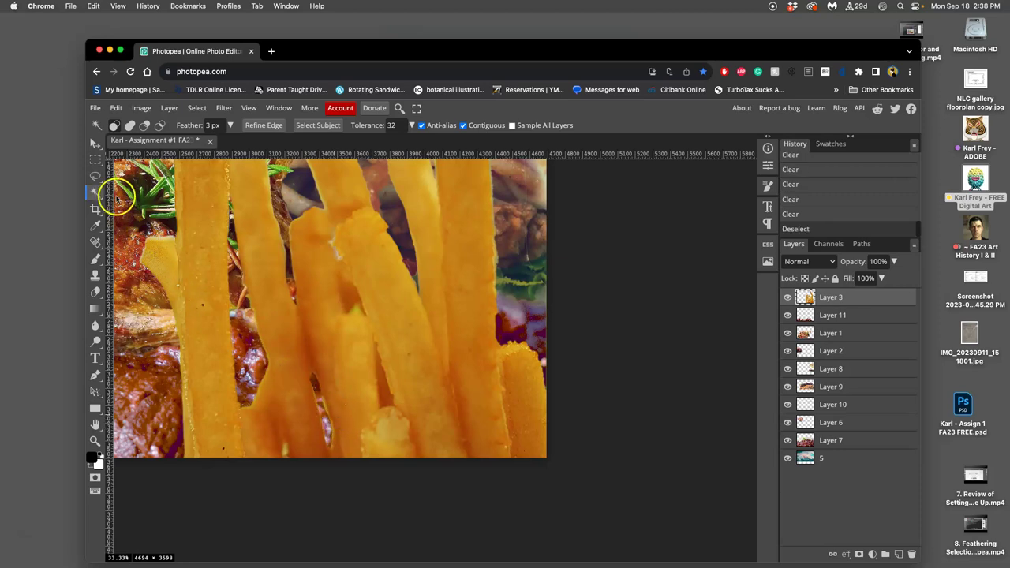
click(95, 177)
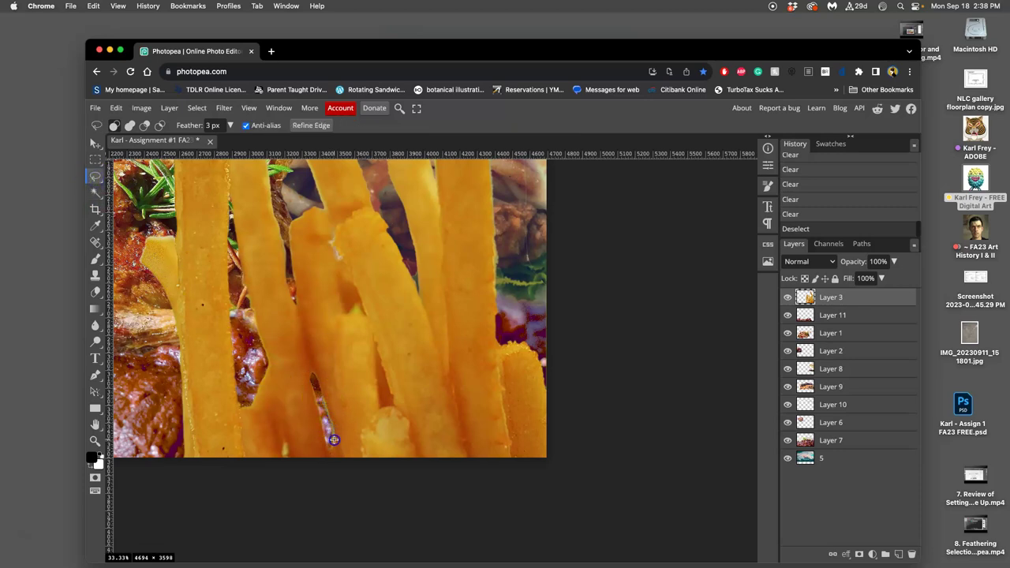
drag(326, 434, 327, 426)
key(Delete)
key(Delete)
key(Delete)
click(337, 394)
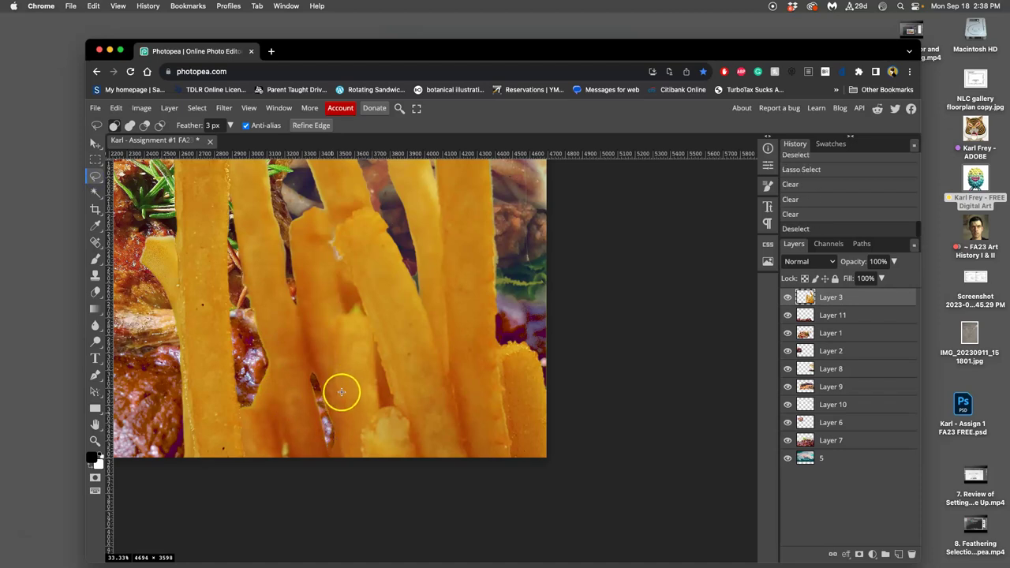
Step: Erase the stray leaf beside the fry tip and the leaves right of the tall fry
mouse_move(340, 392)
mouse_down()
mouse_move(329, 383)
mouse_move(297, 406)
mouse_move(269, 489)
mouse_up()
drag(322, 363, 296, 440)
drag(305, 399, 316, 431)
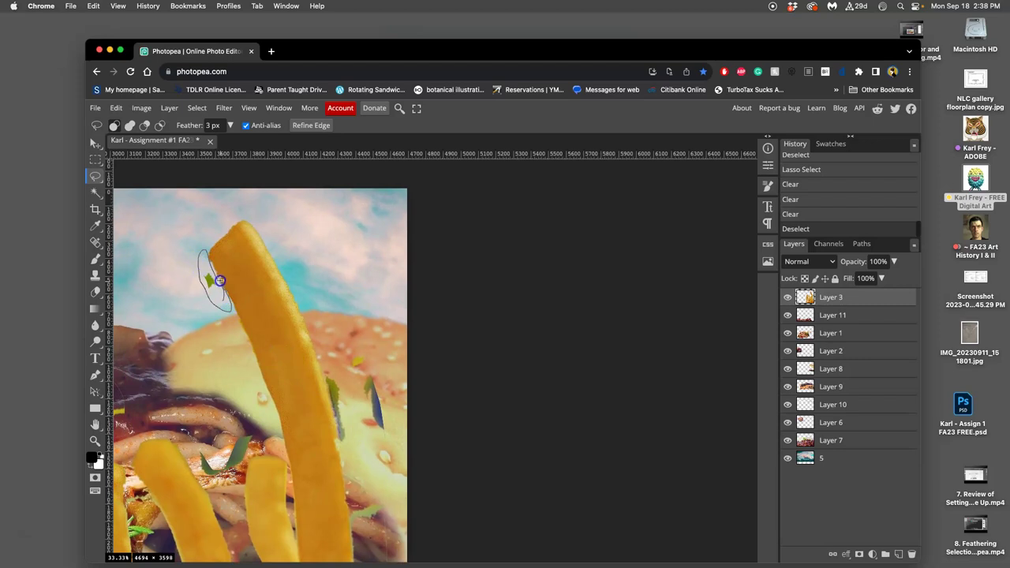
drag(201, 244, 202, 244)
key(Delete)
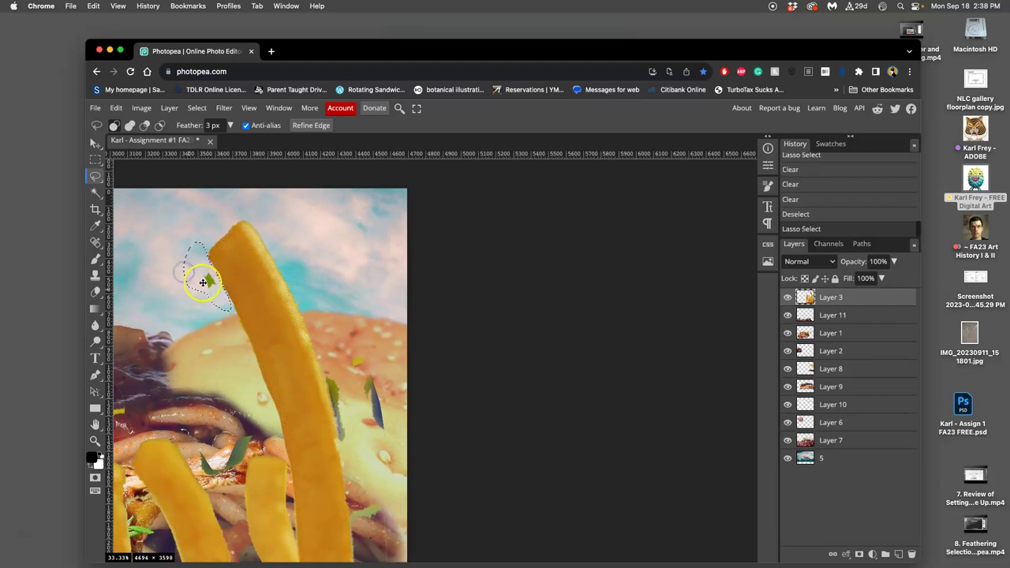
click(315, 246)
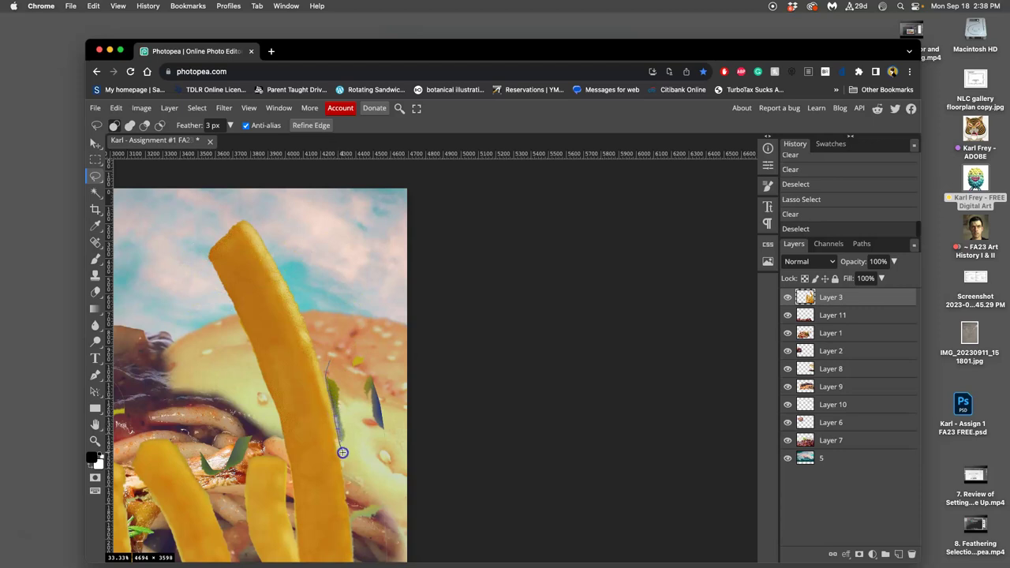
mouse_move(386, 517)
mouse_down()
mouse_move(405, 469)
mouse_move(396, 389)
mouse_move(360, 333)
mouse_move(367, 388)
mouse_move(367, 250)
mouse_move(374, 318)
mouse_move(387, 261)
mouse_move(357, 294)
mouse_up()
key(Delete)
click(356, 329)
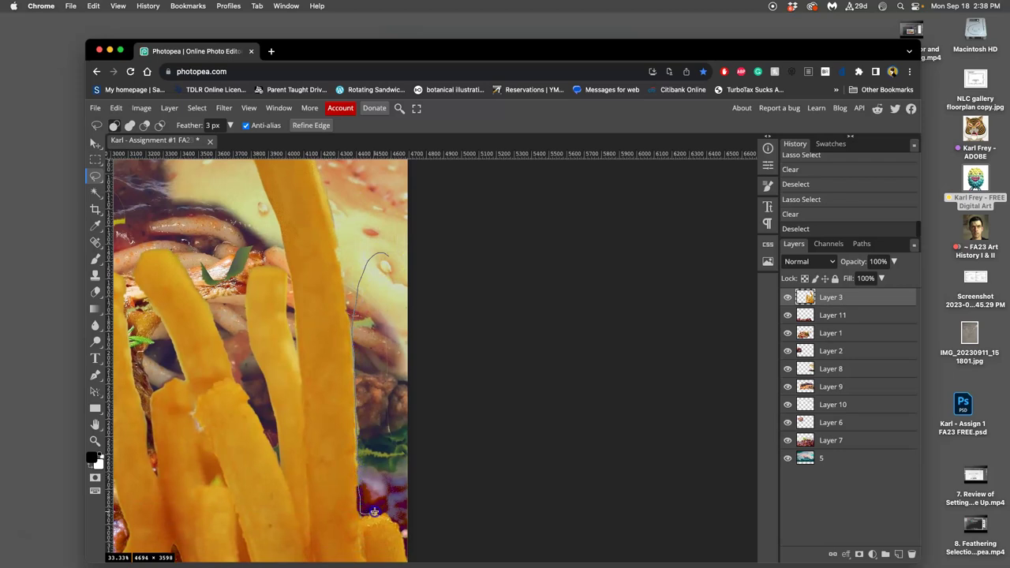
Step: Outline the leftover strip at the right edge, then drop it and move to the burger top
mouse_move(415, 477)
mouse_down()
mouse_move(426, 306)
mouse_move(387, 261)
mouse_up()
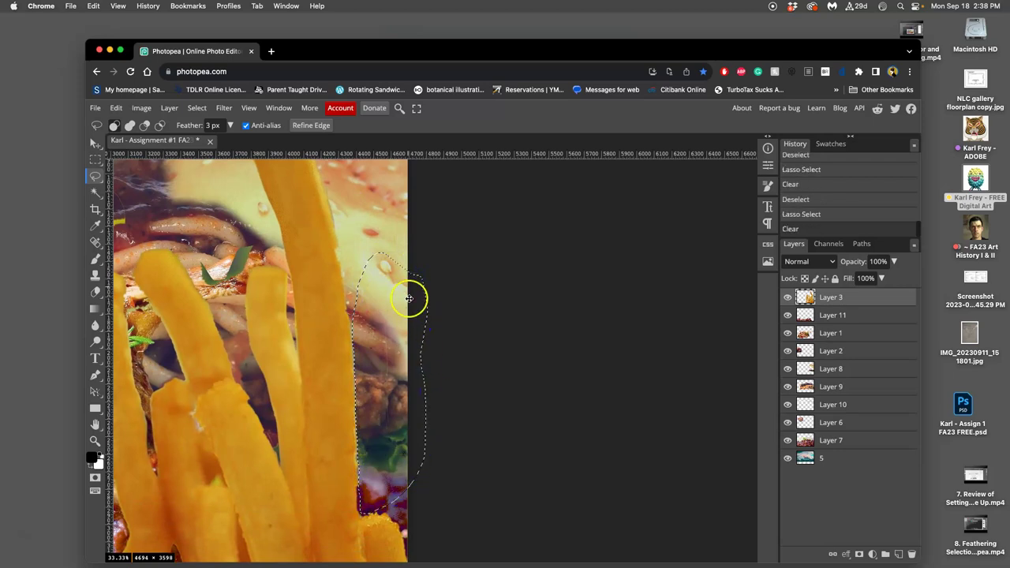
drag(410, 295, 426, 308)
click(433, 413)
drag(415, 377, 537, 326)
drag(468, 338, 510, 300)
mouse_move(279, 229)
mouse_down()
mouse_move(376, 294)
mouse_move(357, 278)
mouse_move(398, 276)
mouse_up()
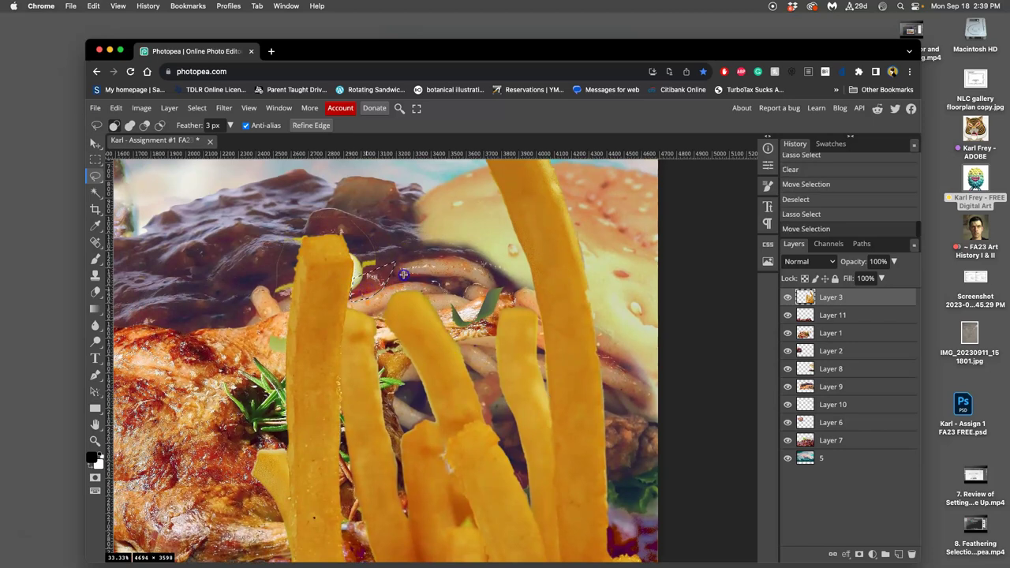
click(403, 275)
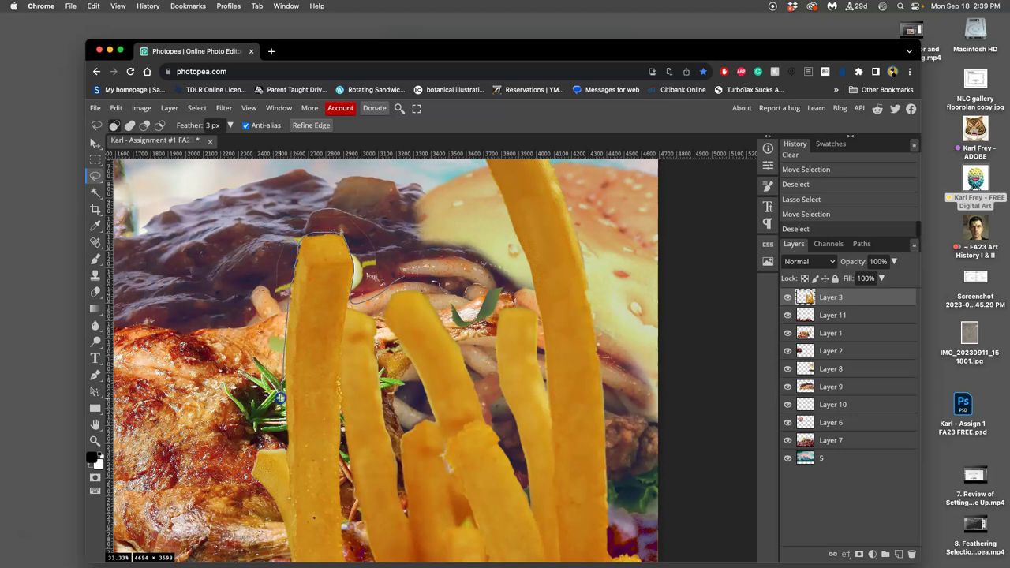
Step: Delete the yellow-green leftover around the left fry's tip, then zoom out to 16.67%
mouse_move(281, 398)
mouse_down()
mouse_move(226, 305)
mouse_move(361, 191)
mouse_up()
drag(413, 250, 397, 229)
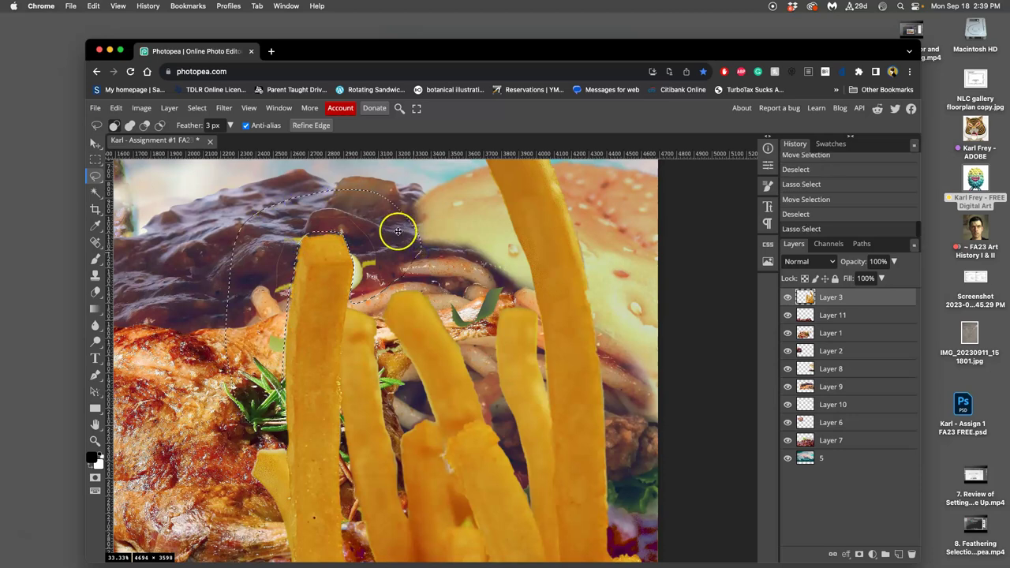
key(Delete)
key(super+d)
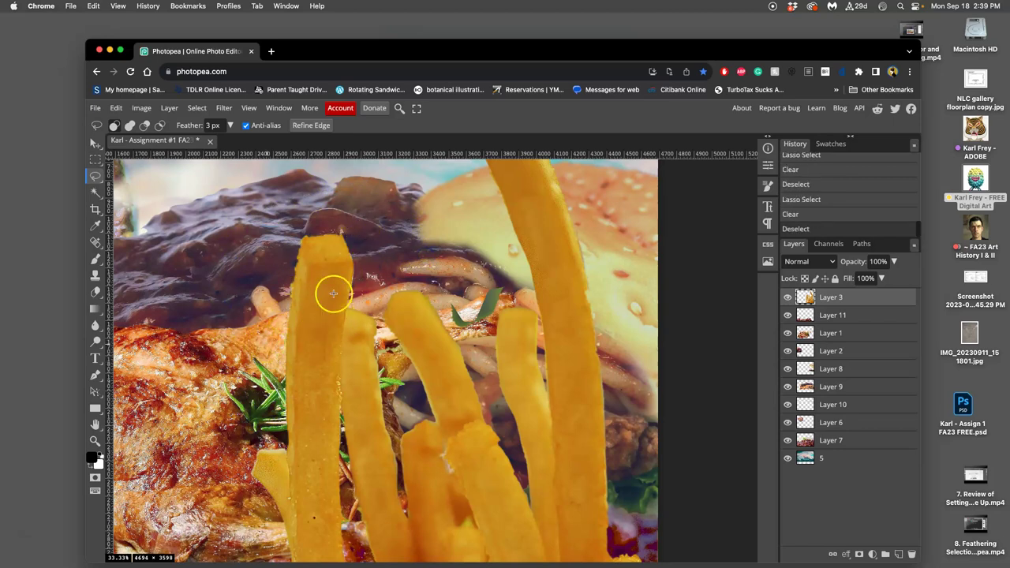
click(474, 278)
scroll(474, 278, down, 3)
drag(479, 284, 518, 271)
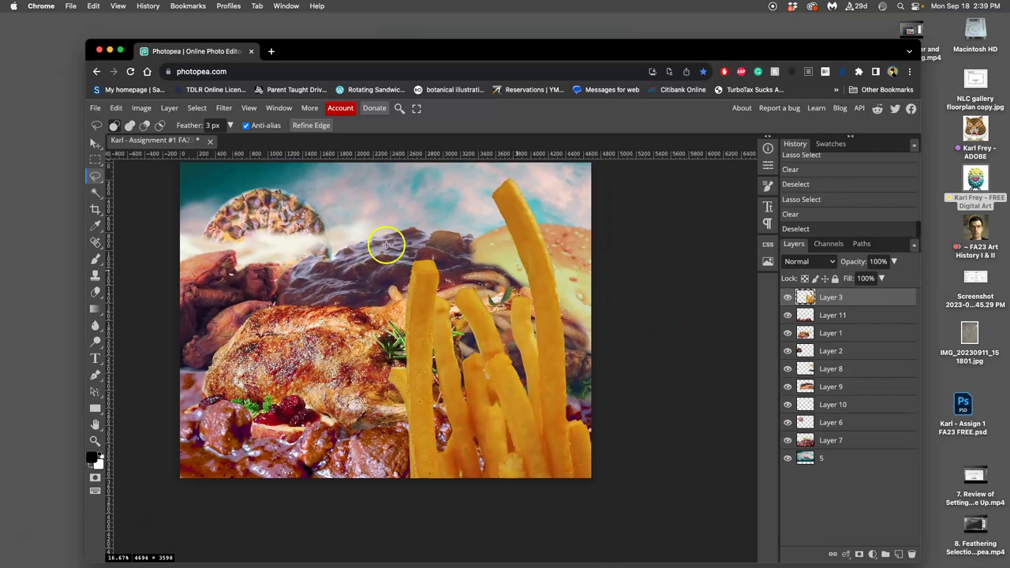
Step: Move the fries layer to the left side of the collage
click(95, 142)
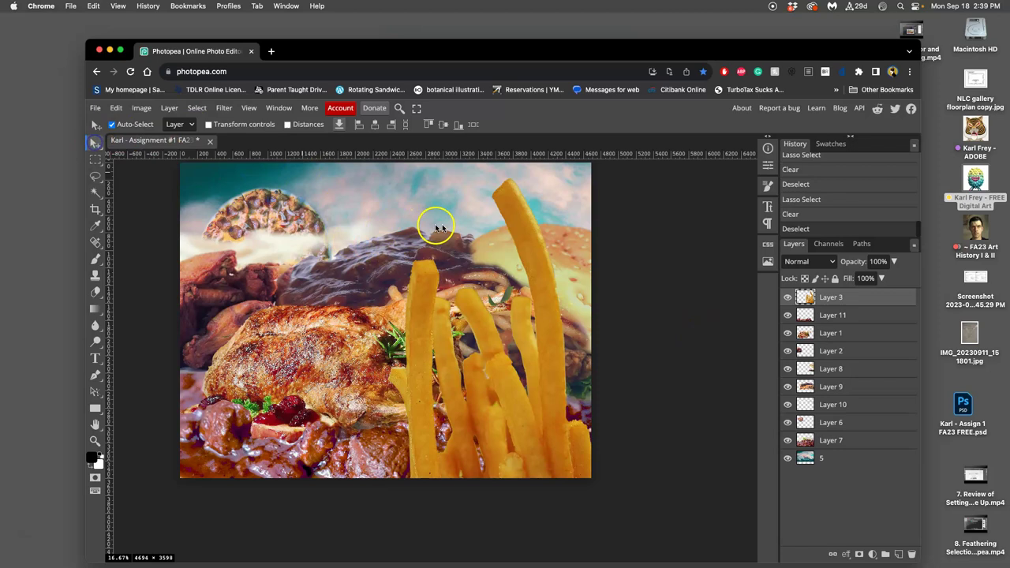
drag(438, 228, 350, 214)
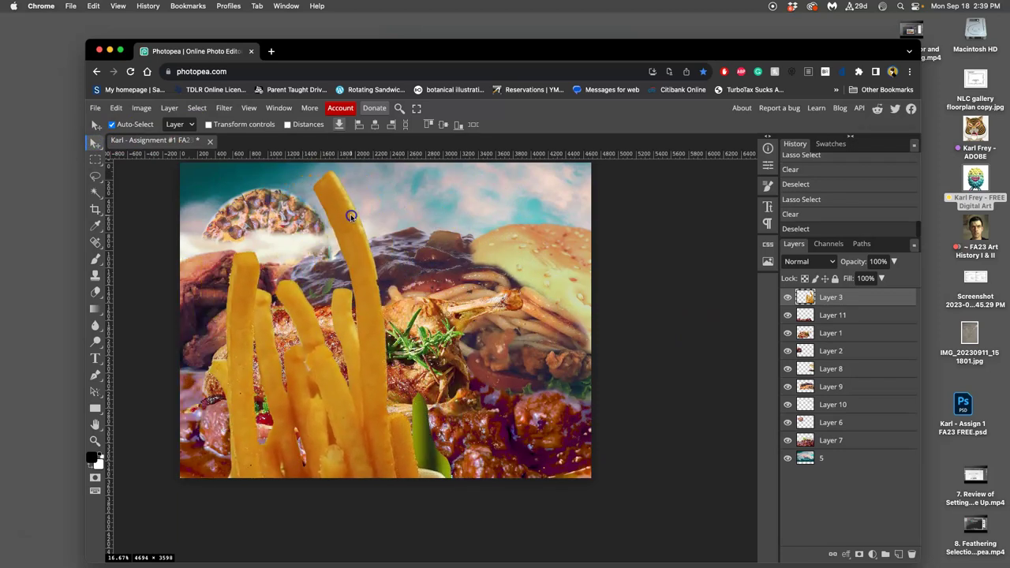
key(super+t)
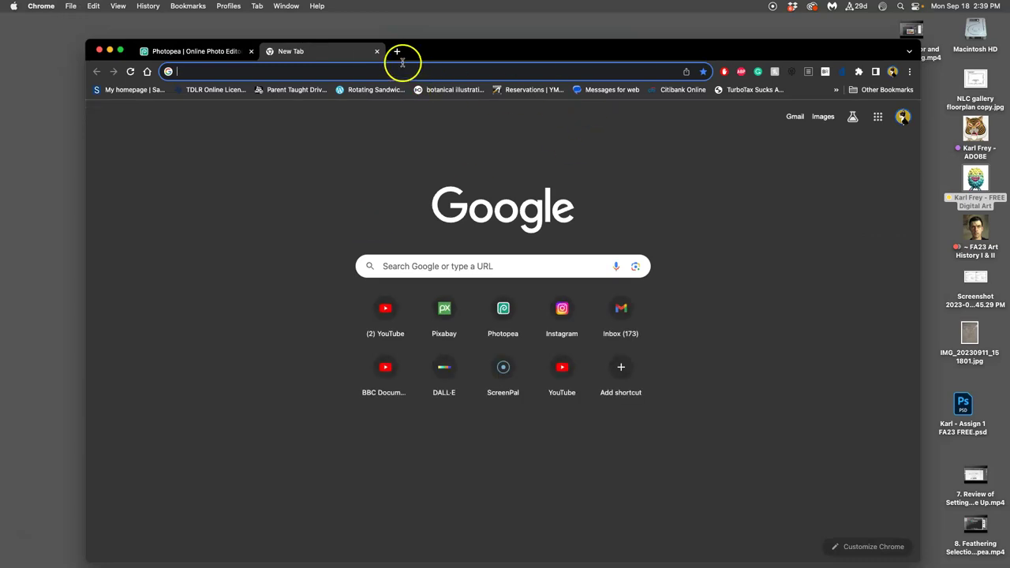
click(376, 51)
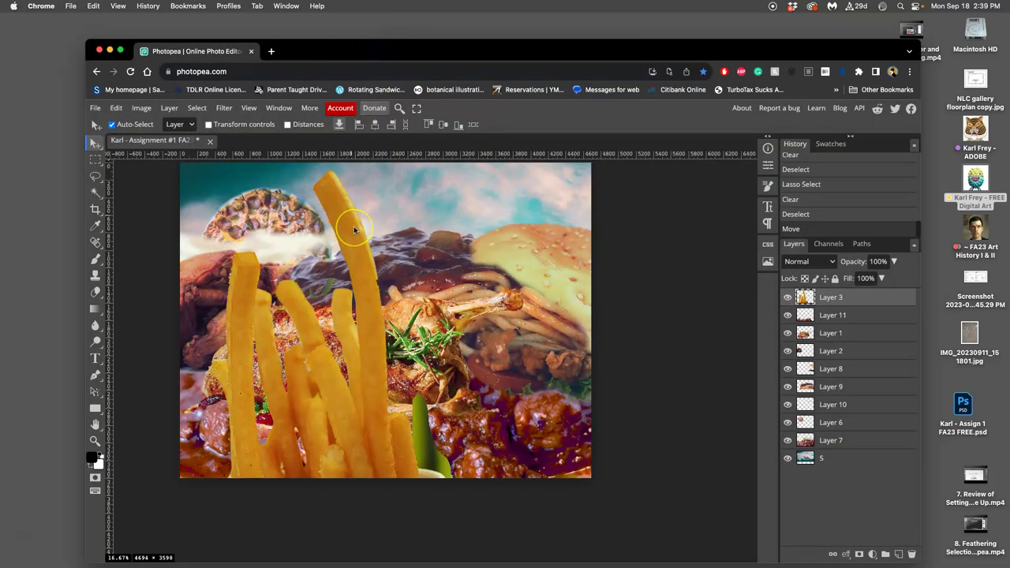
mouse_move(353, 225)
mouse_down()
mouse_move(333, 276)
mouse_move(357, 291)
mouse_up()
Step: Free-transform the fries layer and flip it horizontally
click(116, 107)
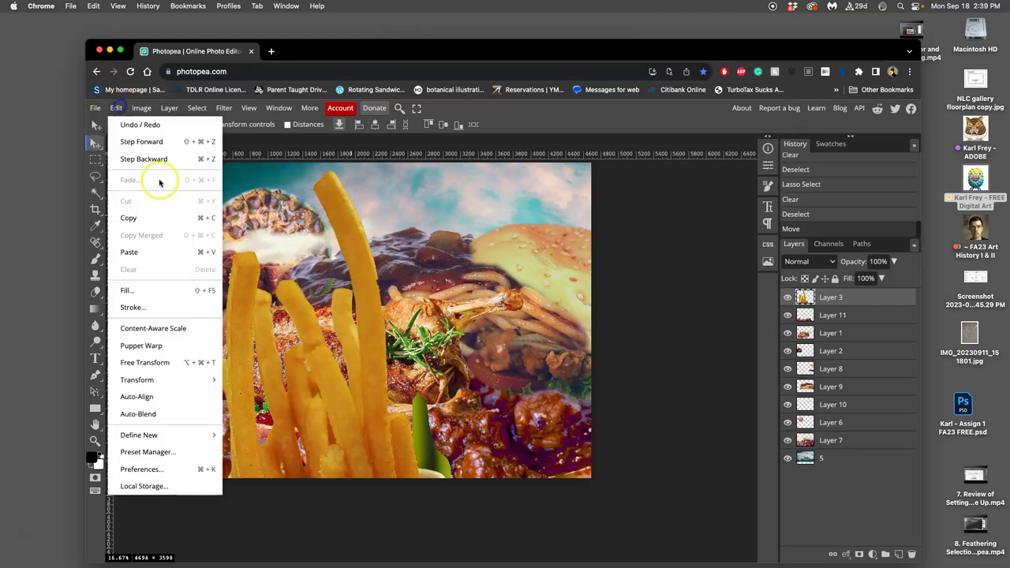
click(197, 362)
right_click(304, 336)
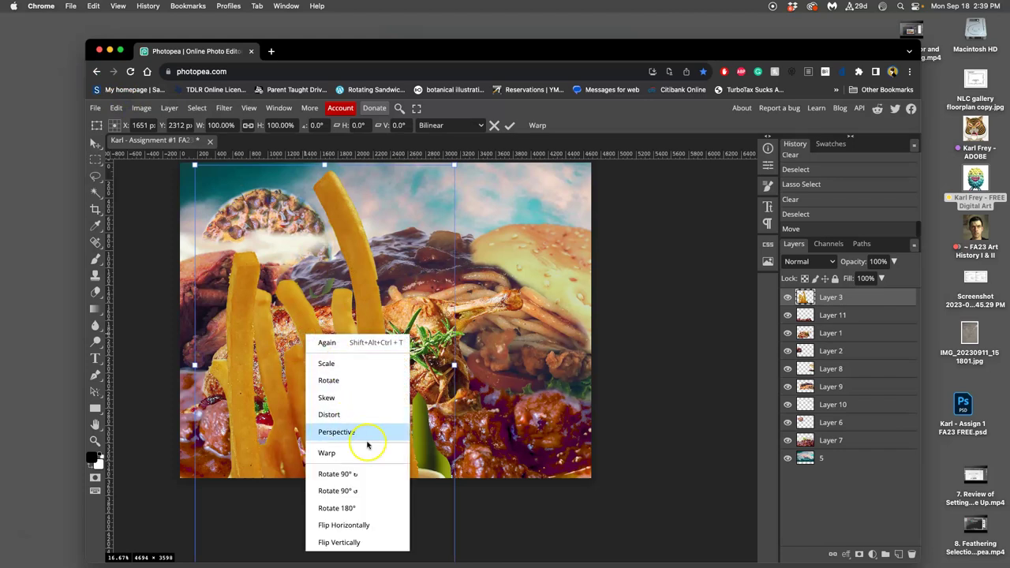
click(369, 526)
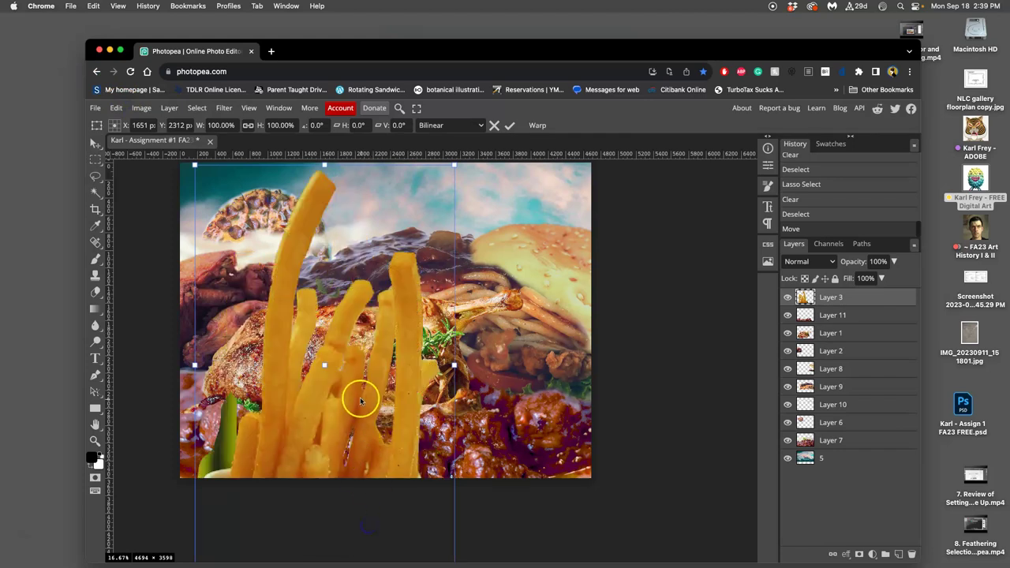
Step: Position the flipped fries in front of the duck near the lower centre, scaled to about 57%
drag(356, 408, 455, 365)
drag(507, 259, 496, 341)
drag(556, 197, 458, 305)
drag(423, 413, 363, 355)
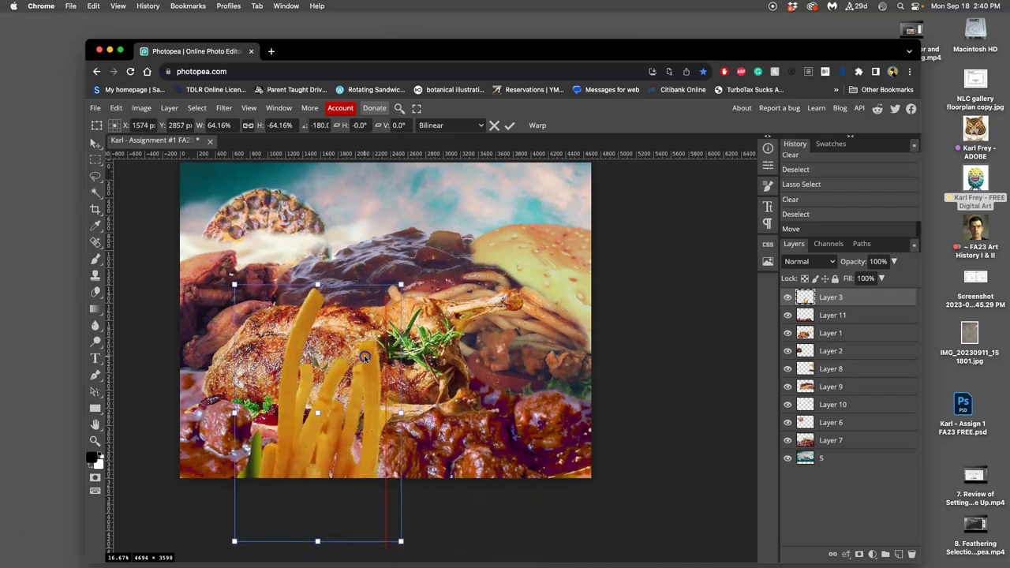
click(399, 341)
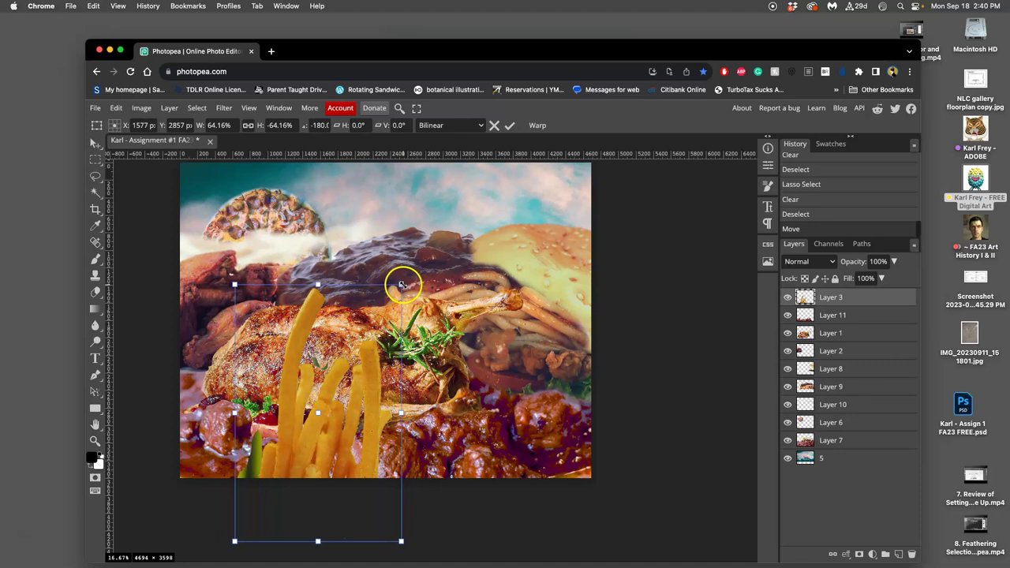
drag(403, 284, 418, 273)
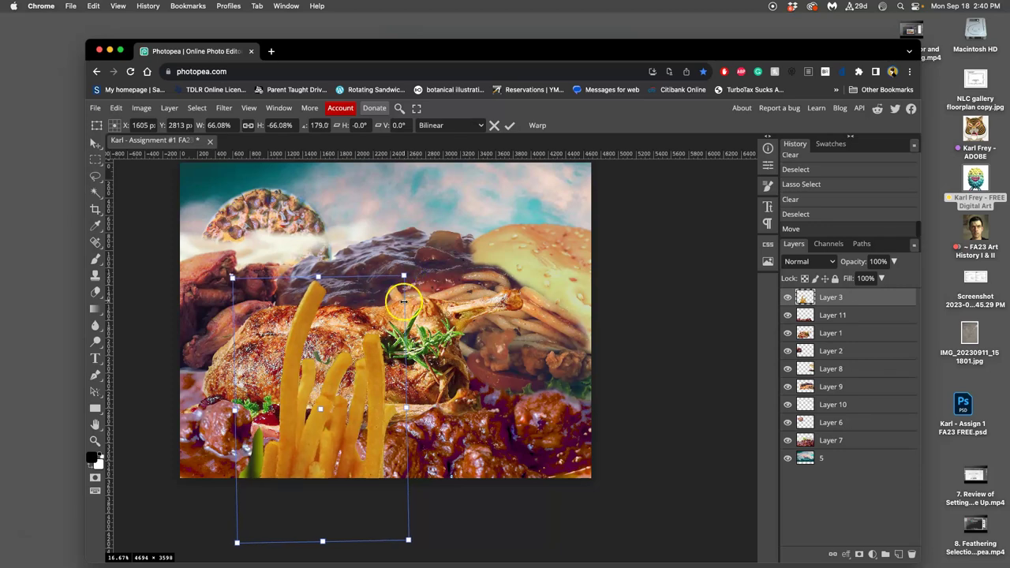
drag(350, 377, 348, 379)
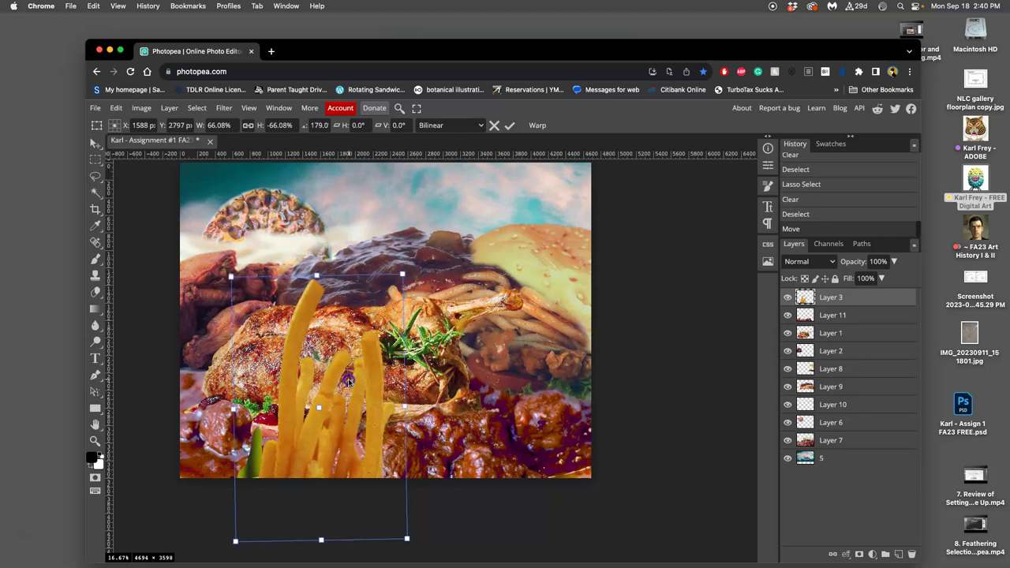
drag(403, 275, 377, 300)
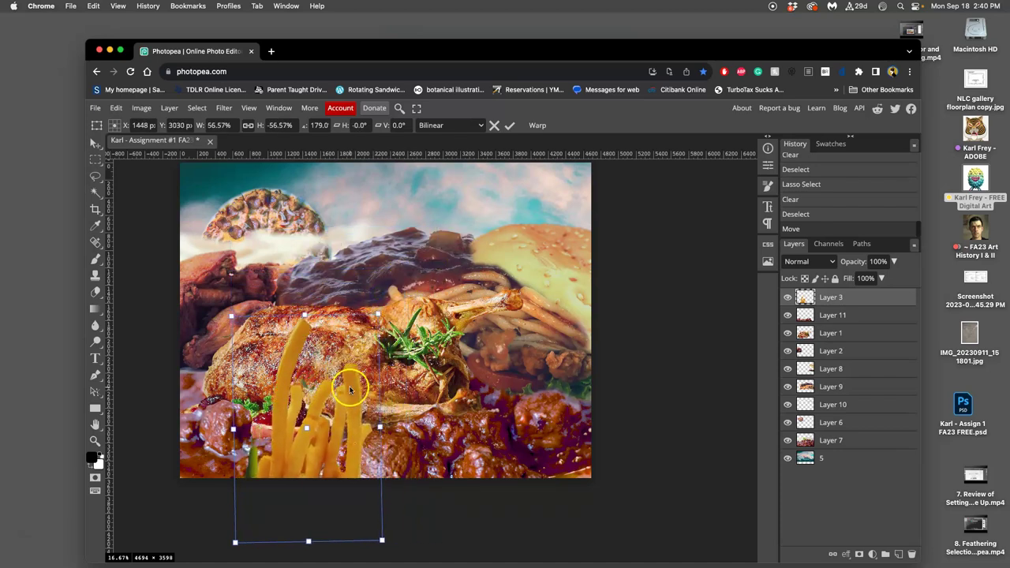
Step: Move the fry cluster to the lower right over the goulash and tilt it a few degrees
drag(350, 388, 515, 259)
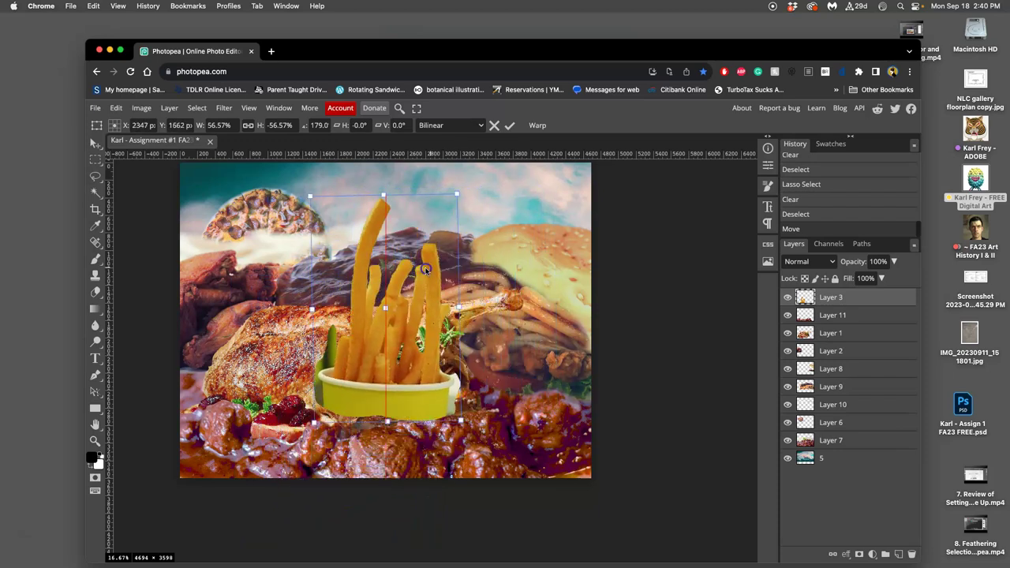
drag(424, 270, 539, 400)
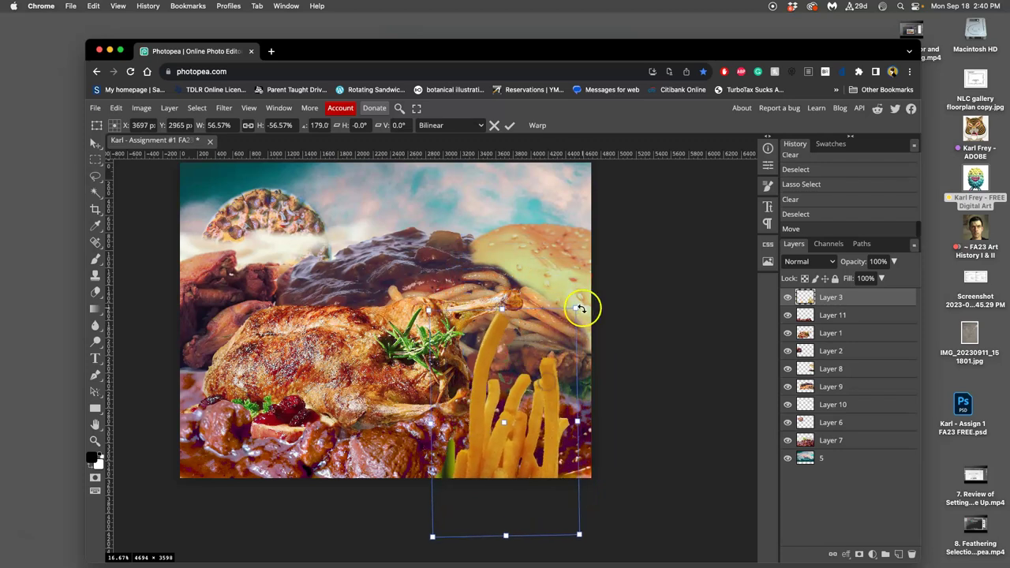
drag(581, 308, 569, 285)
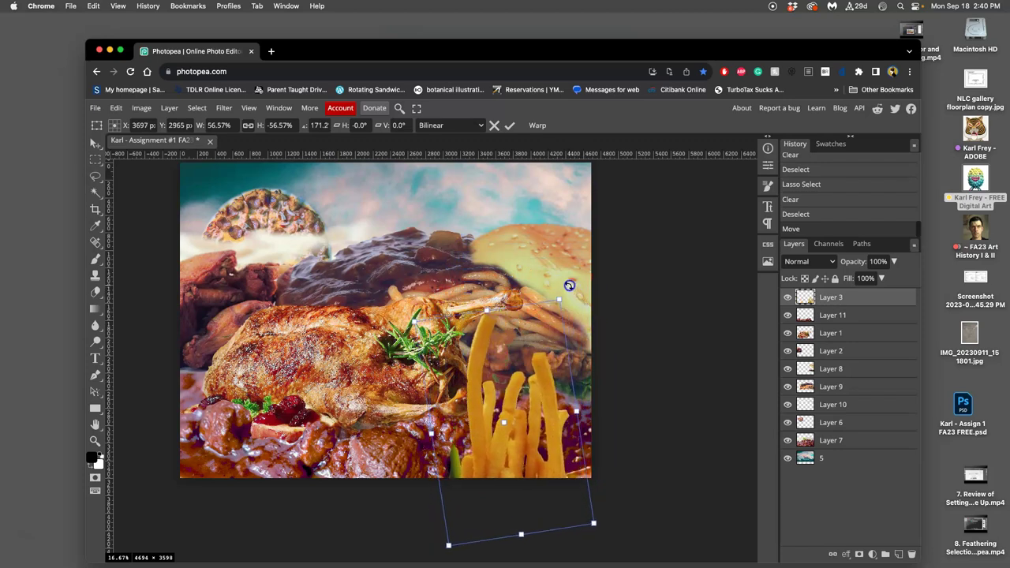
mouse_move(535, 355)
mouse_down()
mouse_move(504, 353)
mouse_move(566, 353)
mouse_move(527, 356)
mouse_up()
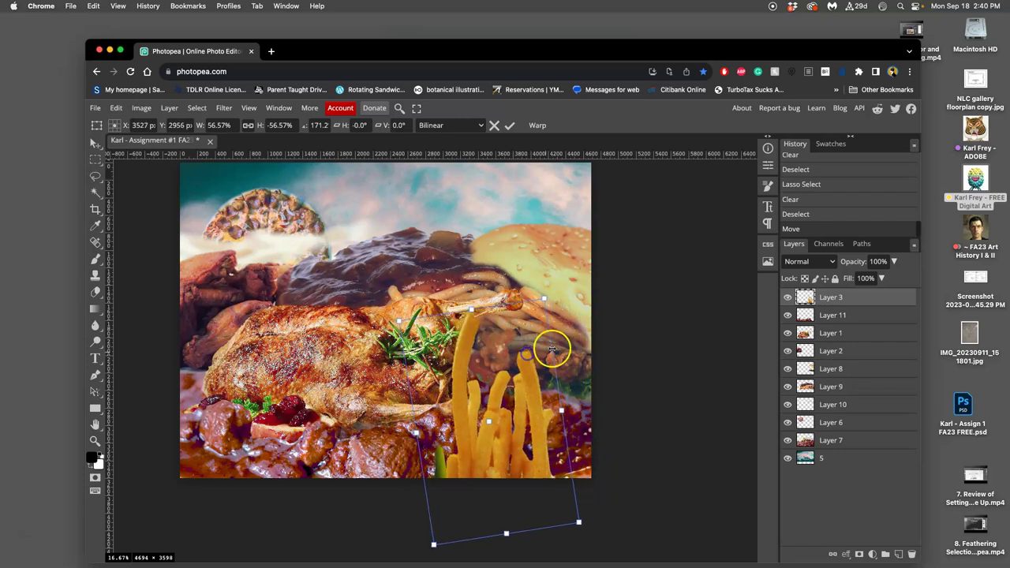
Step: Scale the fries to about 66%, rotate to about 170°, and commit the transform
drag(543, 296, 559, 319)
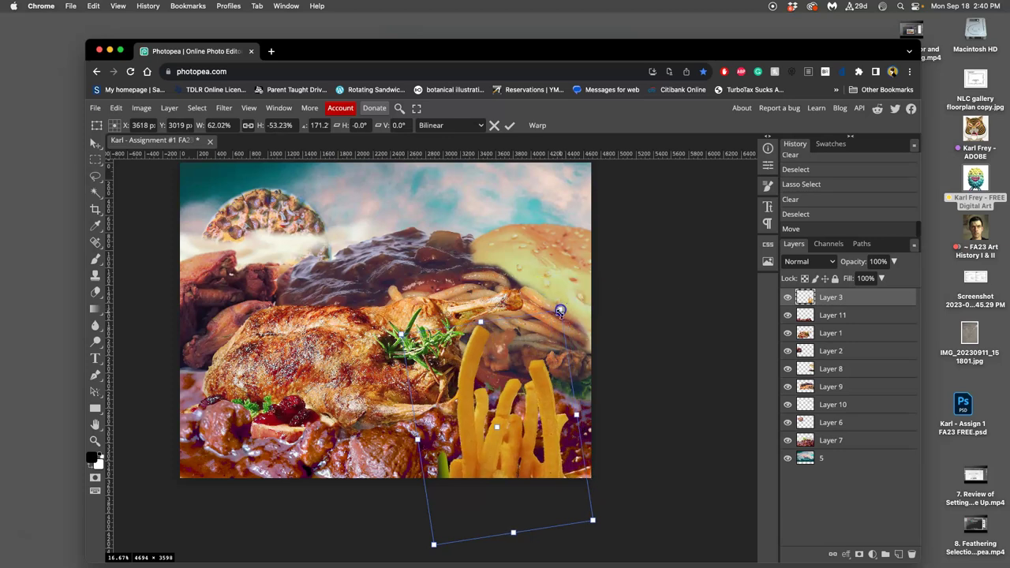
drag(511, 369, 480, 312)
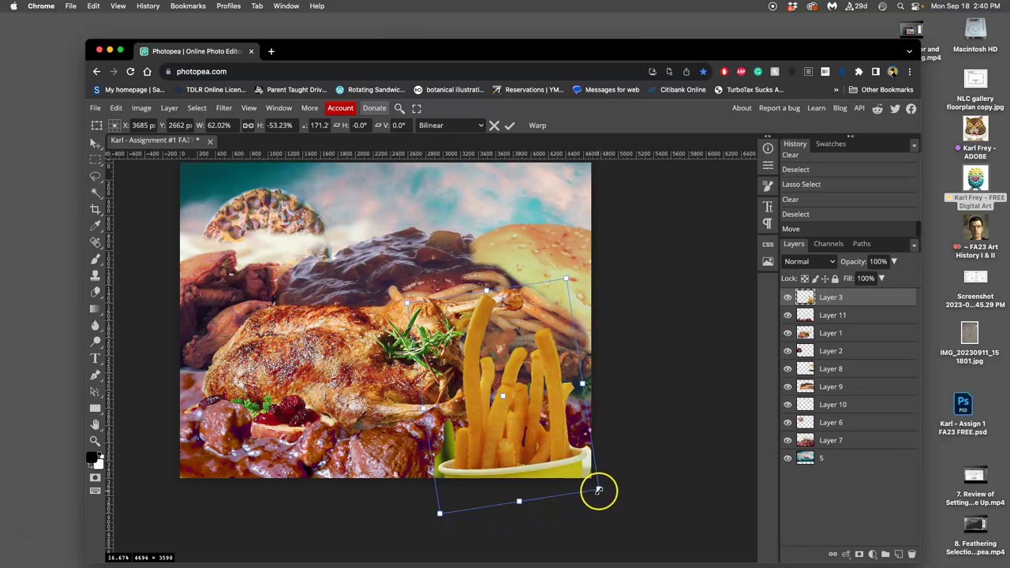
drag(600, 489, 614, 514)
drag(570, 474, 564, 447)
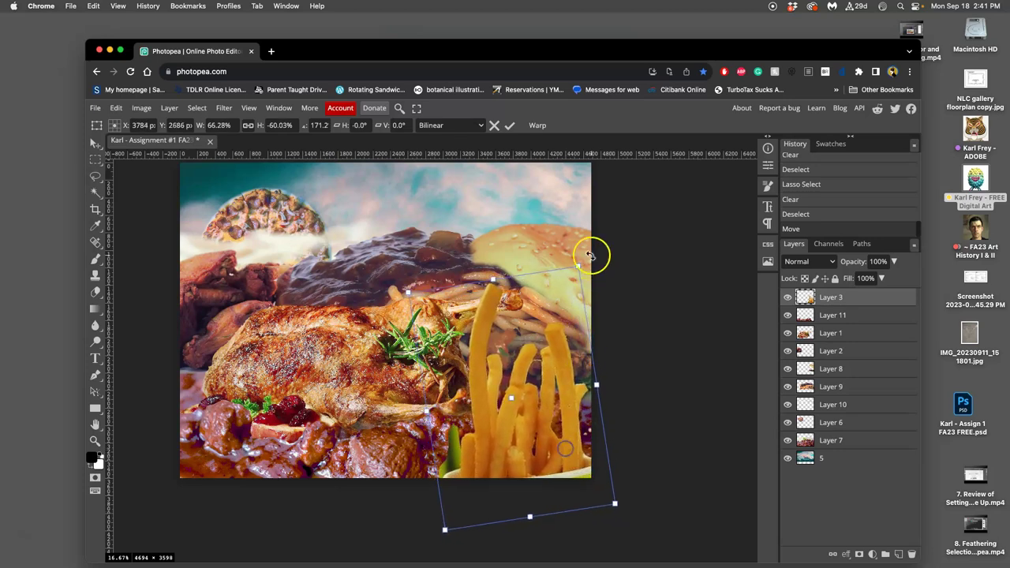
drag(583, 255, 582, 252)
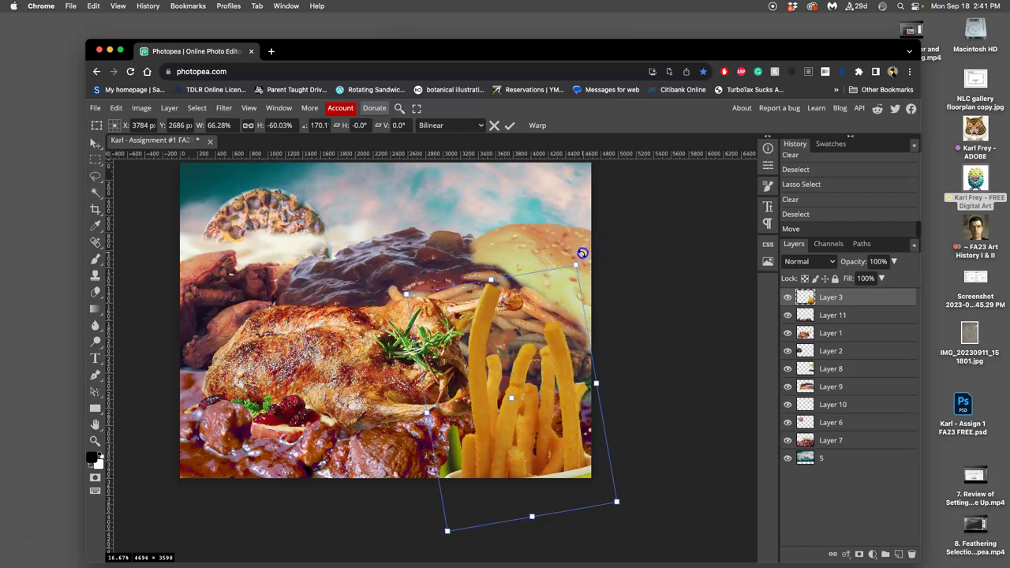
key(Return)
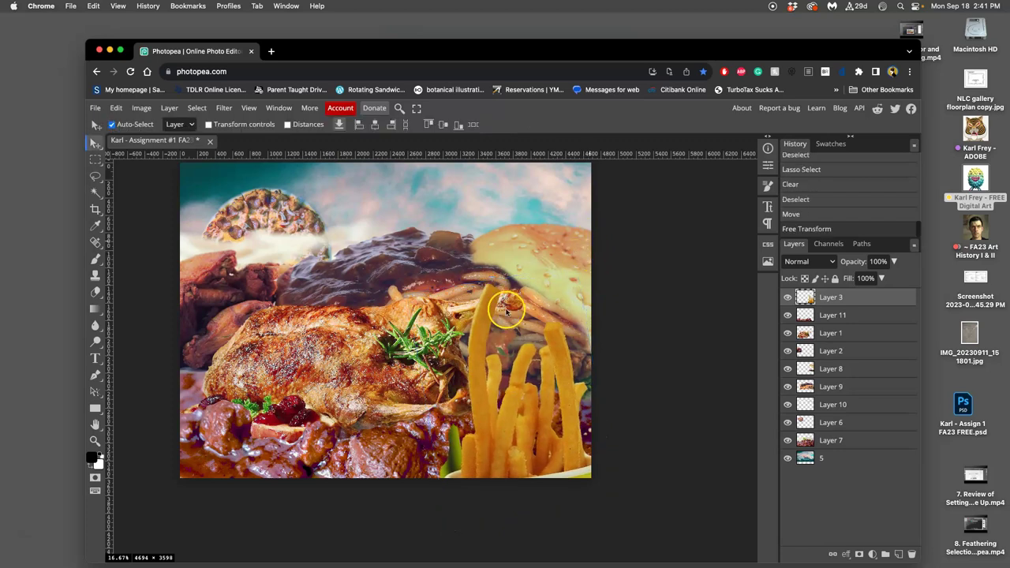
Step: Lasso and delete two stray fragments around the fry cluster on Layer 3
click(95, 176)
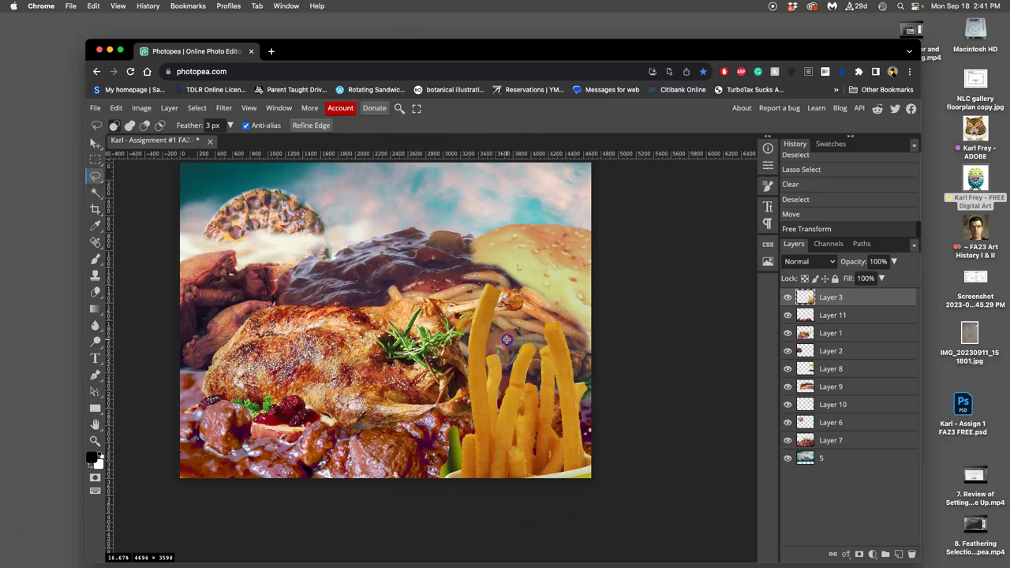
drag(507, 340, 519, 342)
key(BackSpace)
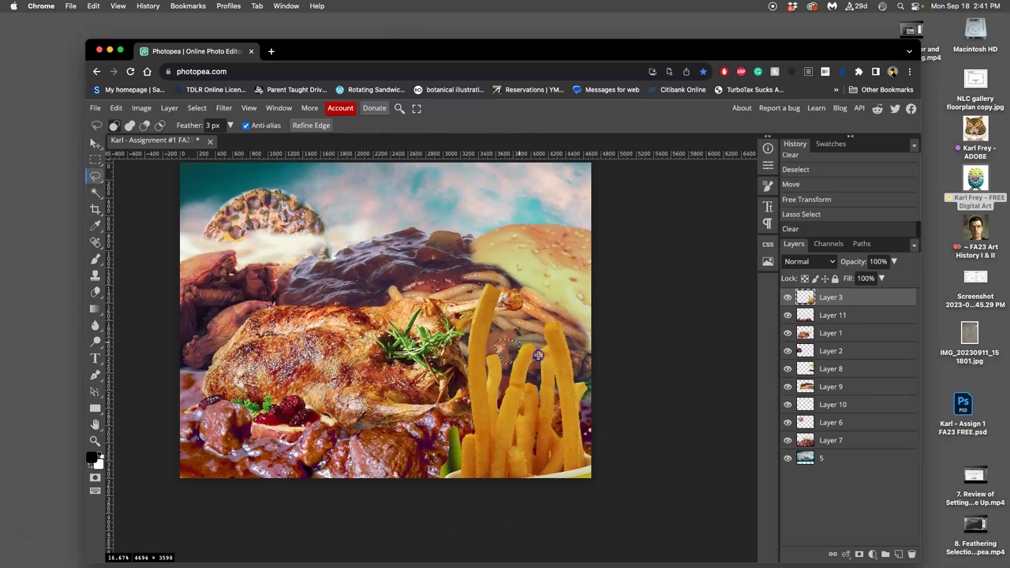
key(super+d)
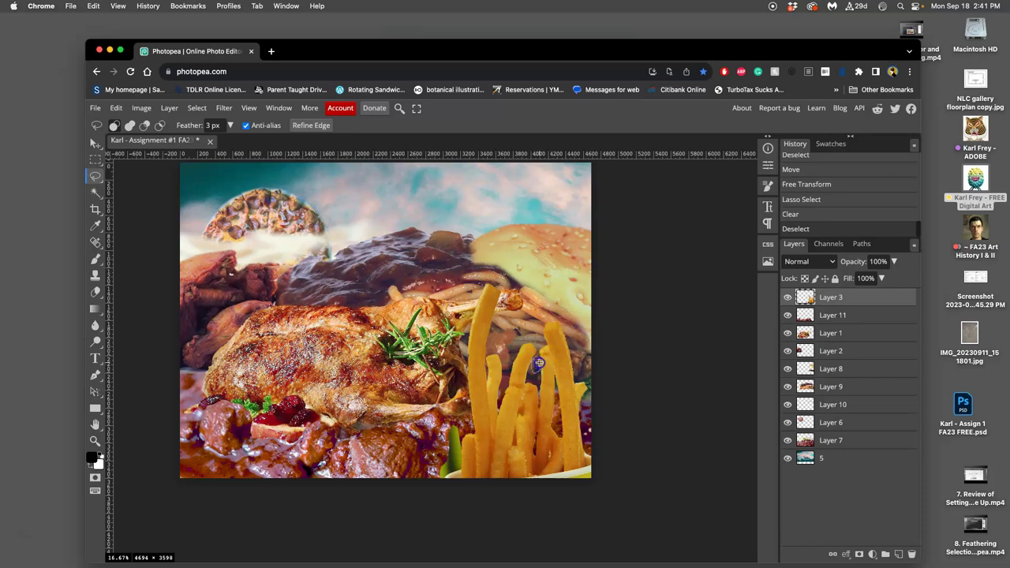
mouse_move(539, 356)
mouse_down()
mouse_move(570, 384)
mouse_move(581, 366)
mouse_move(593, 390)
mouse_move(587, 432)
mouse_up()
key(BackSpace)
key(super+d)
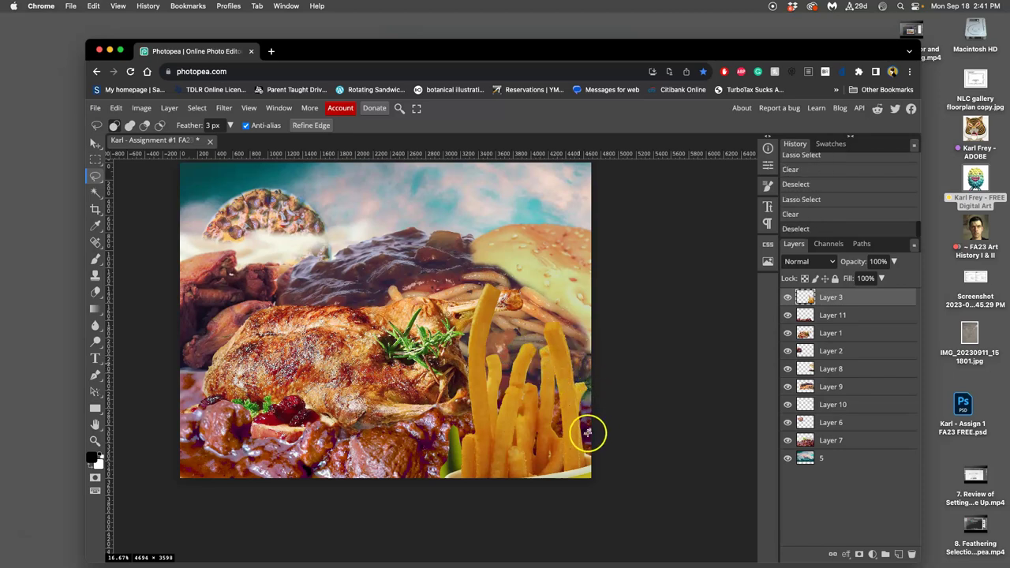
click(820, 445)
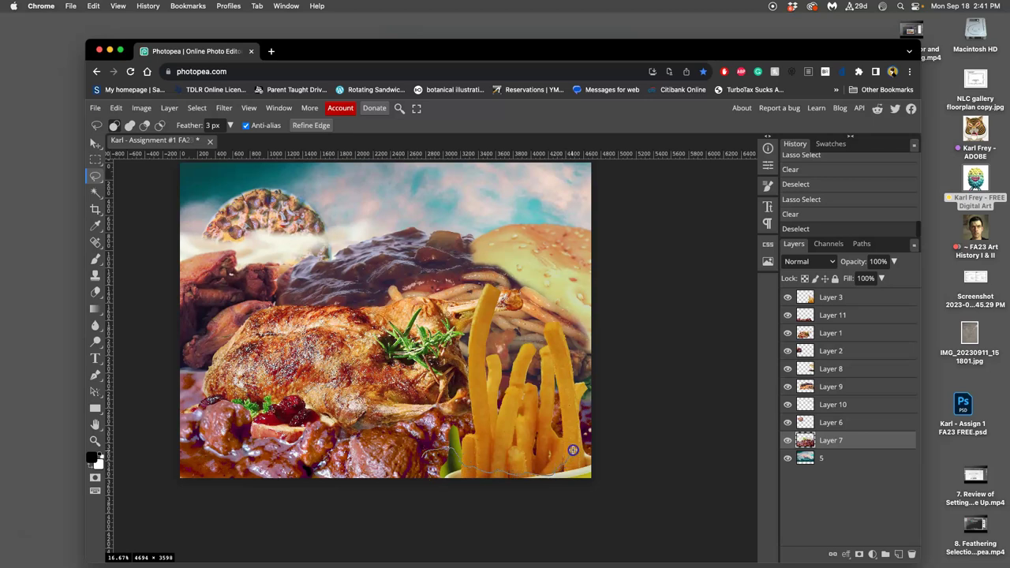
Step: Copy the goulash under the fries from Layer 7 onto new Layer 12, raised to the top
mouse_move(548, 517)
mouse_down()
mouse_move(427, 514)
mouse_move(399, 494)
mouse_move(411, 463)
mouse_up()
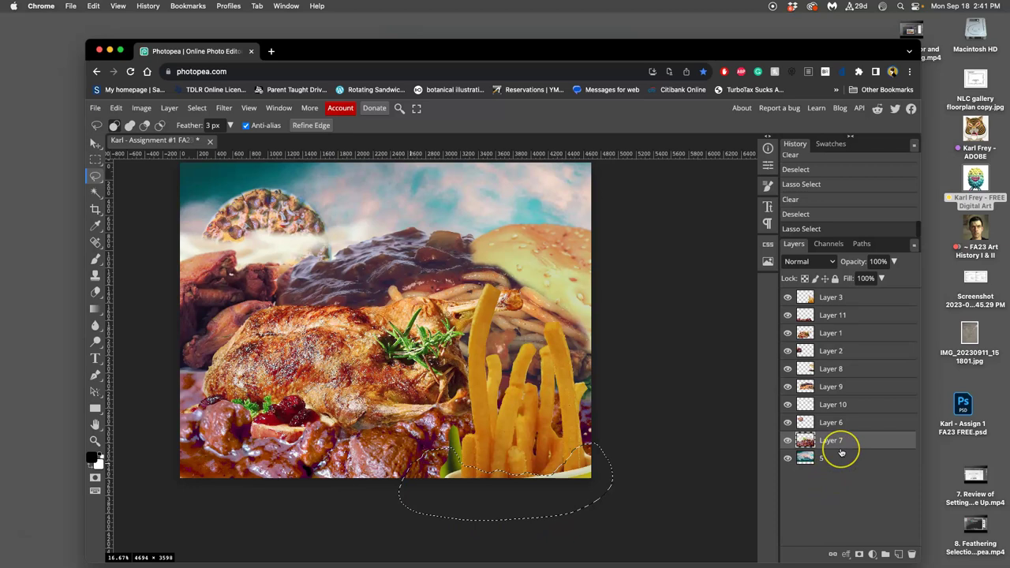
key(super+j)
key(super+bracketright)
key(super+bracketright)
key(super+bracketright)
key(super+bracketright)
key(super+bracketright)
key(super+bracketright)
key(super+bracketright)
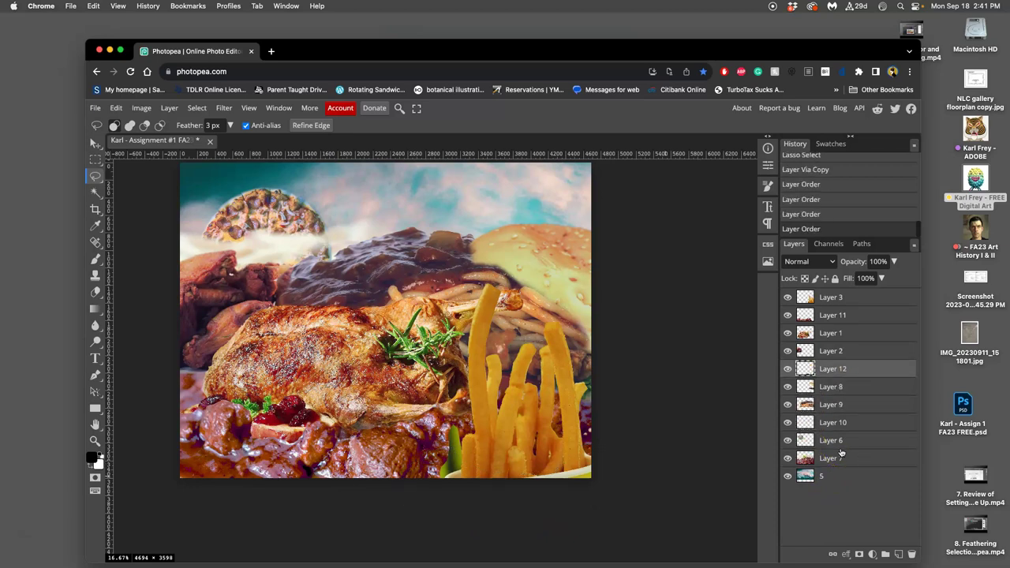
key(super+bracketright)
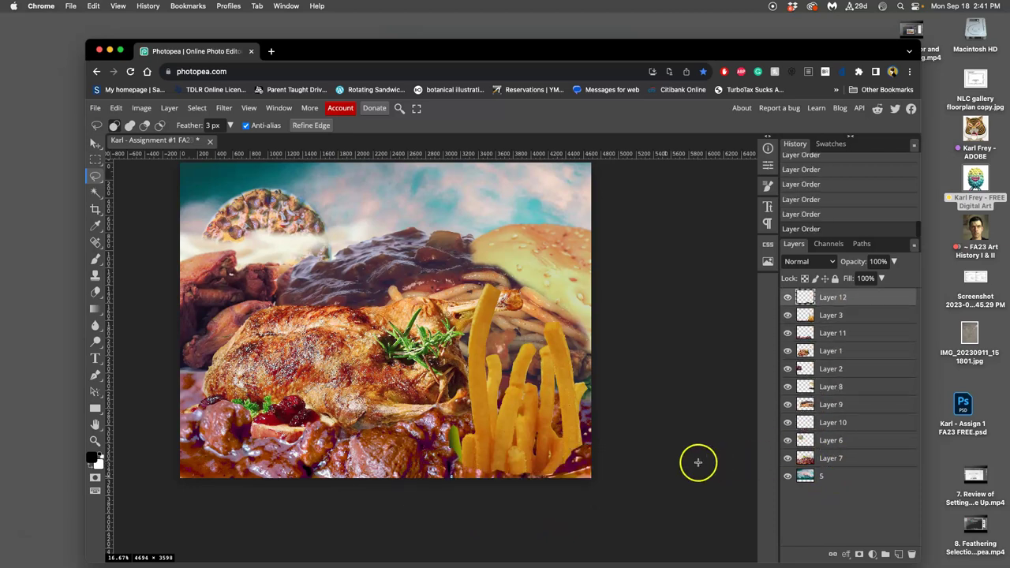
key(super+equal)
key(super+equal)
drag(626, 458, 507, 296)
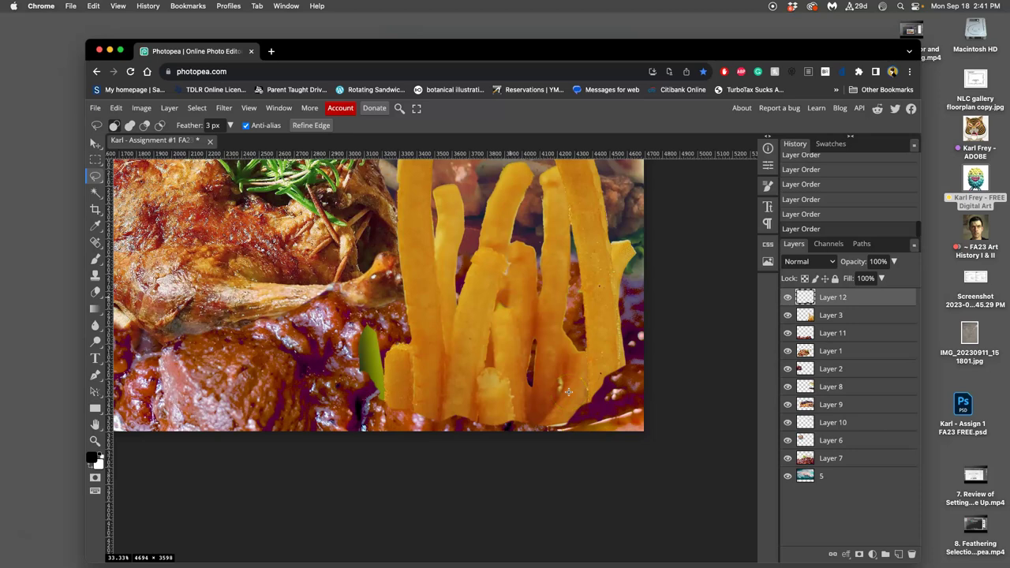
Step: Erase the green strip beside the fries on Layer 3
click(828, 315)
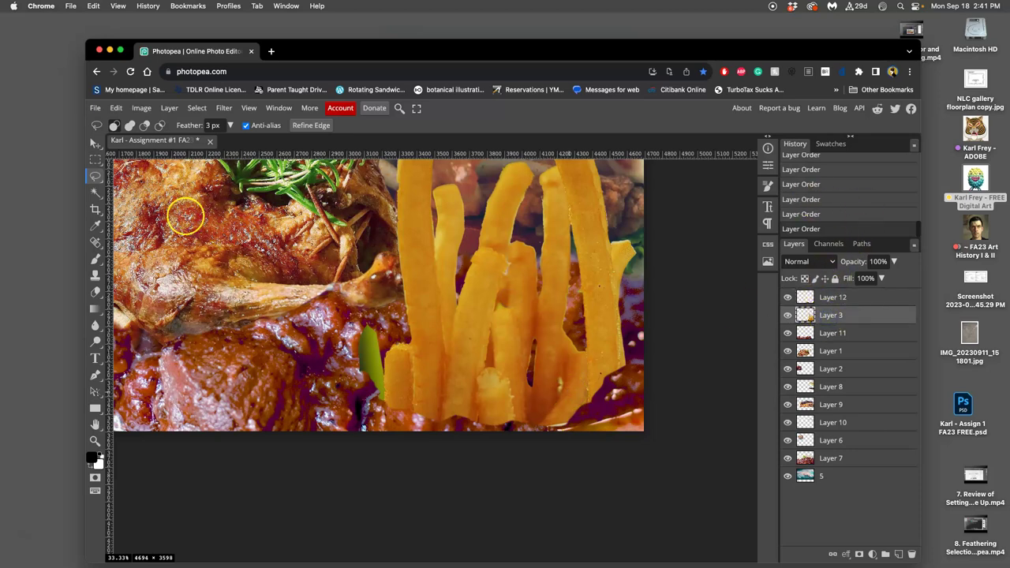
click(96, 292)
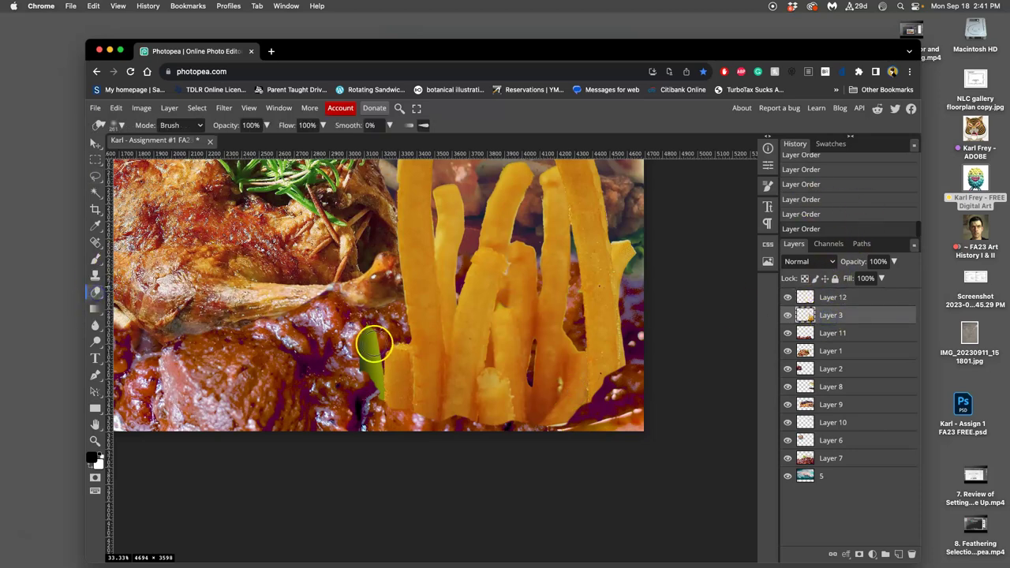
mouse_move(374, 344)
mouse_down()
mouse_move(372, 395)
mouse_move(406, 415)
mouse_move(384, 403)
mouse_up()
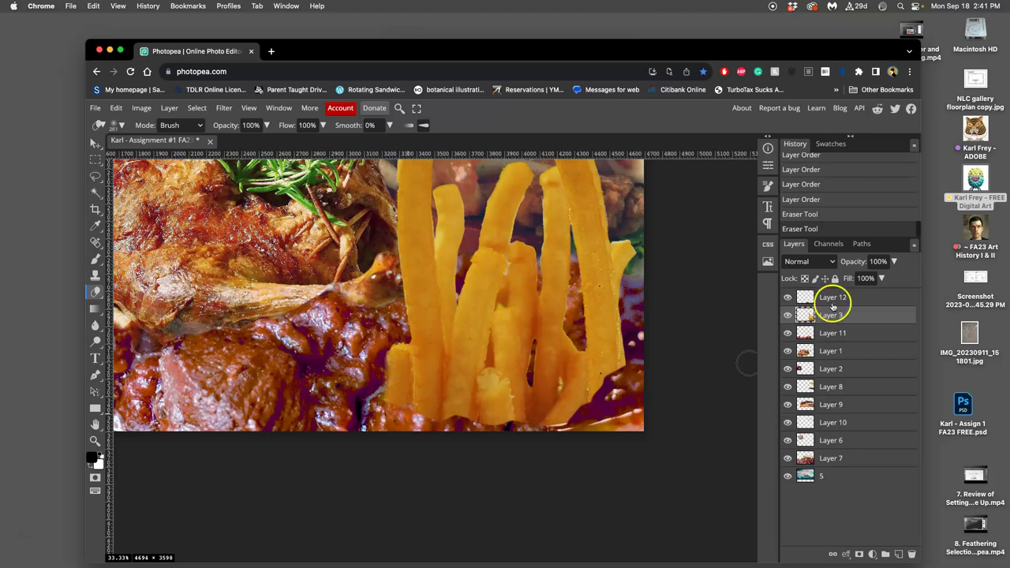
Step: Erase goulash on Layer 12 over the fries' base so the fry ends show through
click(828, 298)
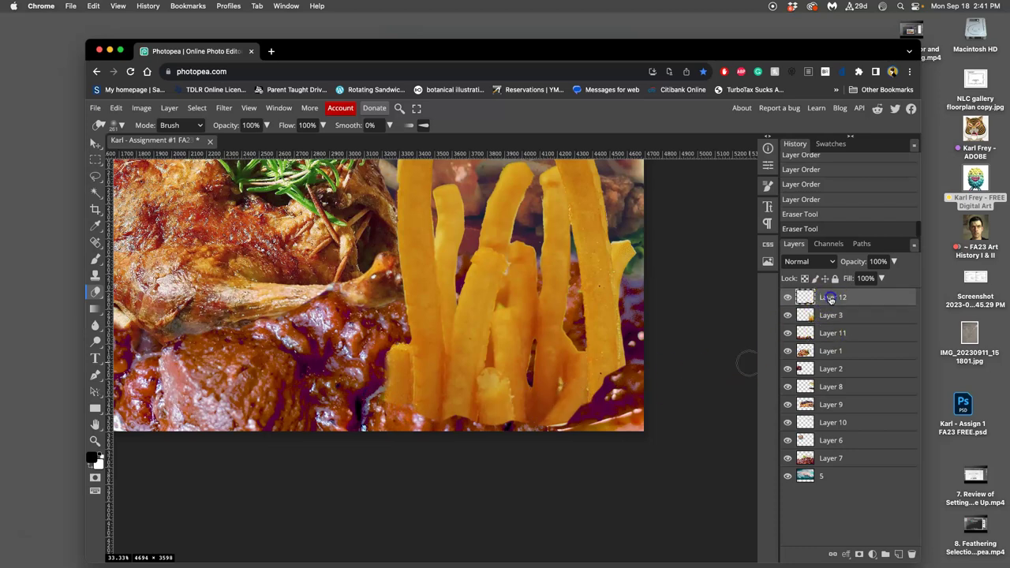
drag(419, 416, 416, 411)
click(463, 412)
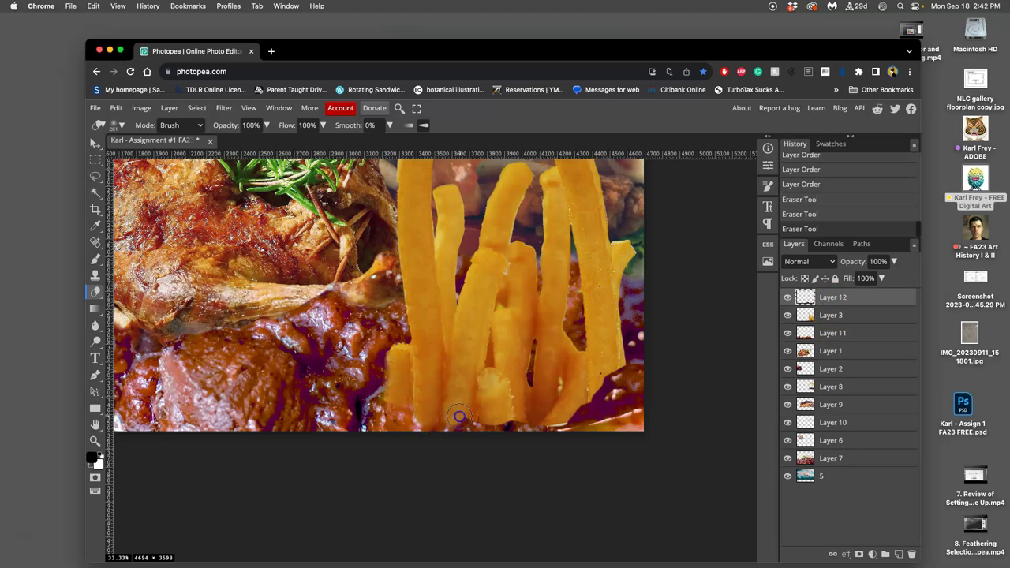
click(485, 419)
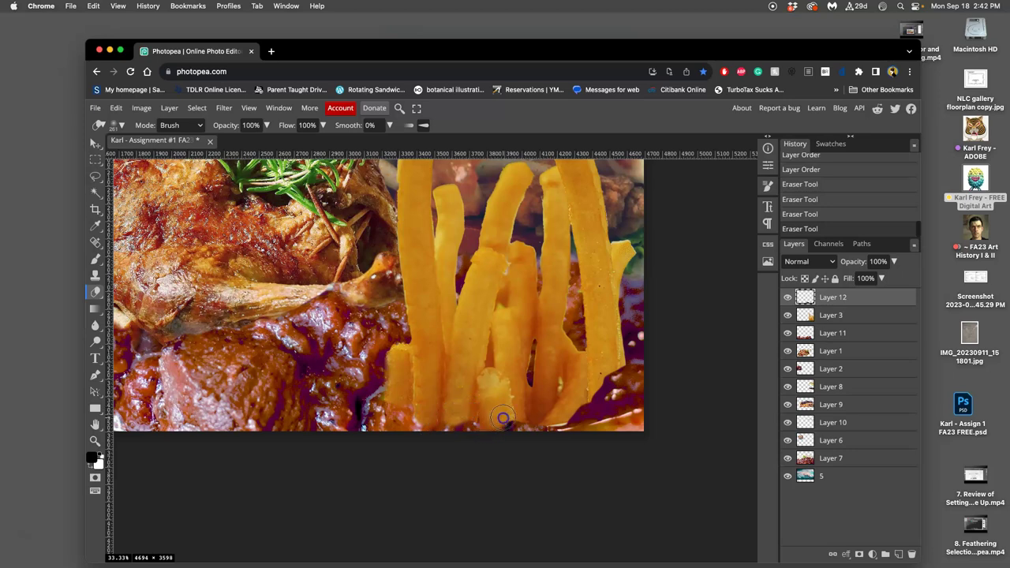